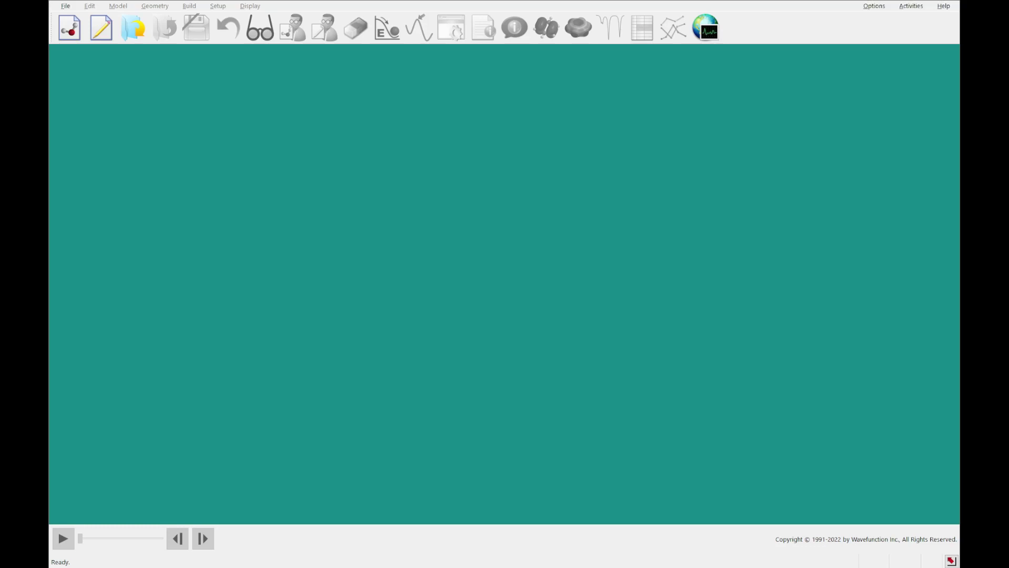
# Browse the tutorials collection in the learning activities, then close it
pyautogui.click(910, 11)
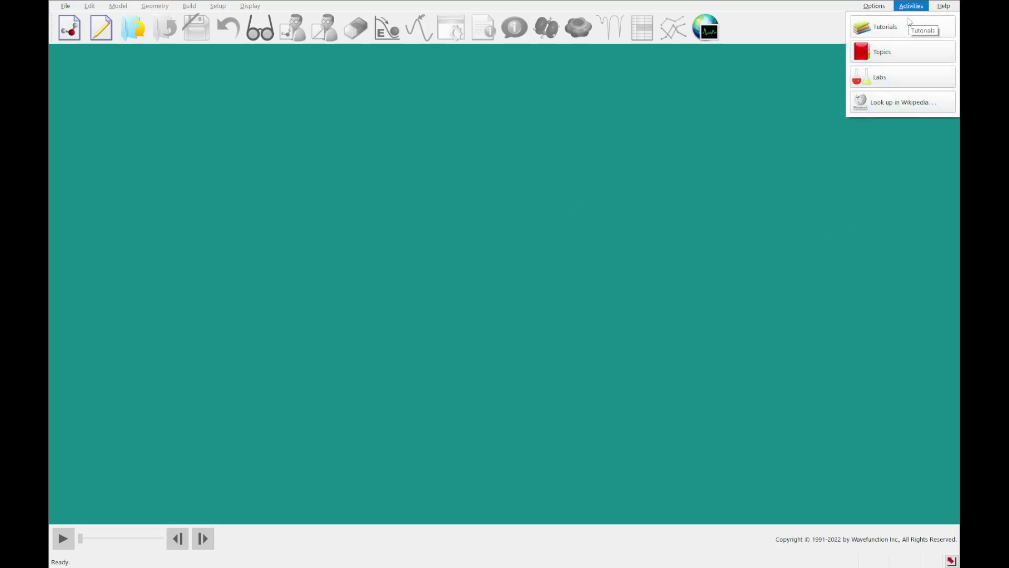
pyautogui.click(907, 26)
pyautogui.scroll(-2, 584, 268)
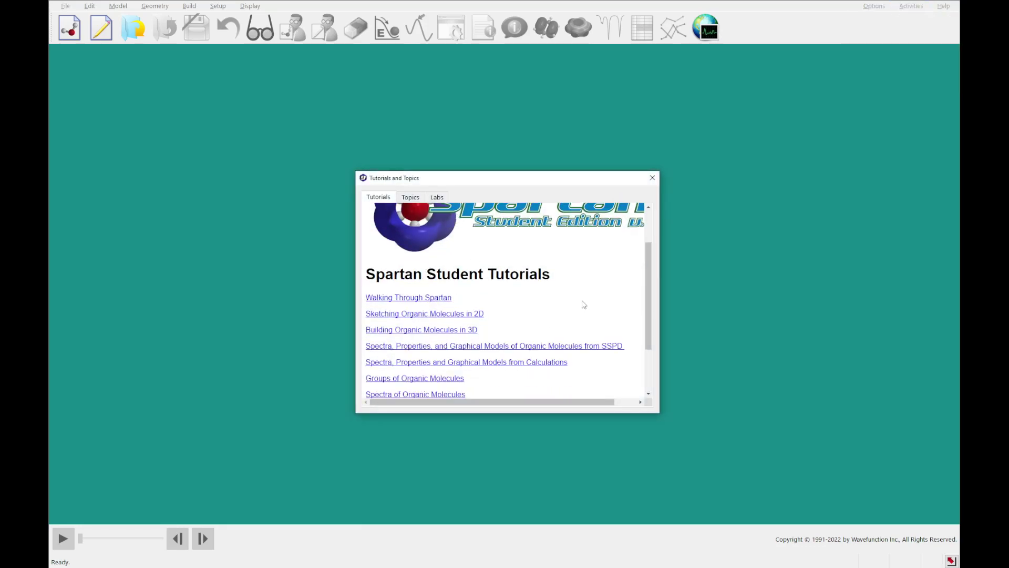
pyautogui.scroll(-1, 583, 305)
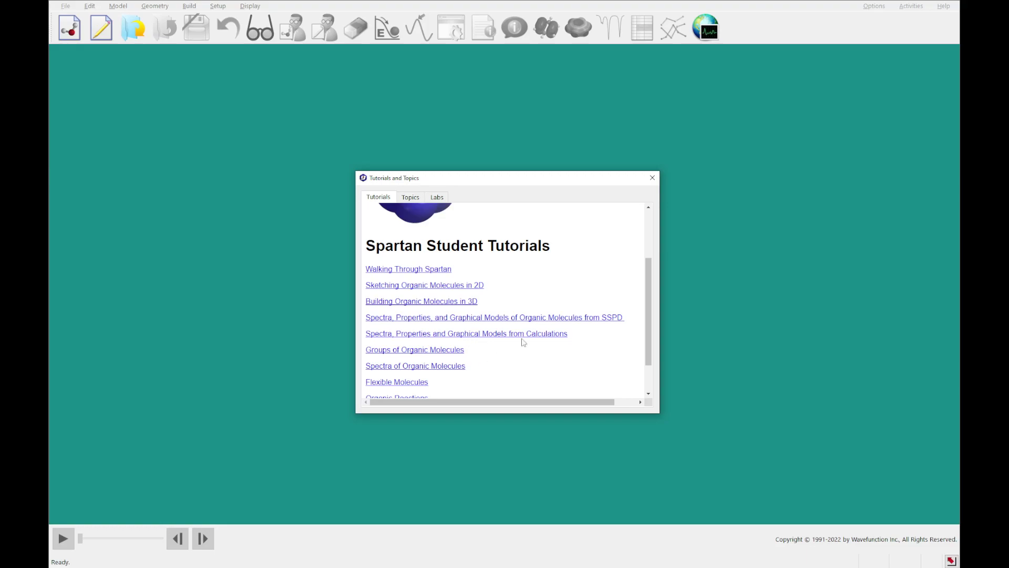
pyautogui.click(652, 181)
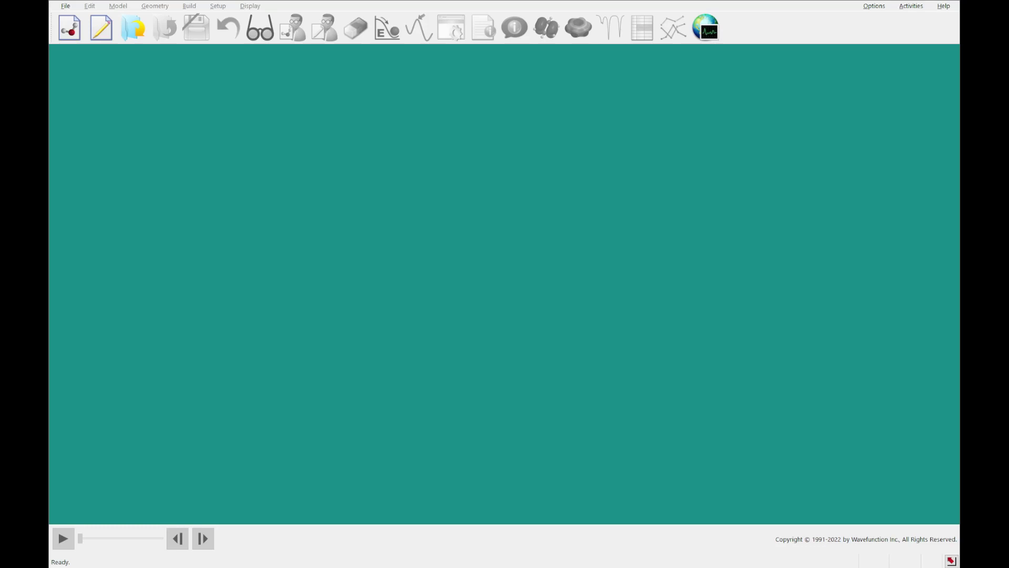
# In a new build, sketch a carbon C=C double bond and extend the chain by one carbon
pyautogui.click(100, 27)
pyautogui.click(159, 80)
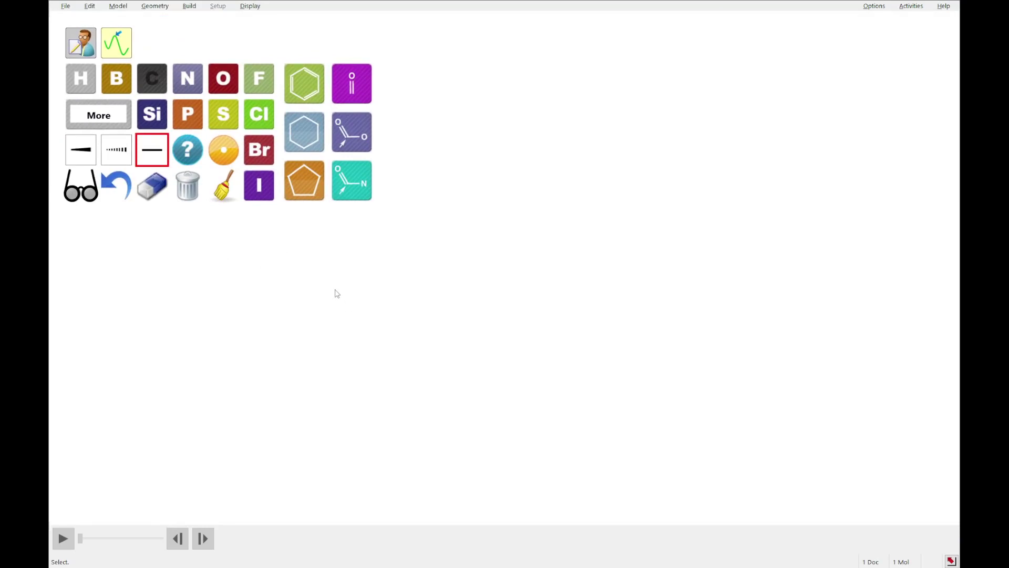
pyautogui.click(301, 310)
pyautogui.click(329, 311)
pyautogui.moveTo(352, 311); pyautogui.dragTo(441, 237)
# Finish the chain with a C≡N nitrile, clean up, and view acrylonitrile as a 3-D model
pyautogui.click(194, 78)
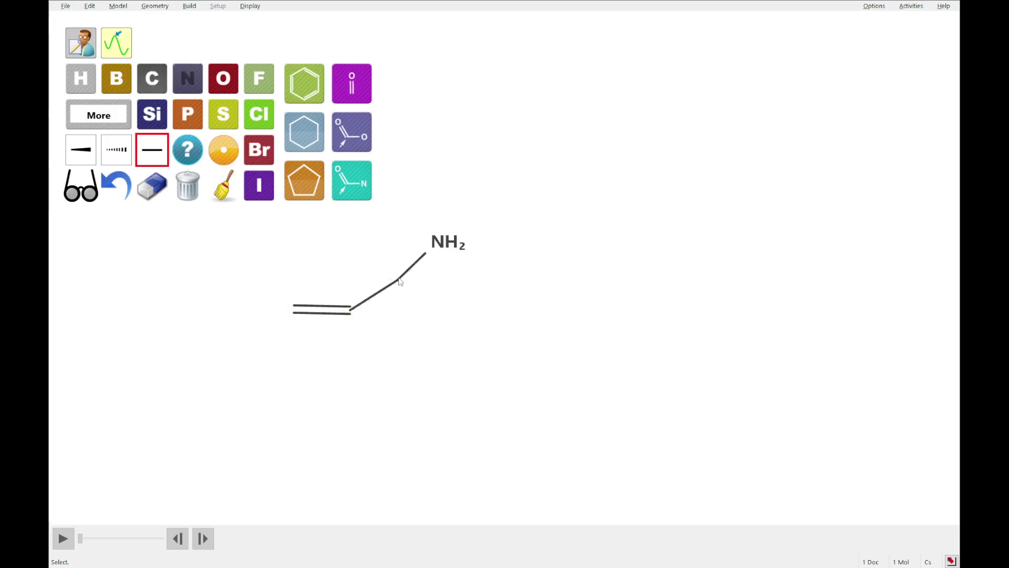
pyautogui.click(410, 276)
pyautogui.click(117, 186)
pyautogui.click(414, 267)
pyautogui.click(414, 266)
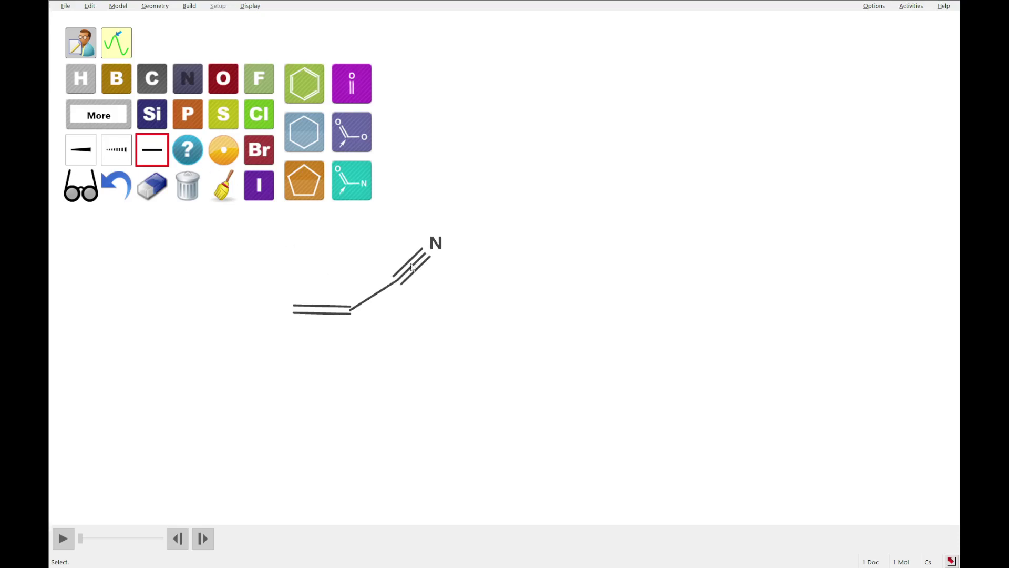
pyautogui.click(225, 195)
pyautogui.click(80, 186)
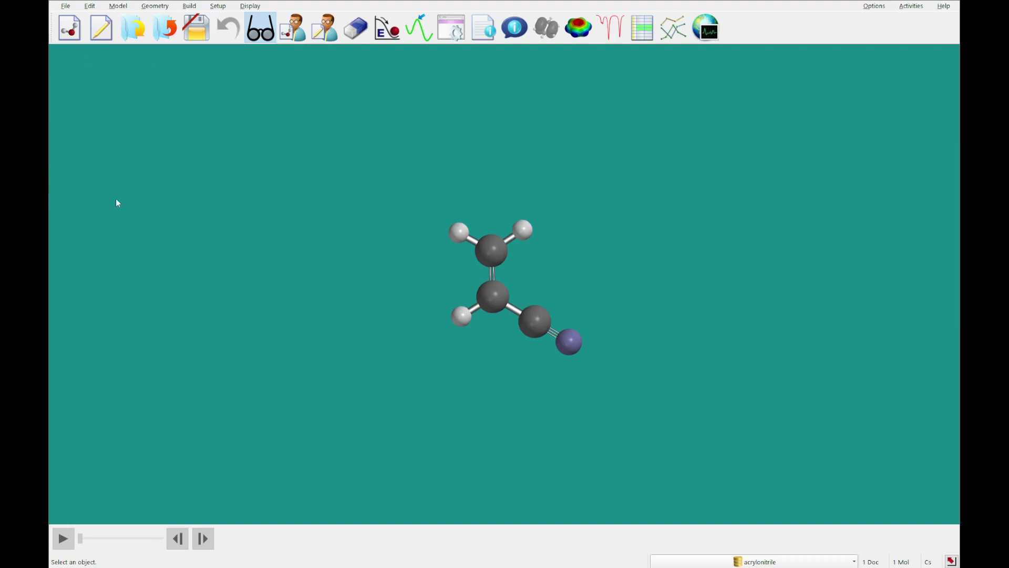
pyautogui.moveTo(829, 352); pyautogui.dragTo(836, 322)
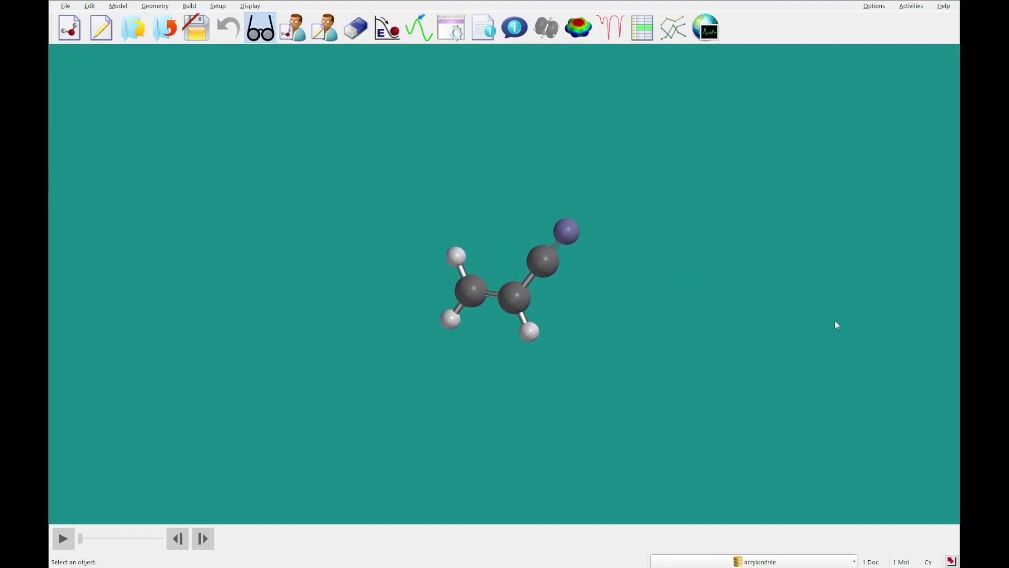
# Submit an ωB97X-D/6-31G* equilibrium geometry job on acrylonitrile, saved as acrylonitrile_1.spartan
pyautogui.click(450, 29)
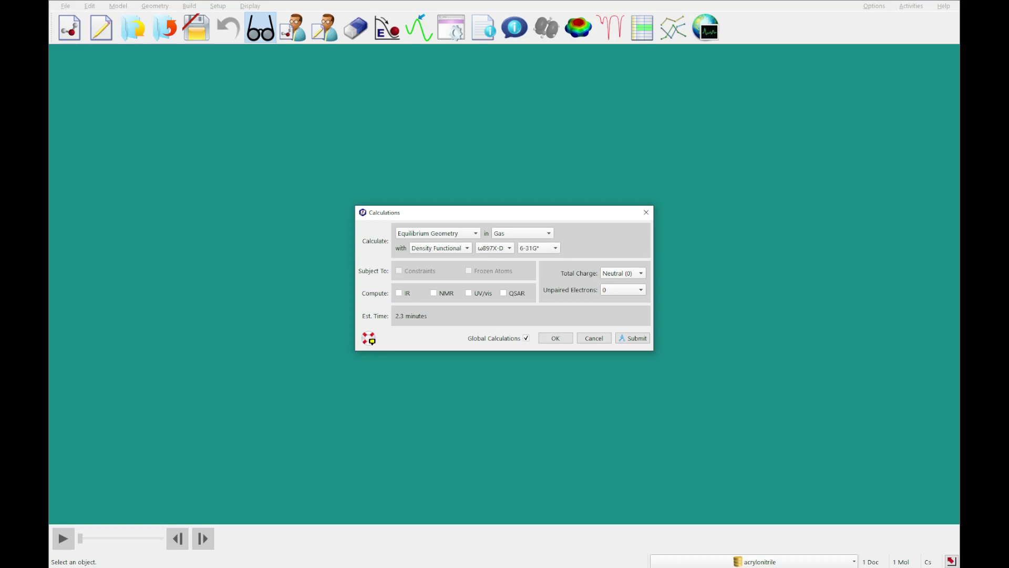
pyautogui.click(637, 338)
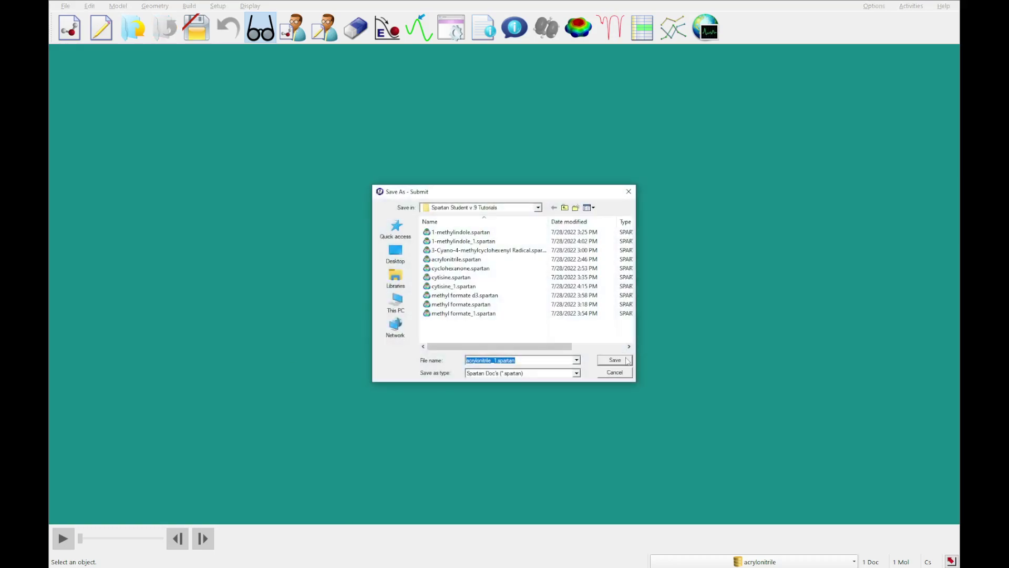
pyautogui.click(626, 357)
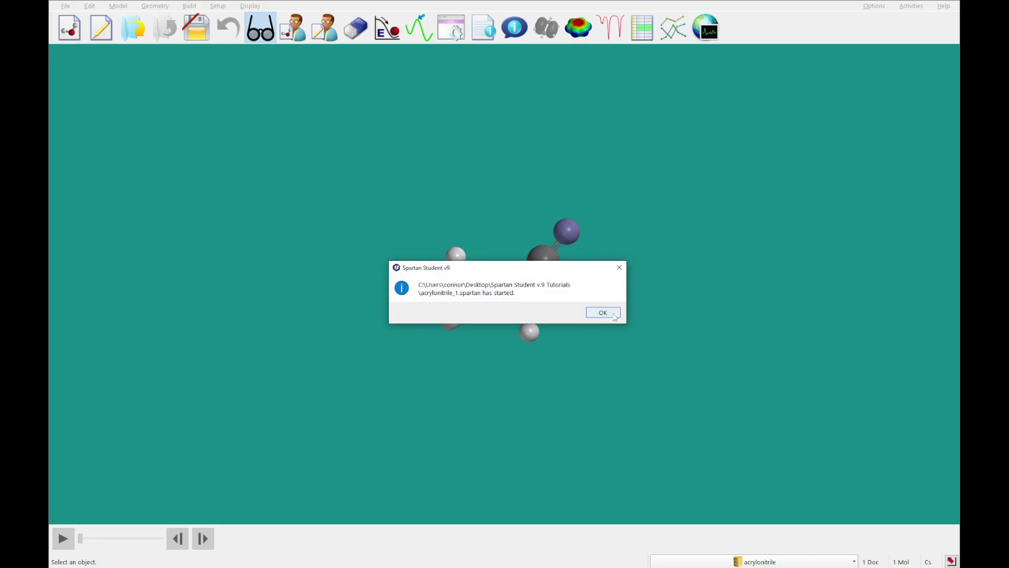
pyautogui.click(603, 312)
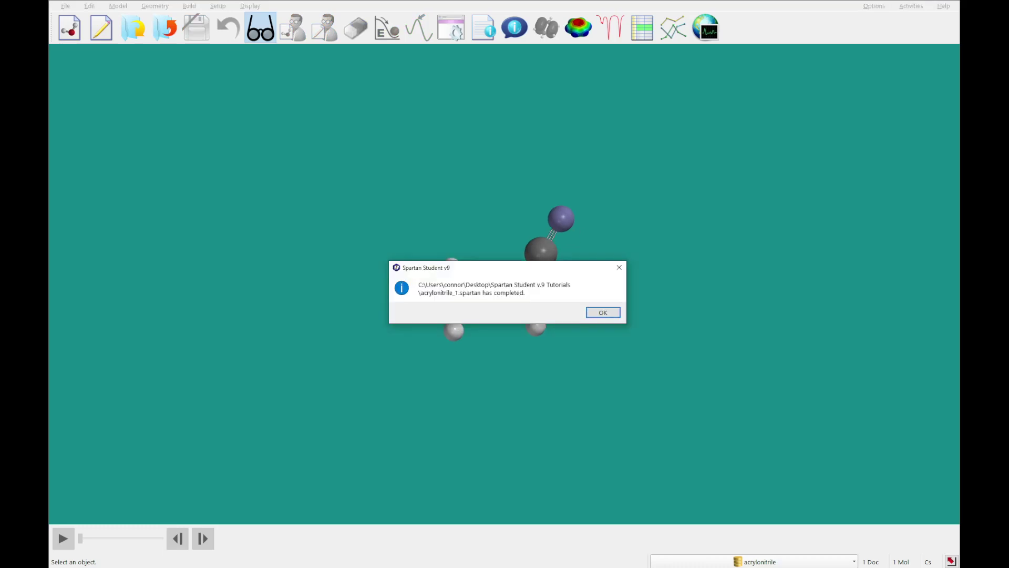
# Dismiss the completion notice and open the output's Molecular Orbital Energies section
pyautogui.click(603, 313)
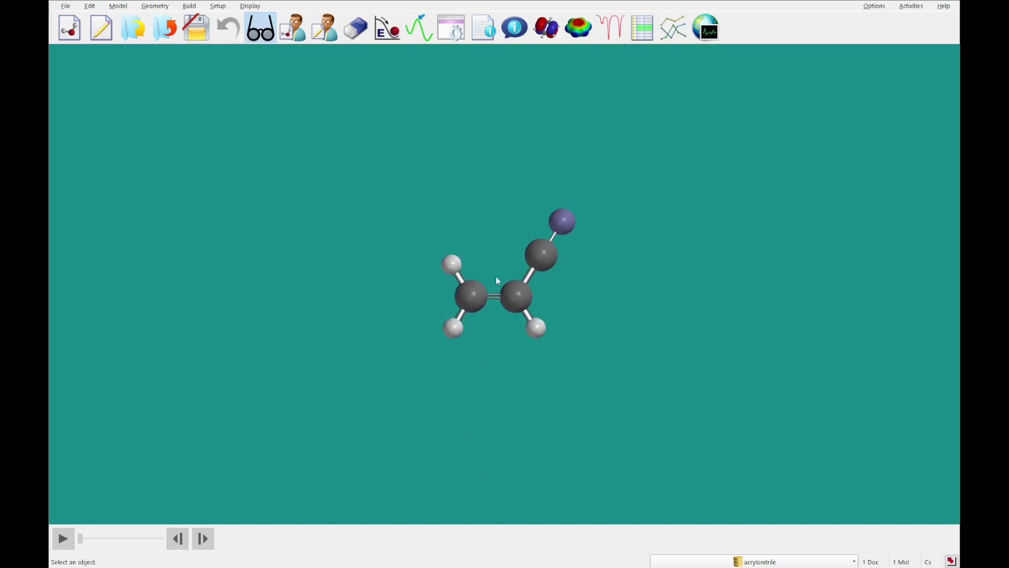
pyautogui.click(487, 32)
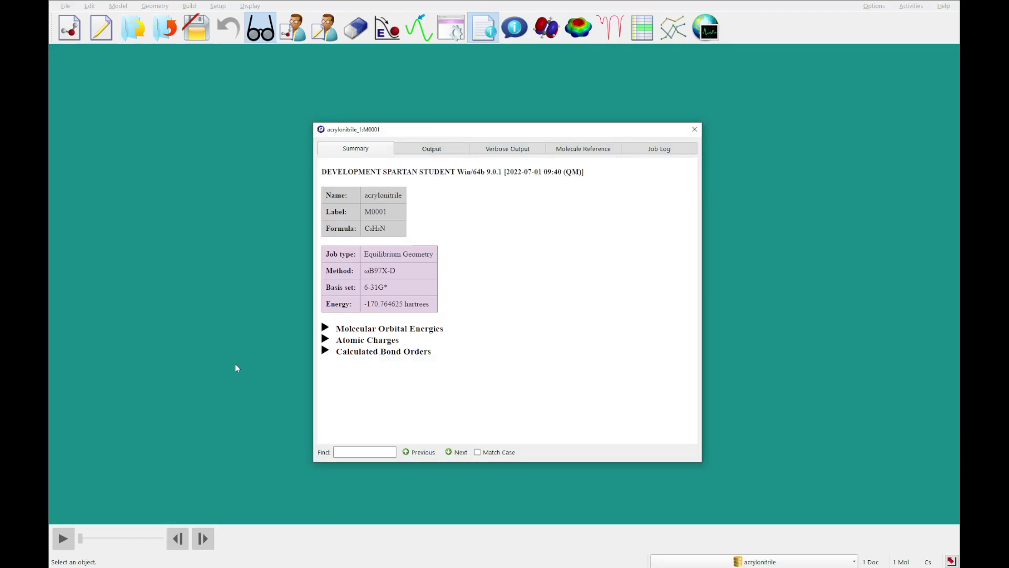
pyautogui.click(327, 328)
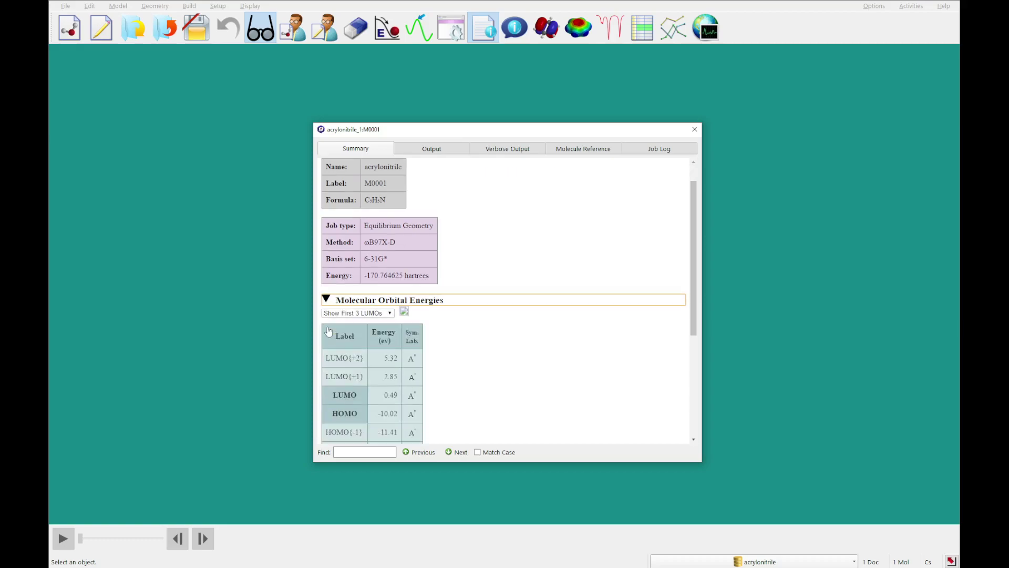
pyautogui.scroll(-5, 532, 342)
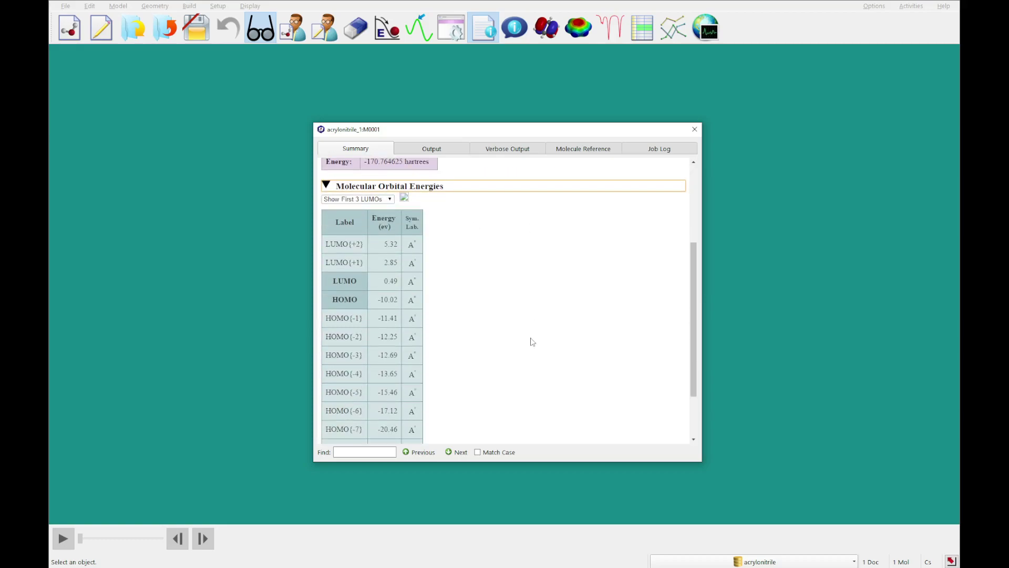
pyautogui.scroll(-2, 532, 342)
pyautogui.scroll(3, 531, 342)
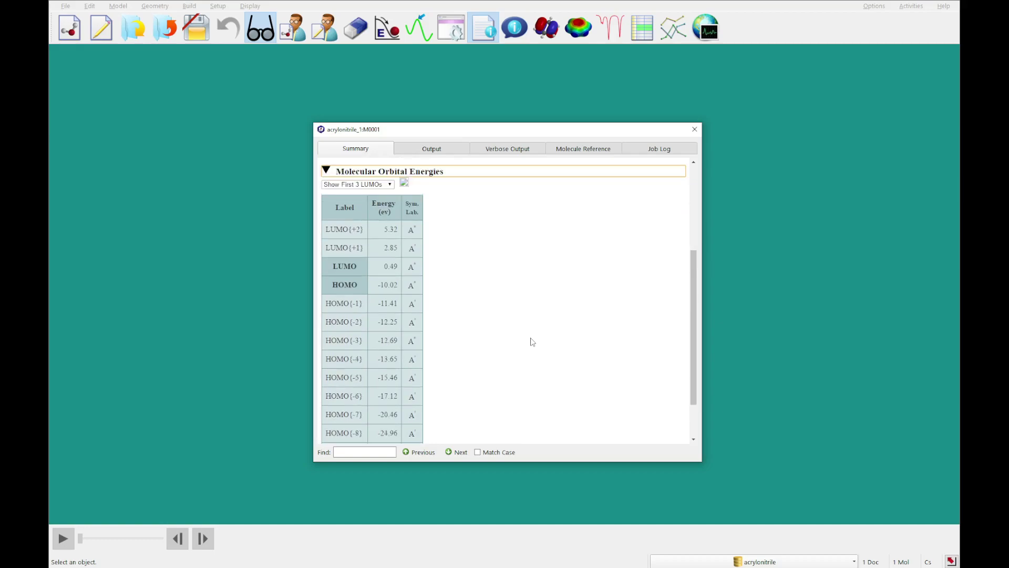
# List the first 10 LUMOs in the orbital energy table, then collapse it
pyautogui.click(368, 184)
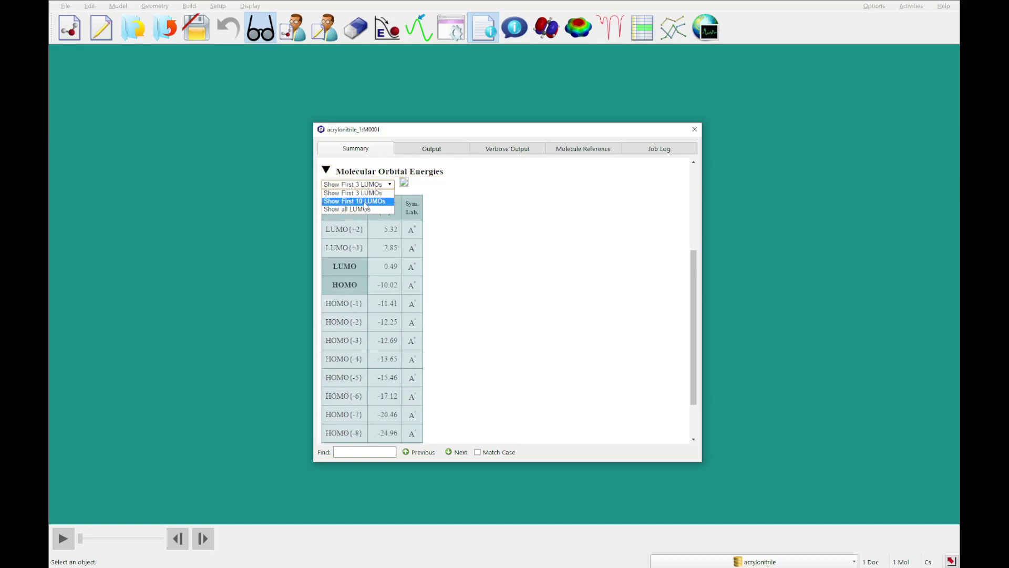
pyautogui.click(370, 205)
pyautogui.scroll(-3, 526, 338)
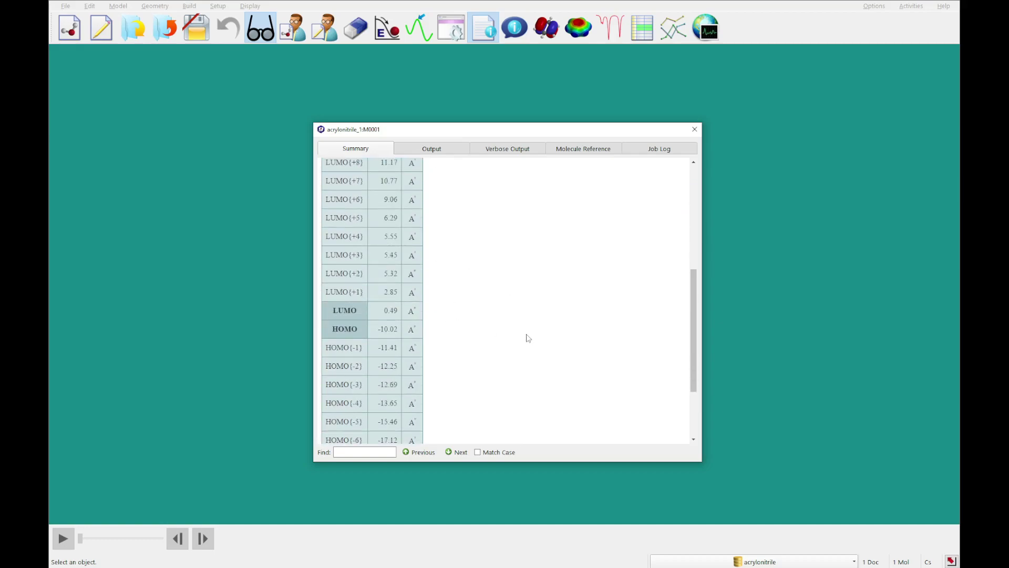
pyautogui.scroll(3, 529, 338)
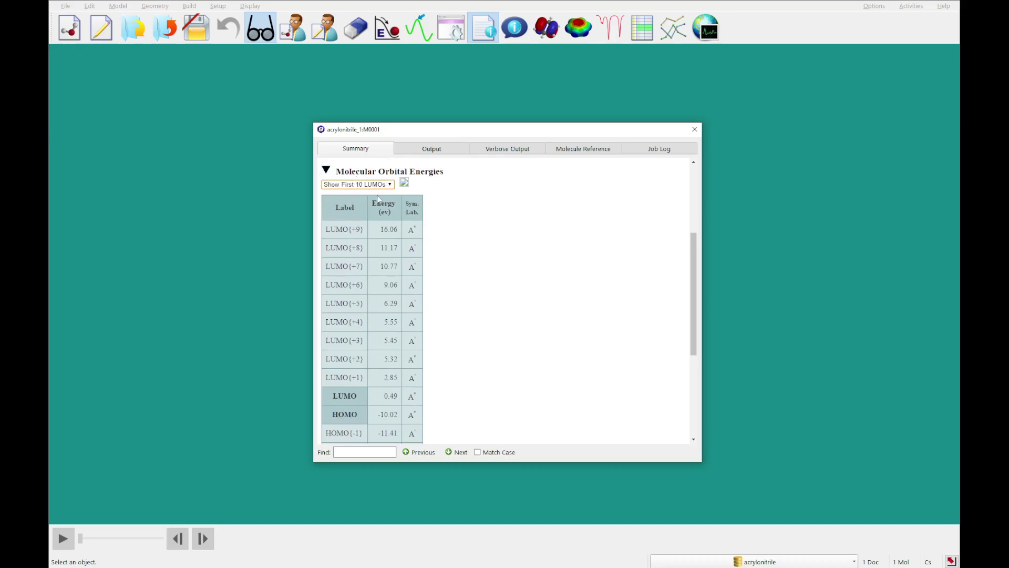
pyautogui.scroll(-4, 563, 316)
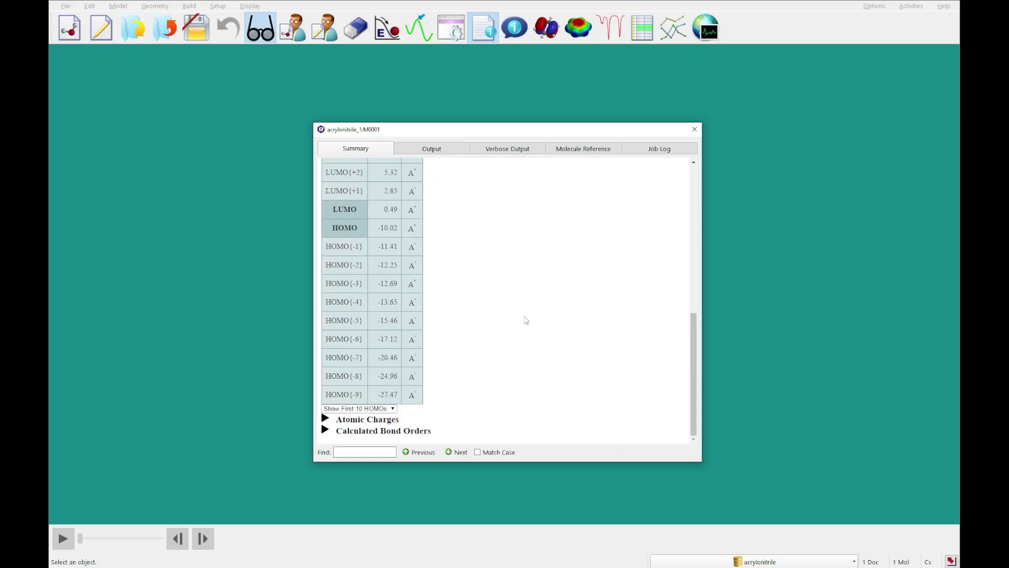
pyautogui.scroll(3, 383, 234)
pyautogui.scroll(3, 382, 234)
pyautogui.click(336, 298)
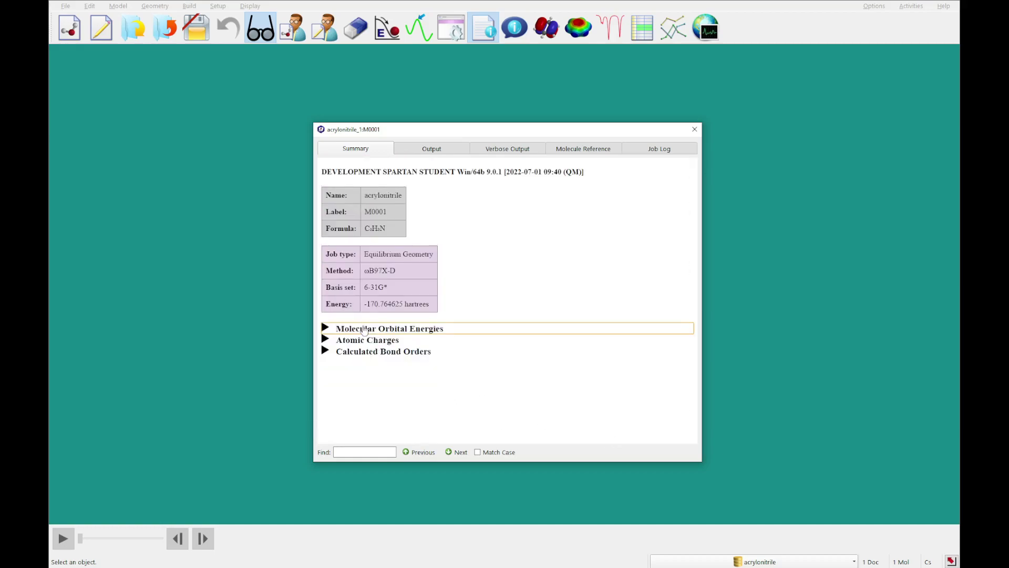
# Inspect the Atomic Charges and Calculated Bond Orders sections of the report
pyautogui.click(368, 341)
pyautogui.scroll(-3, 488, 355)
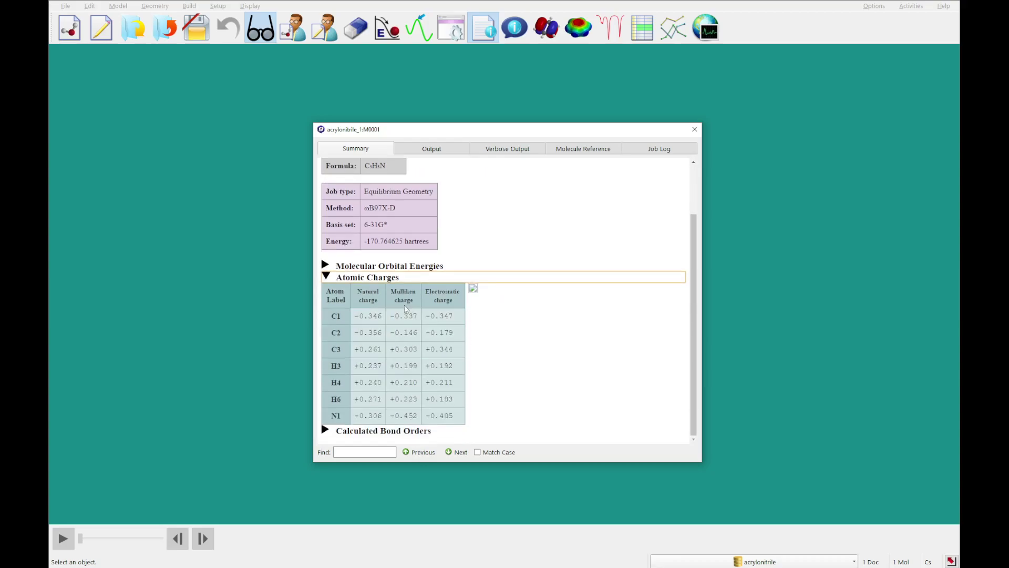
pyautogui.click(410, 278)
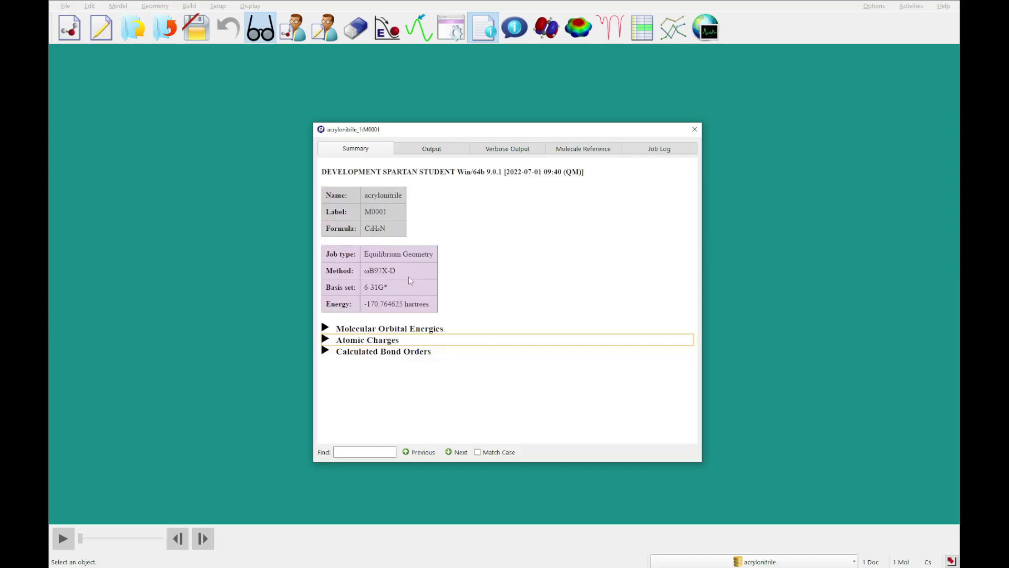
pyautogui.click(409, 351)
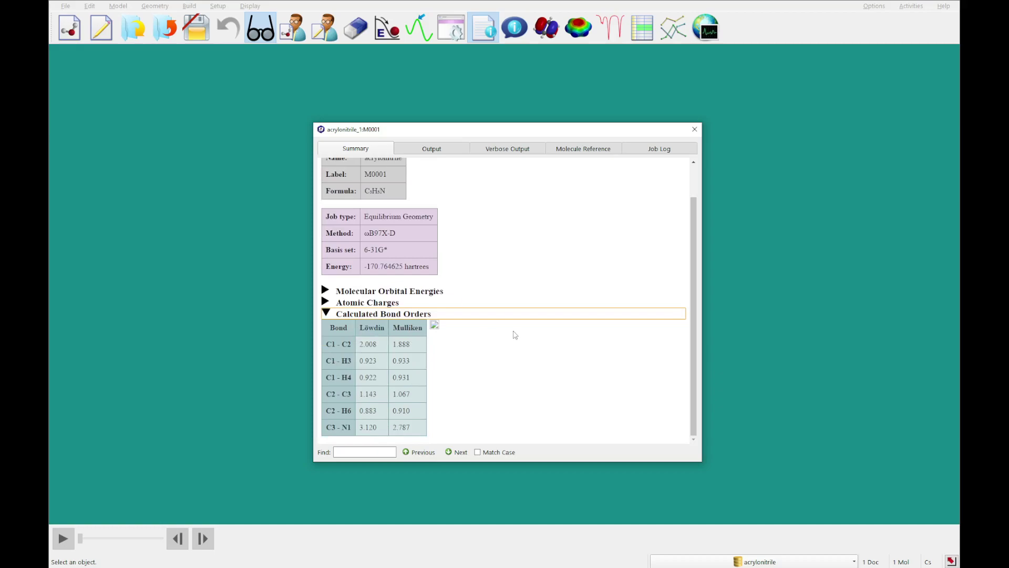
pyautogui.click(357, 314)
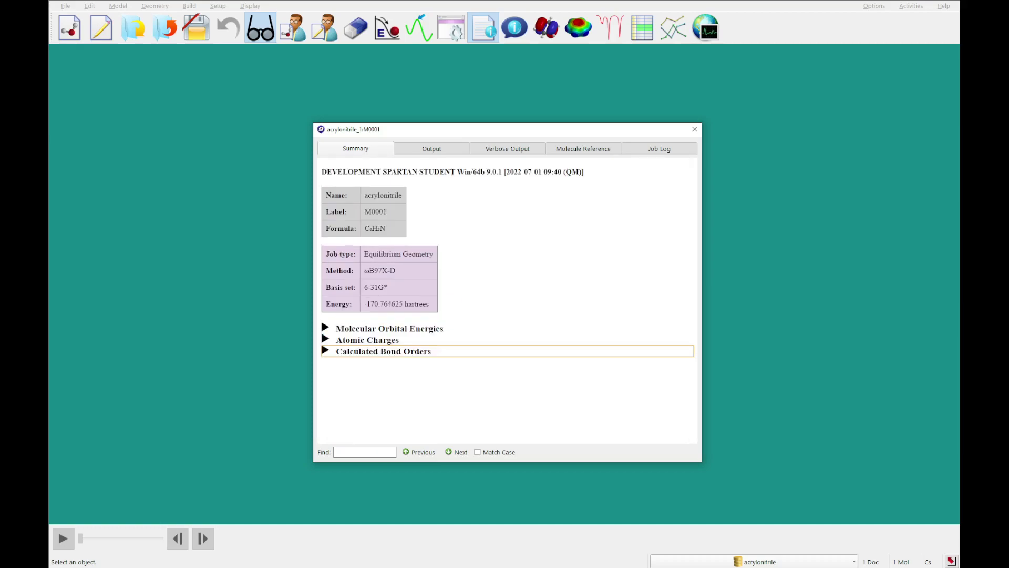
# Show the full text output and highlight the 6-31G(D) basis set and Optimization entries
pyautogui.click(444, 153)
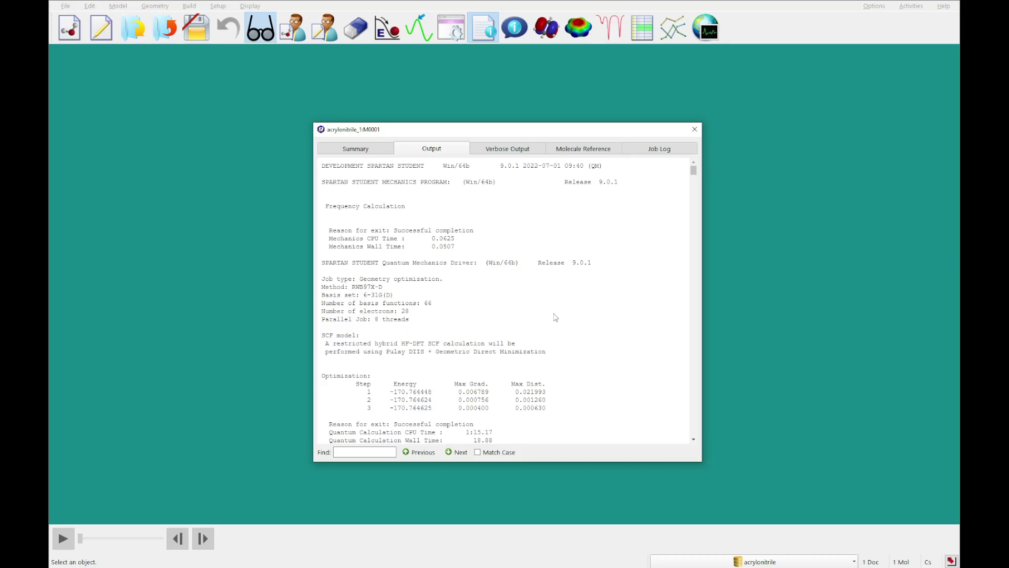
pyautogui.scroll(-1, 556, 317)
pyautogui.moveTo(383, 258); pyautogui.dragTo(359, 253)
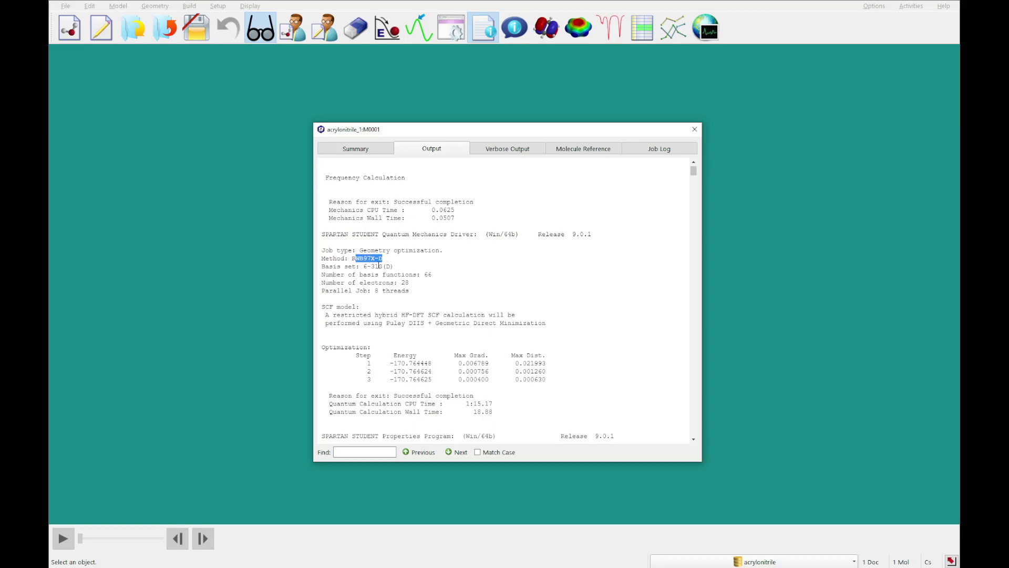
pyautogui.moveTo(394, 266); pyautogui.dragTo(363, 266)
pyautogui.click(401, 270)
pyautogui.scroll(-2, 373, 312)
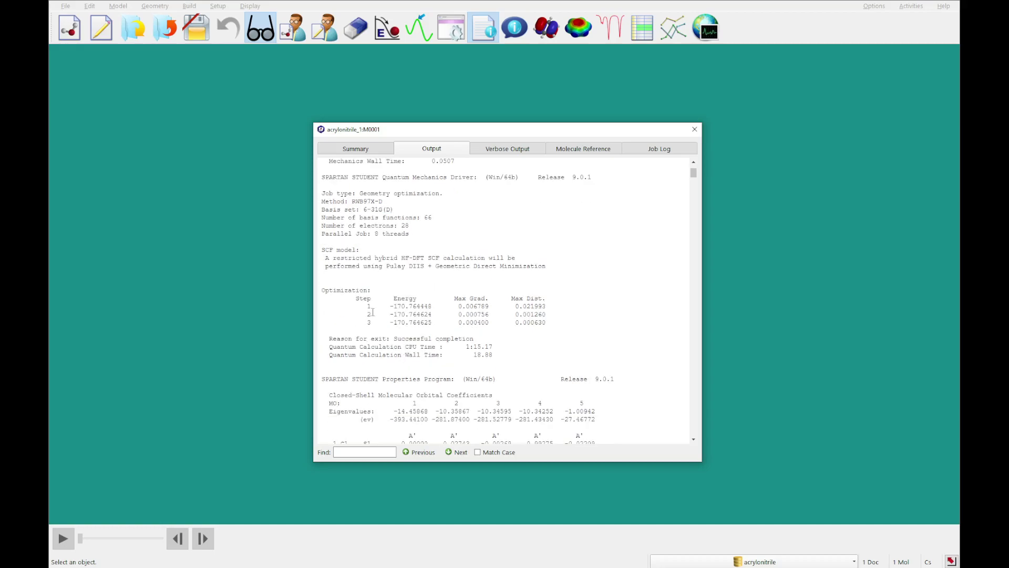
pyautogui.moveTo(322, 290); pyautogui.dragTo(555, 322)
pyautogui.click(370, 304)
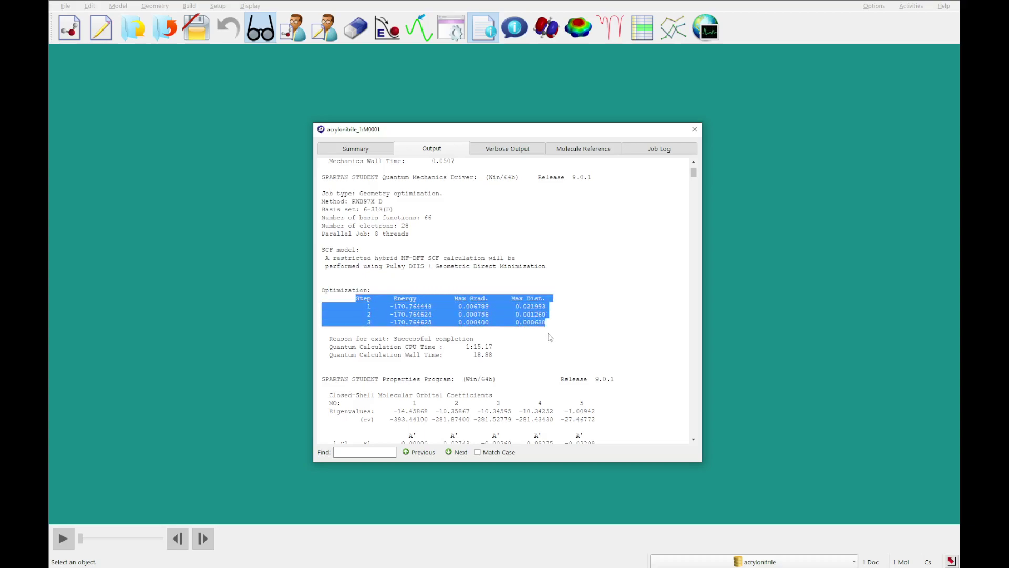
# Scroll to the end, select the exit summary lines, and close the output window
pyautogui.click(549, 335)
pyautogui.scroll(-10, 549, 335)
pyautogui.scroll(-10, 548, 334)
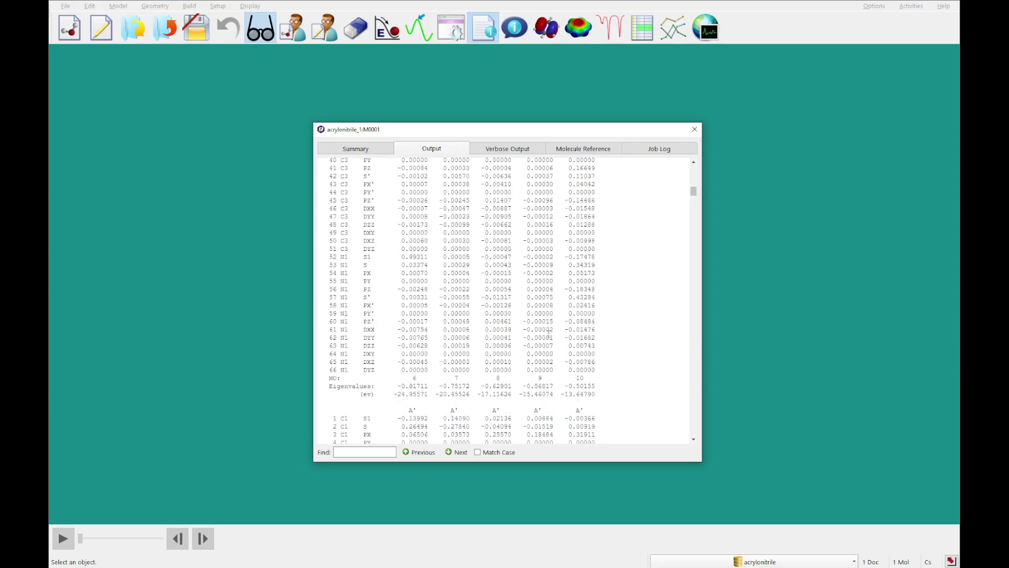
pyautogui.scroll(-10, 548, 335)
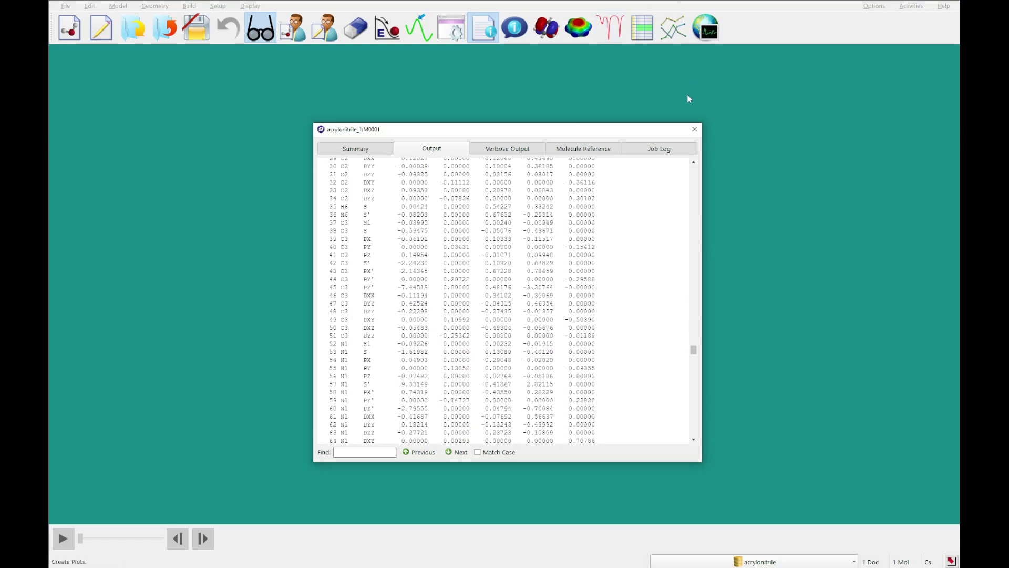
pyautogui.scroll(-5, 694, 357)
pyautogui.scroll(-8, 696, 362)
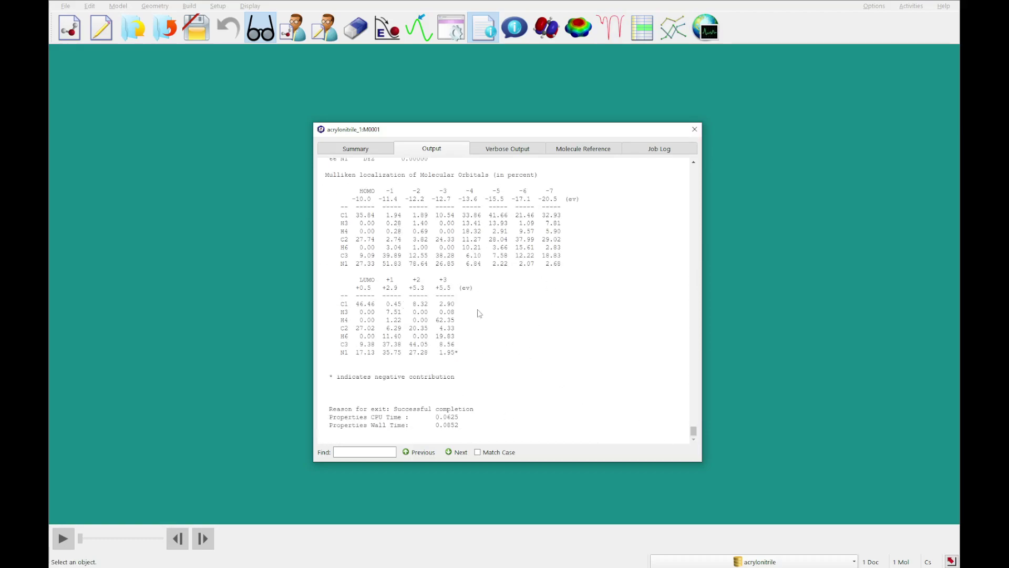
pyautogui.moveTo(328, 405); pyautogui.dragTo(502, 424)
pyautogui.click(503, 424)
pyautogui.click(695, 129)
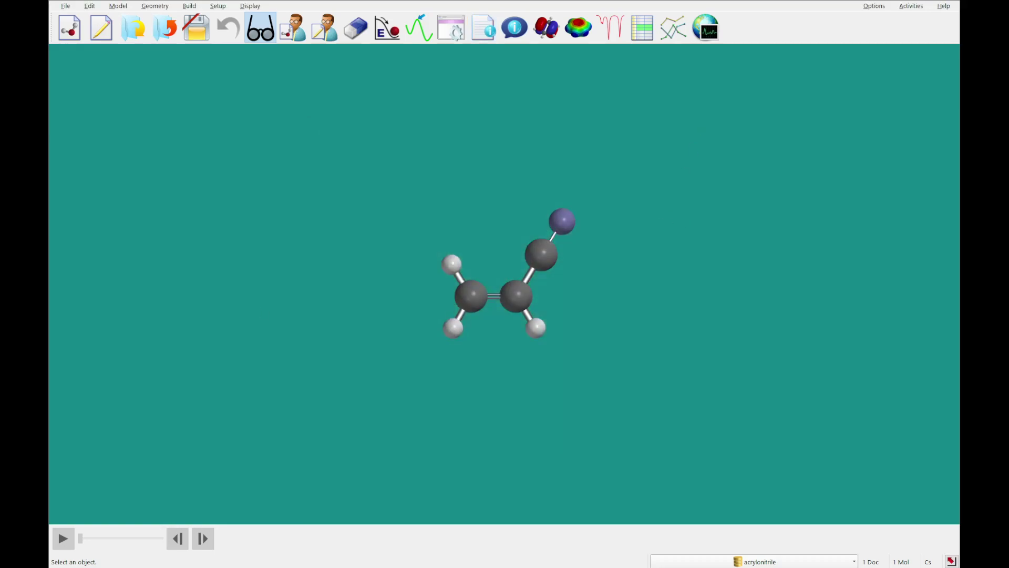
pyautogui.click(514, 27)
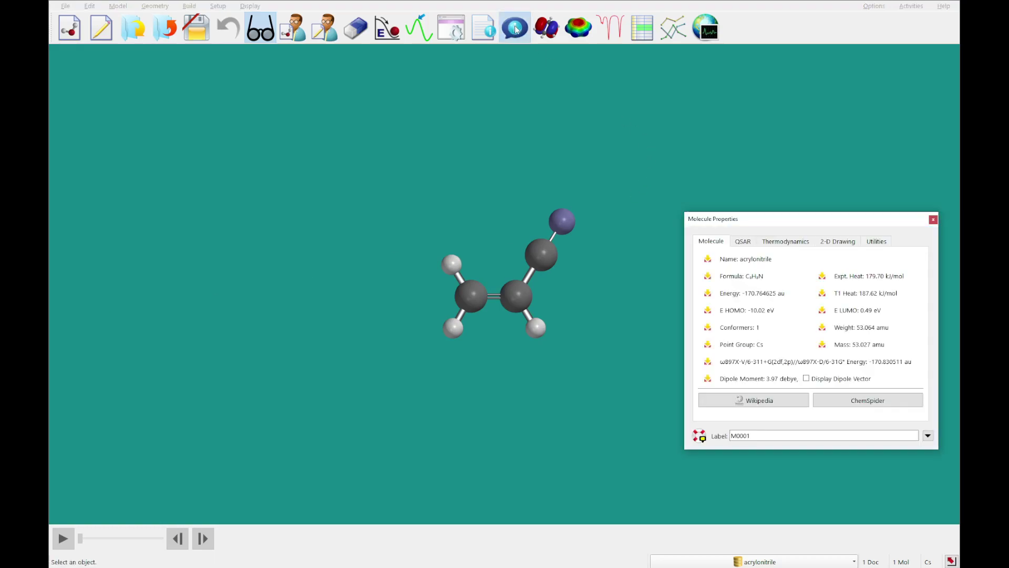
pyautogui.moveTo(775, 220); pyautogui.dragTo(697, 91)
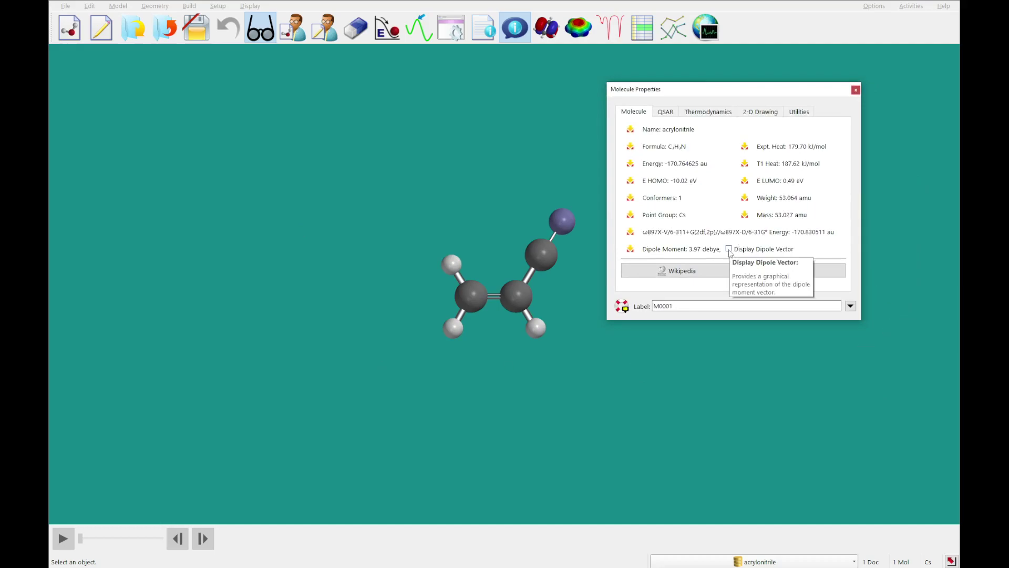
pyautogui.click(729, 249)
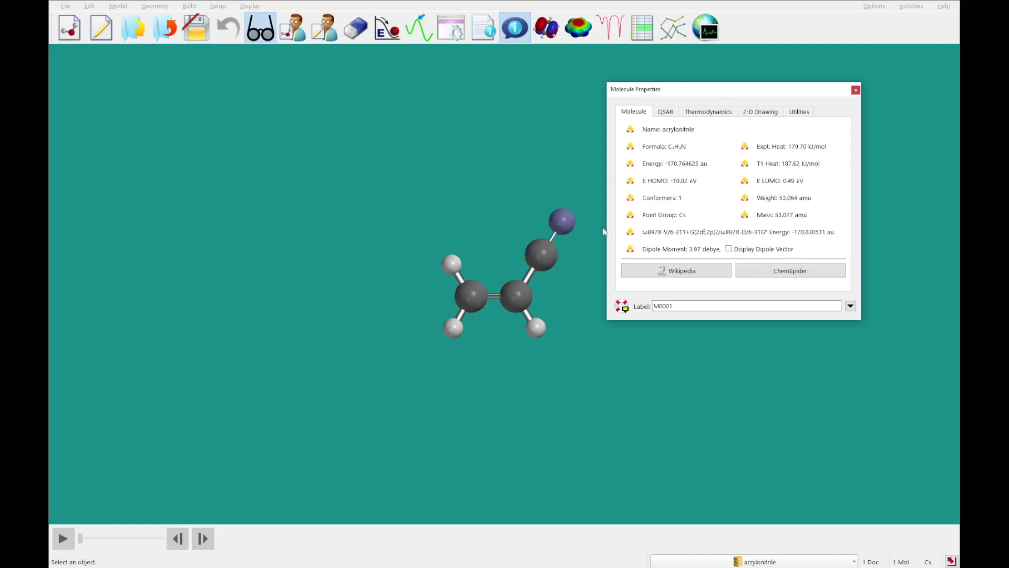
pyautogui.click(562, 222)
pyautogui.moveTo(560, 347); pyautogui.dragTo(507, 346, button='right')
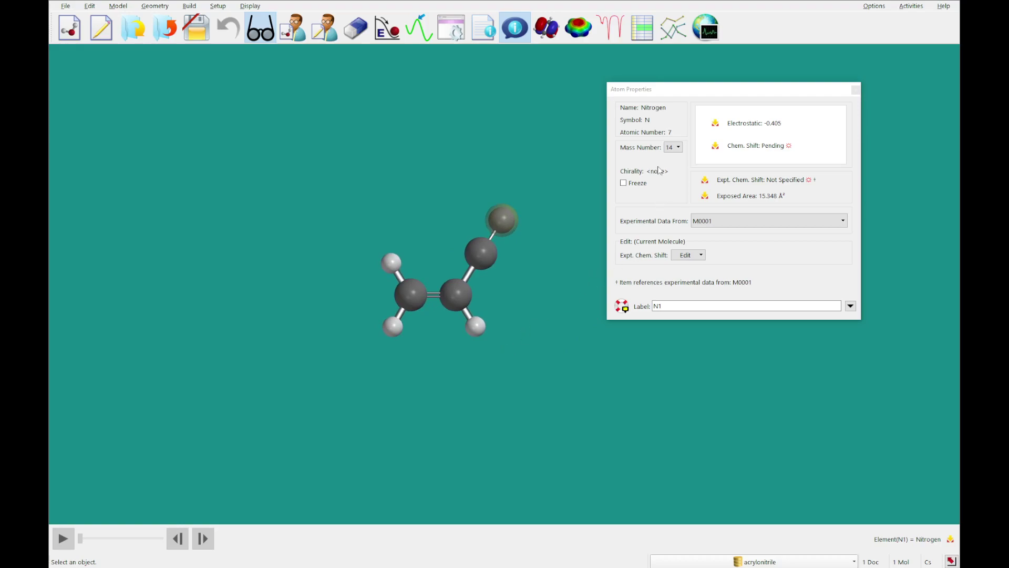
pyautogui.click(673, 147)
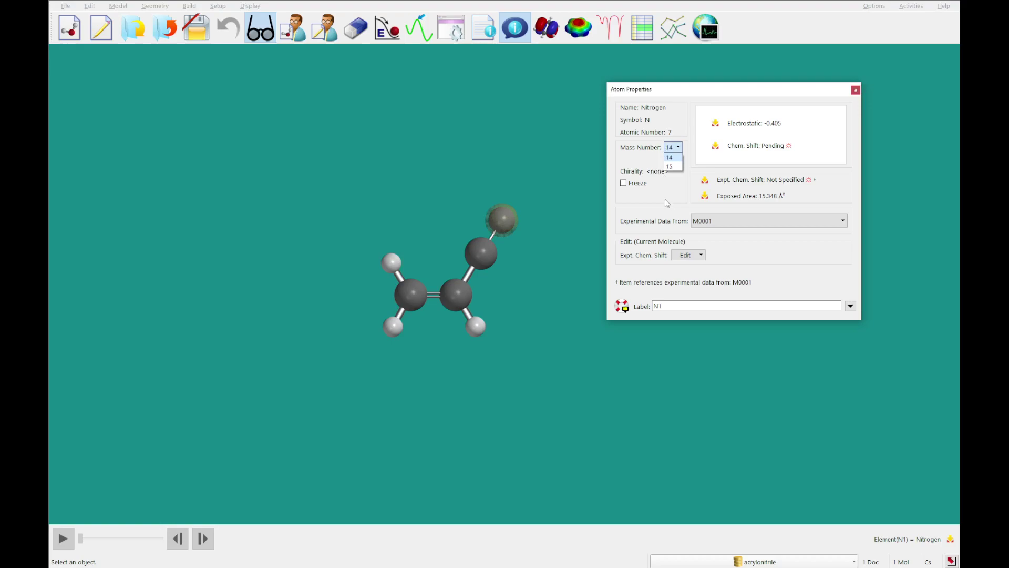
pyautogui.click(676, 156)
pyautogui.click(479, 255)
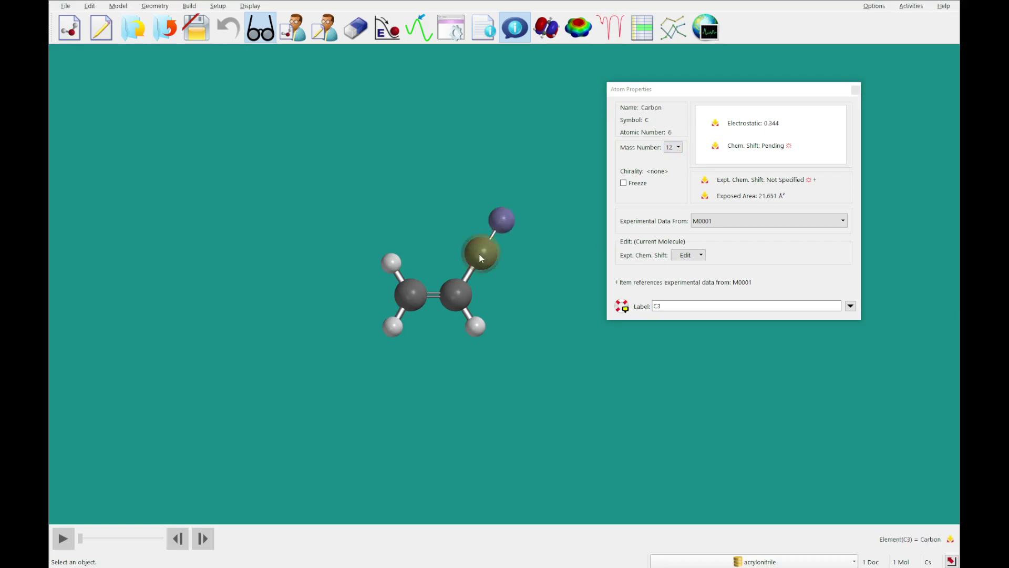
pyautogui.click(479, 327)
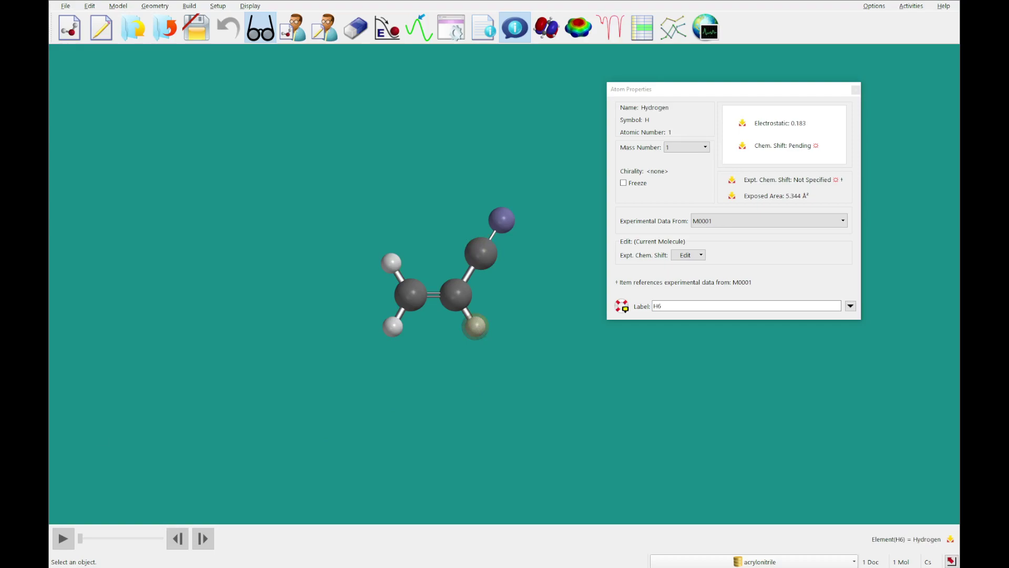
pyautogui.click(552, 262)
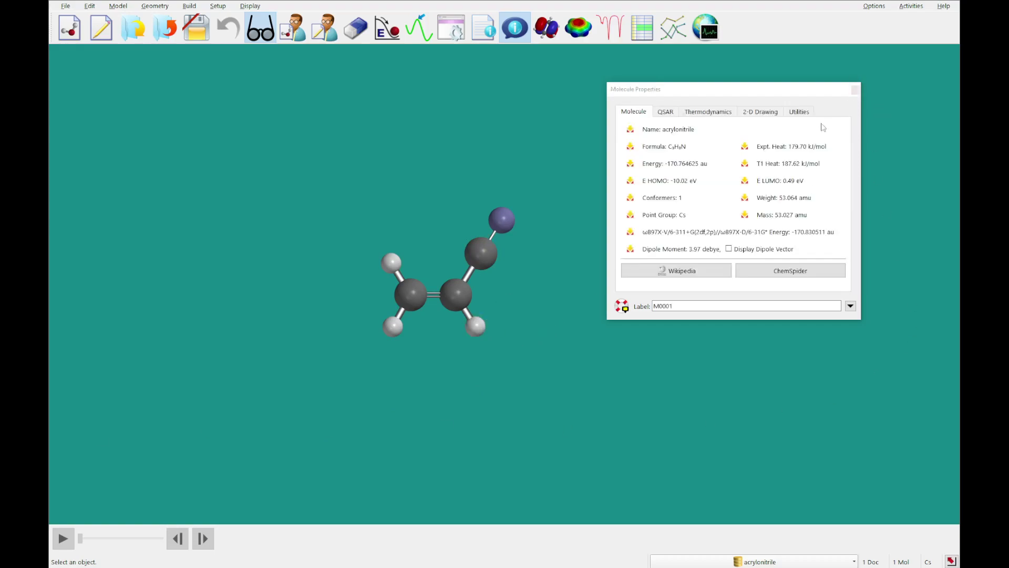
pyautogui.click(855, 89)
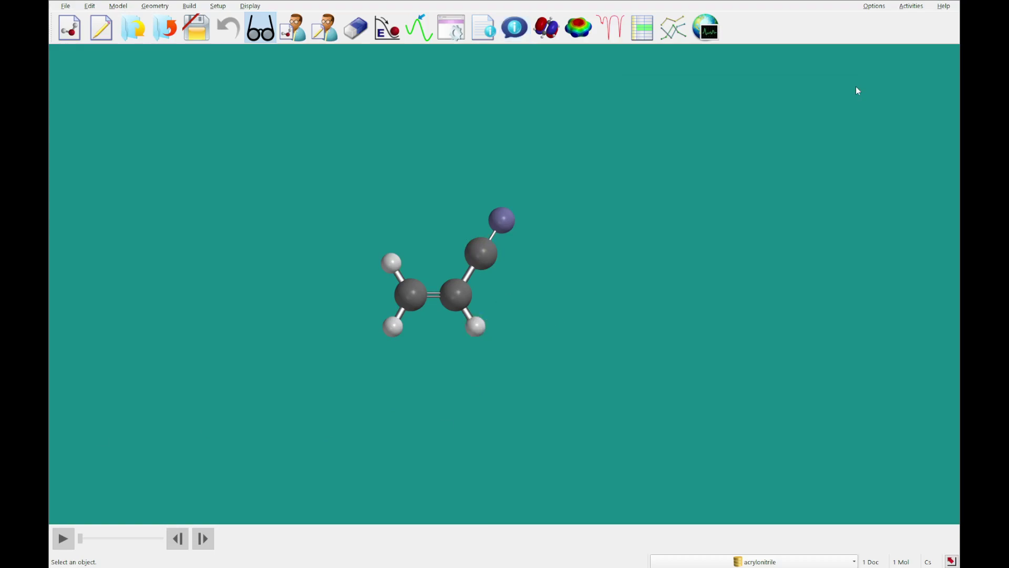
# Add an electrostatic potential map surface and display it over acrylonitrile
pyautogui.click(585, 27)
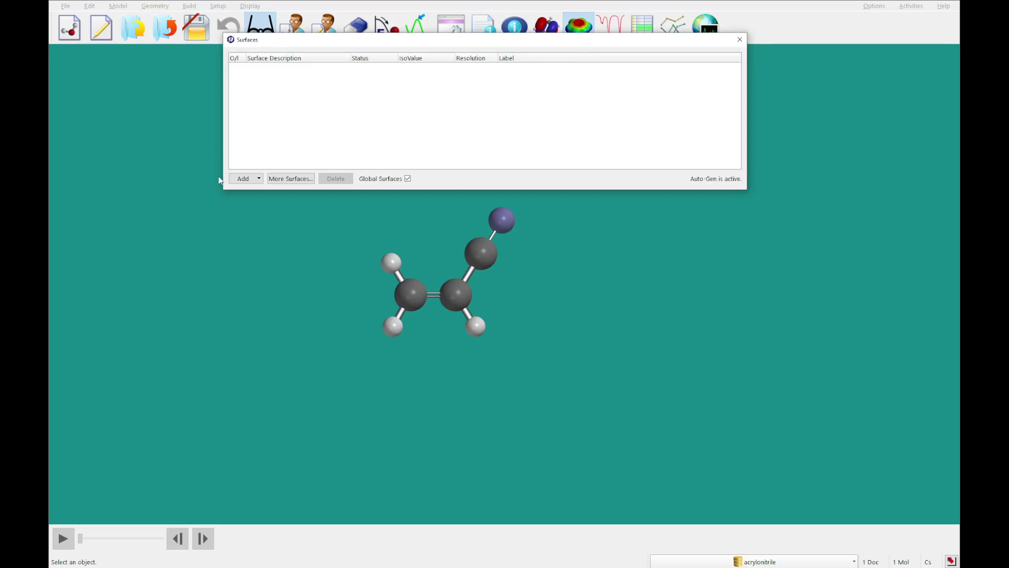
pyautogui.click(243, 179)
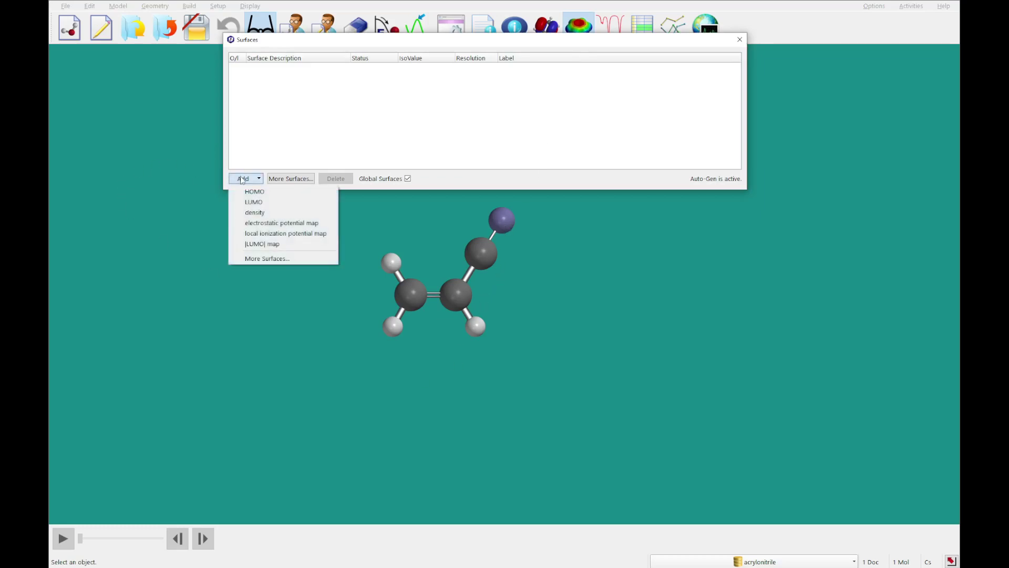
pyautogui.click(260, 223)
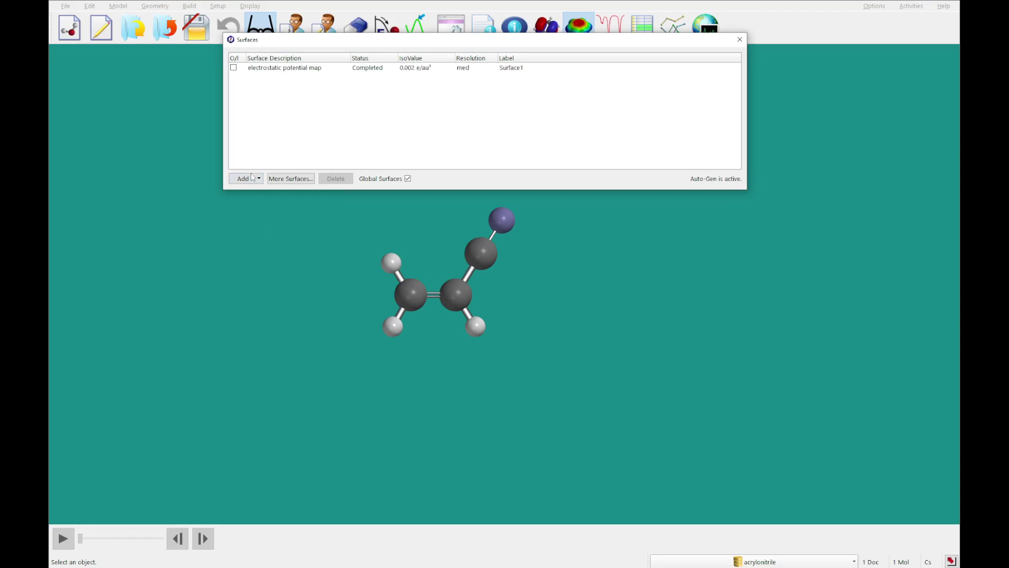
pyautogui.click(234, 67)
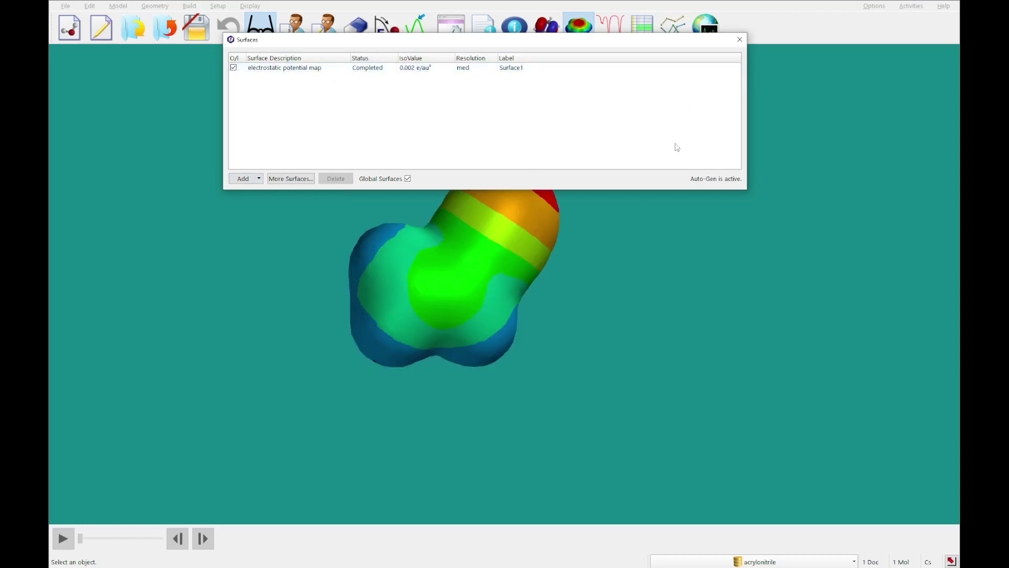
pyautogui.moveTo(596, 308); pyautogui.dragTo(634, 377, button='right')
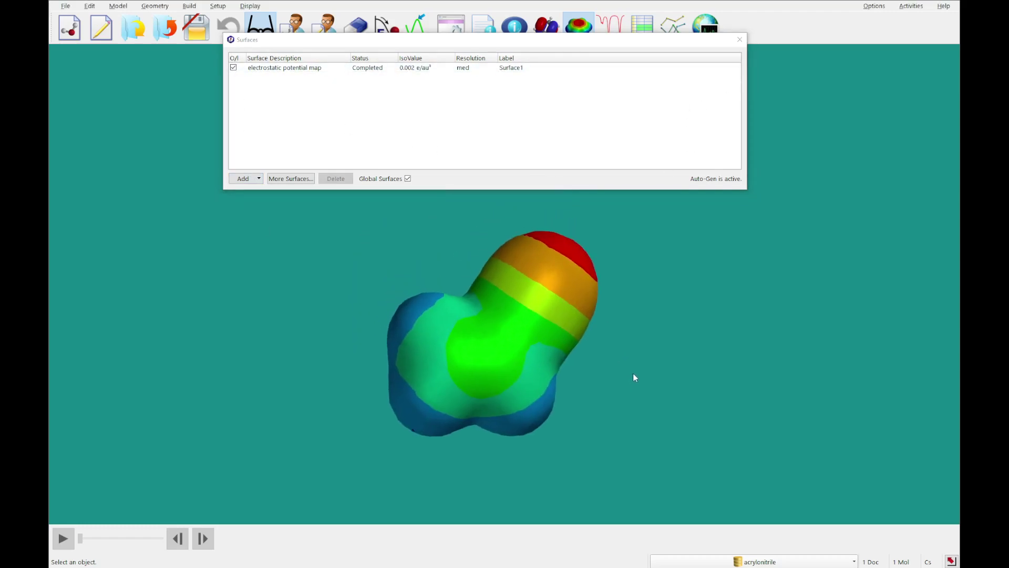
# Reset the map's colour range to its minimum and maximum, -184.973 to 144.887
pyautogui.rightClick(530, 358)
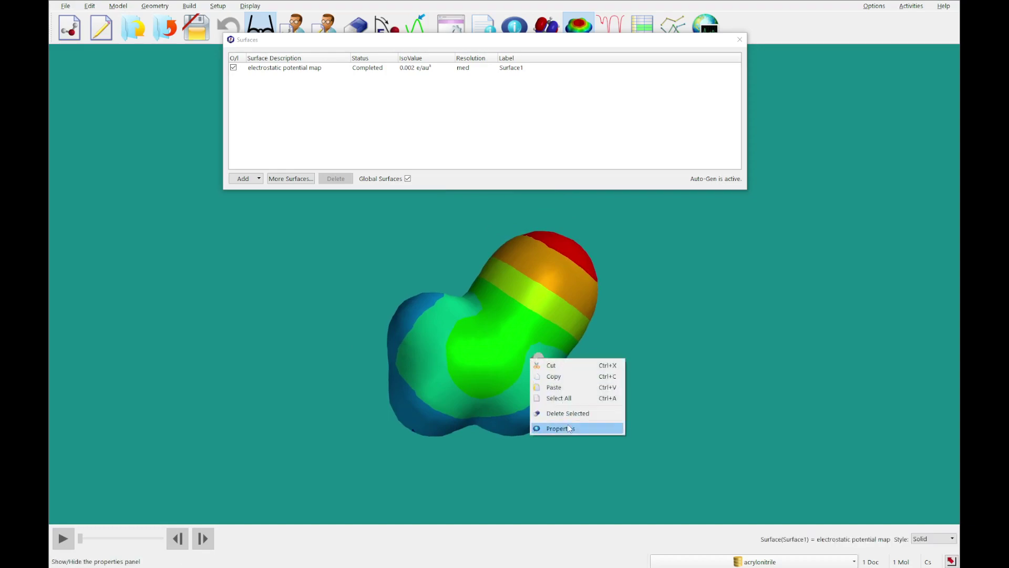
pyautogui.click(568, 425)
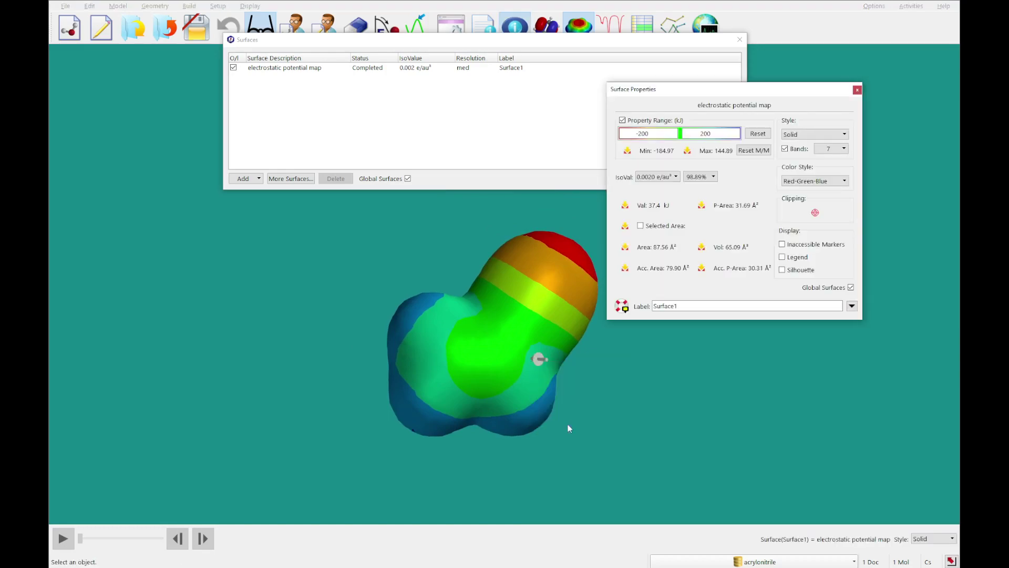
pyautogui.click(753, 151)
pyautogui.click(661, 453)
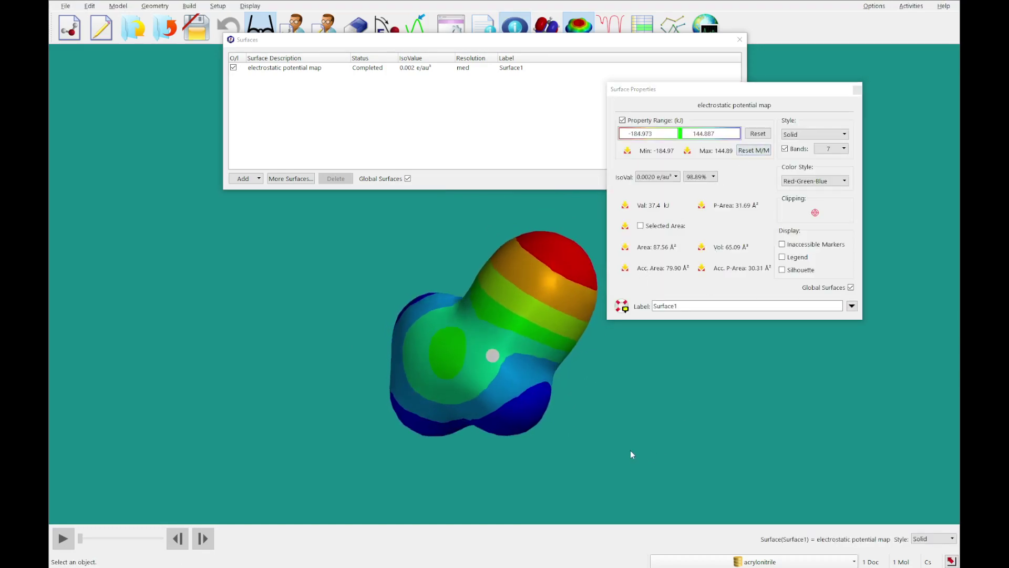
pyautogui.moveTo(649, 452); pyautogui.dragTo(655, 450)
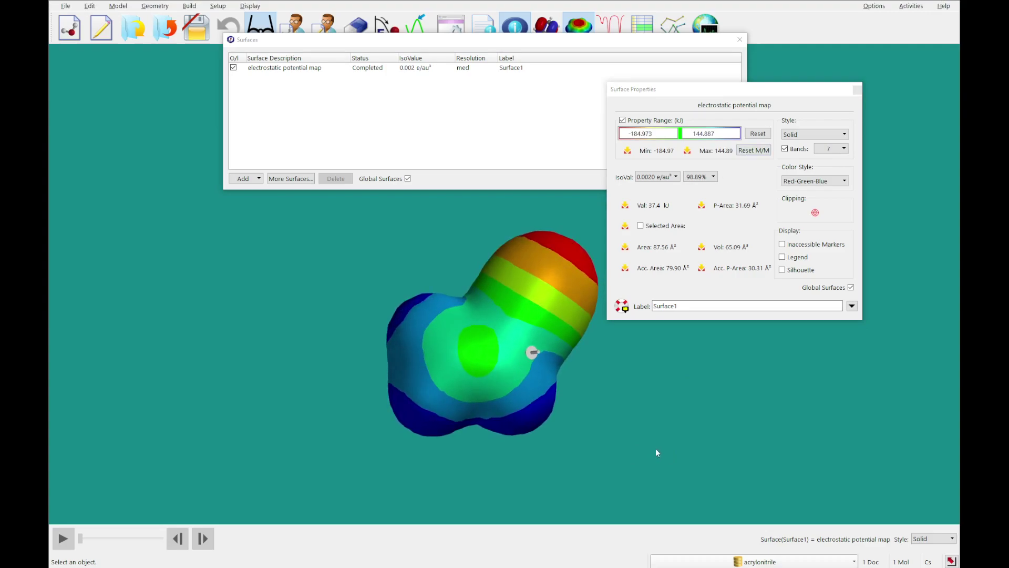
# Read potentials at the red, blue, yellow-green and green regions, and show the colour legend
pyautogui.click(563, 244)
pyautogui.moveTo(638, 374); pyautogui.dragTo(607, 382)
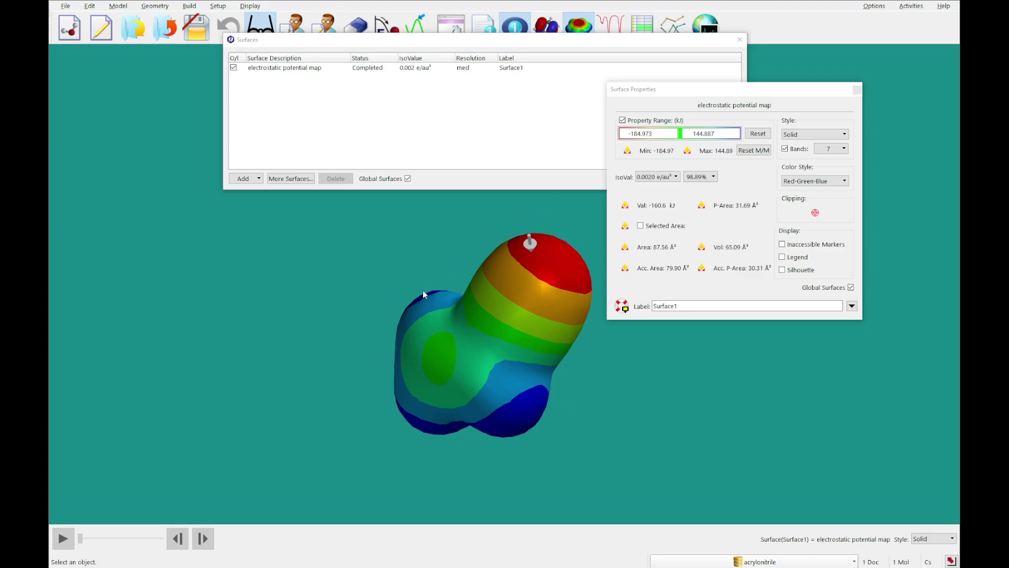
pyautogui.click(531, 421)
pyautogui.click(550, 245)
pyautogui.moveTo(623, 411); pyautogui.dragTo(660, 414)
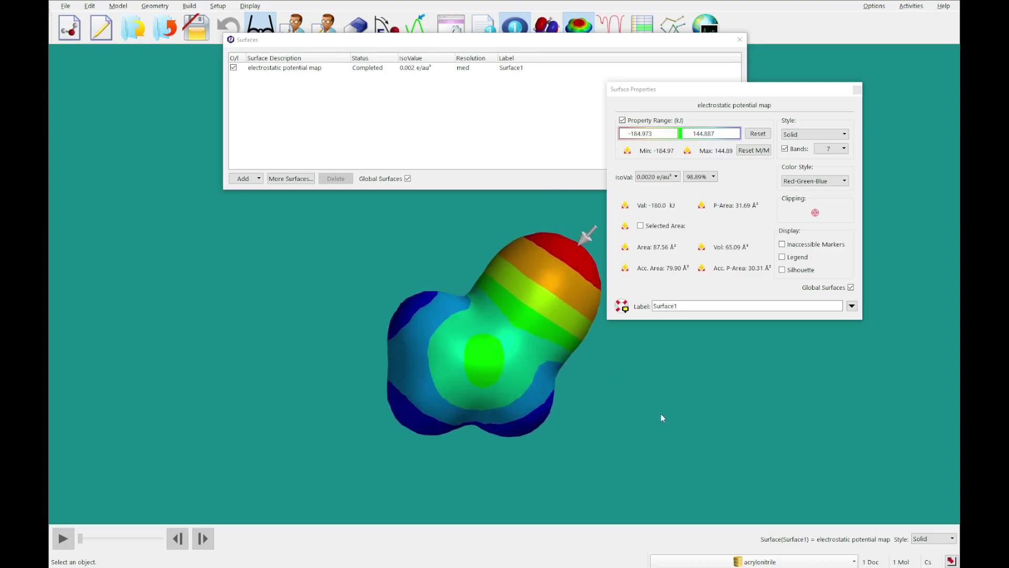
pyautogui.click(782, 257)
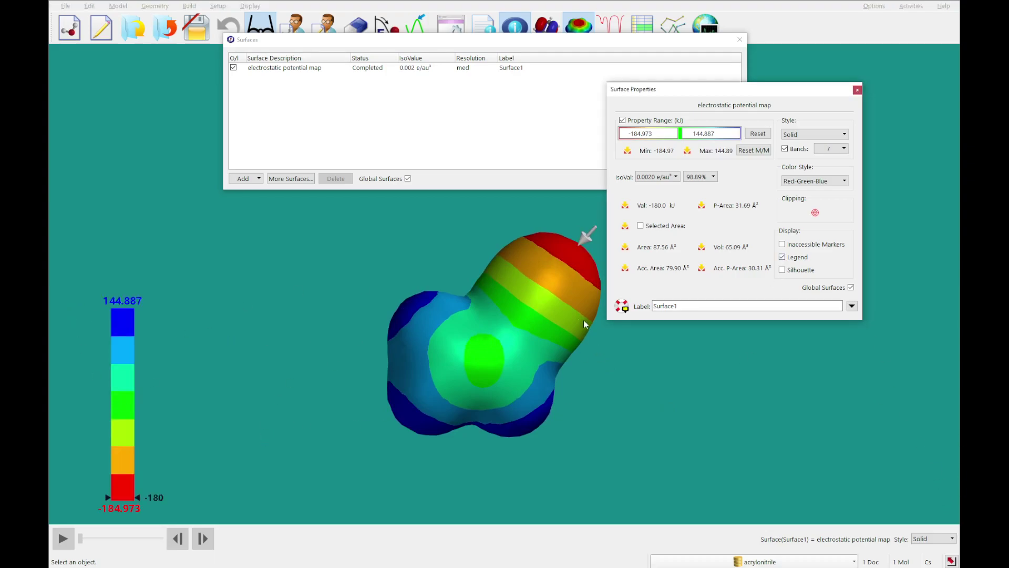
pyautogui.click(553, 316)
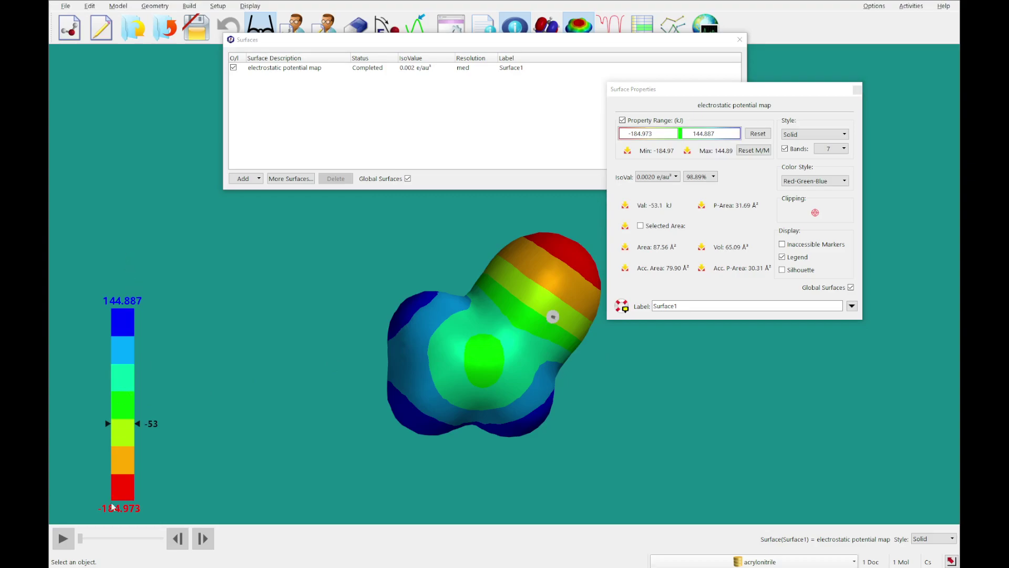
pyautogui.click(478, 354)
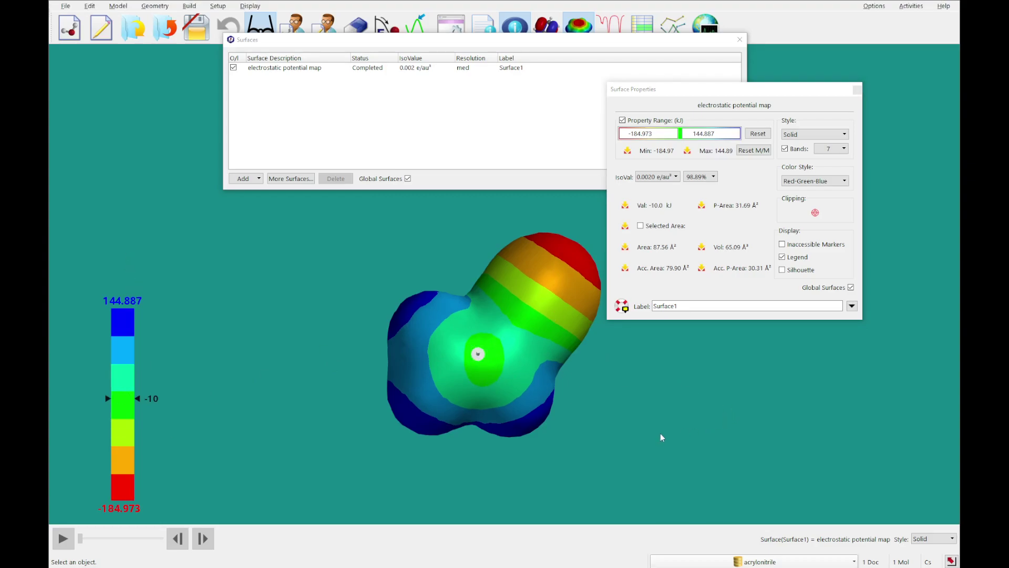
# Switch the potential map's display style to Transparent
pyautogui.click(817, 135)
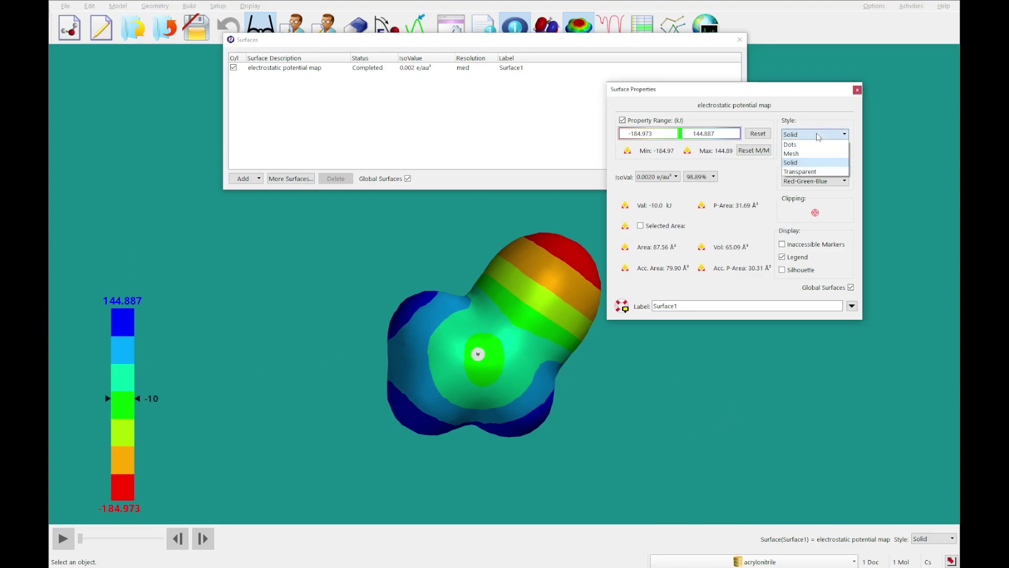
pyautogui.click(800, 171)
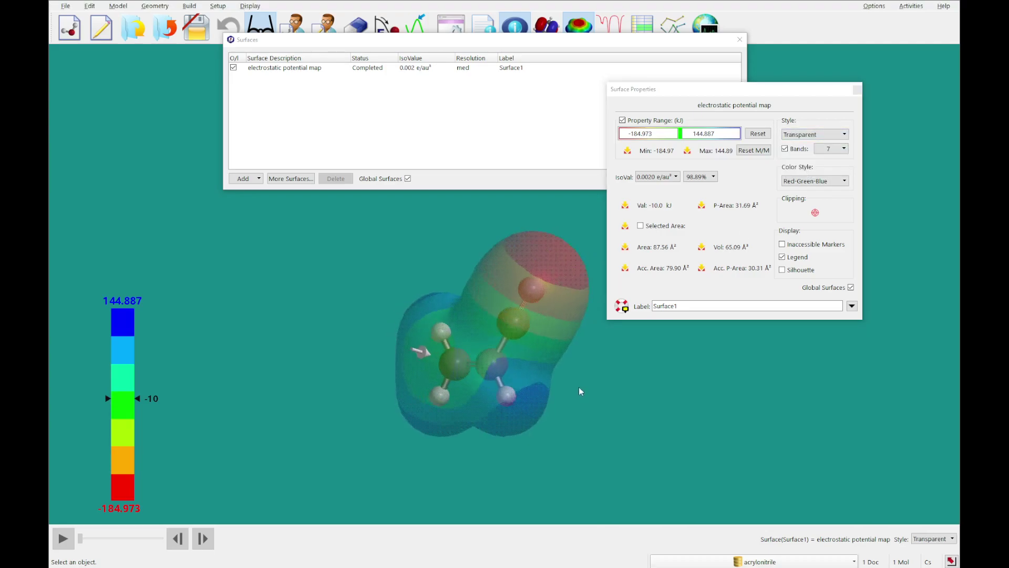
pyautogui.moveTo(580, 392); pyautogui.dragTo(605, 396)
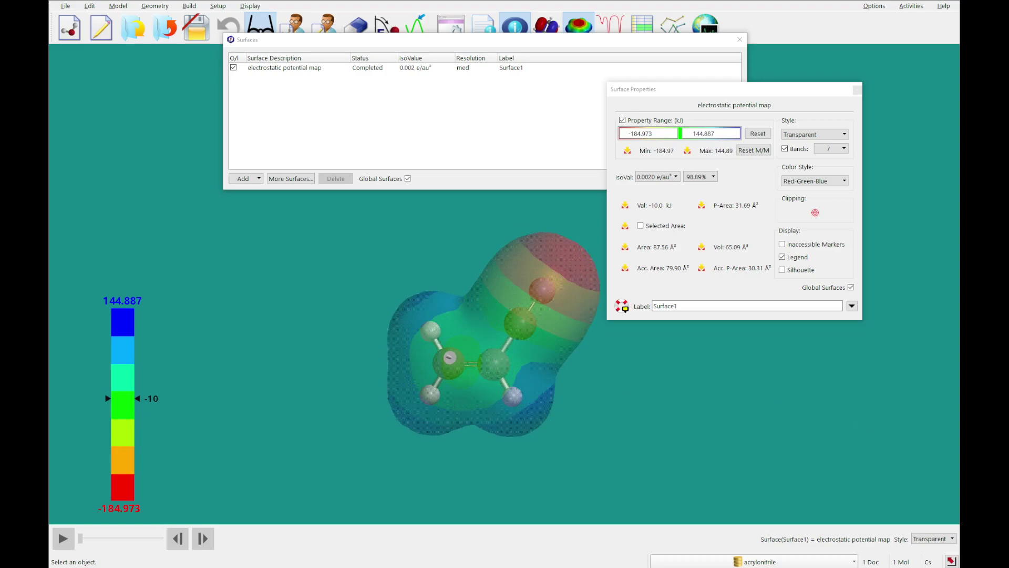
# Close acrylonitrile_1 without saving changes and start a new empty document
pyautogui.click(167, 27)
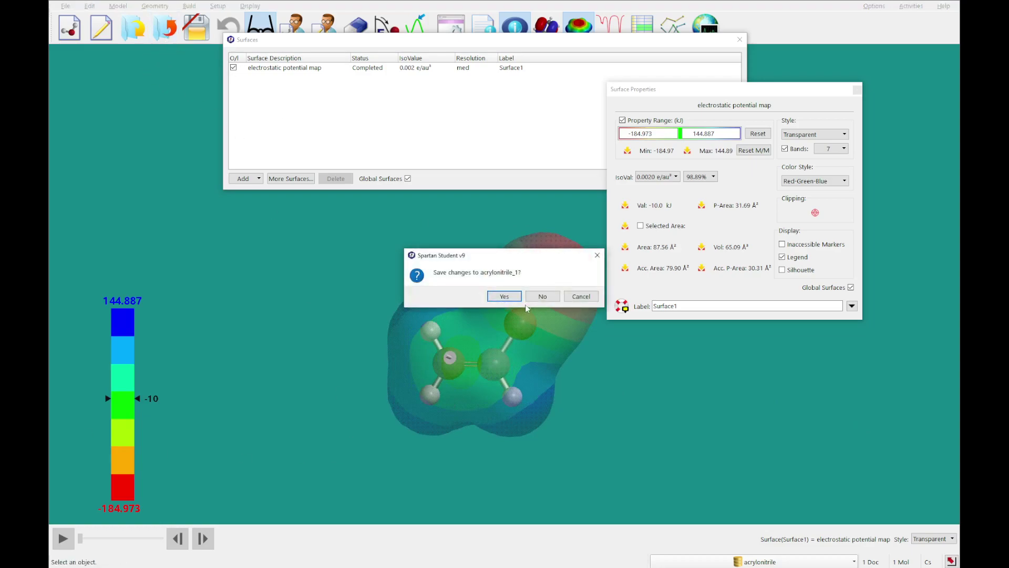
pyautogui.click(542, 295)
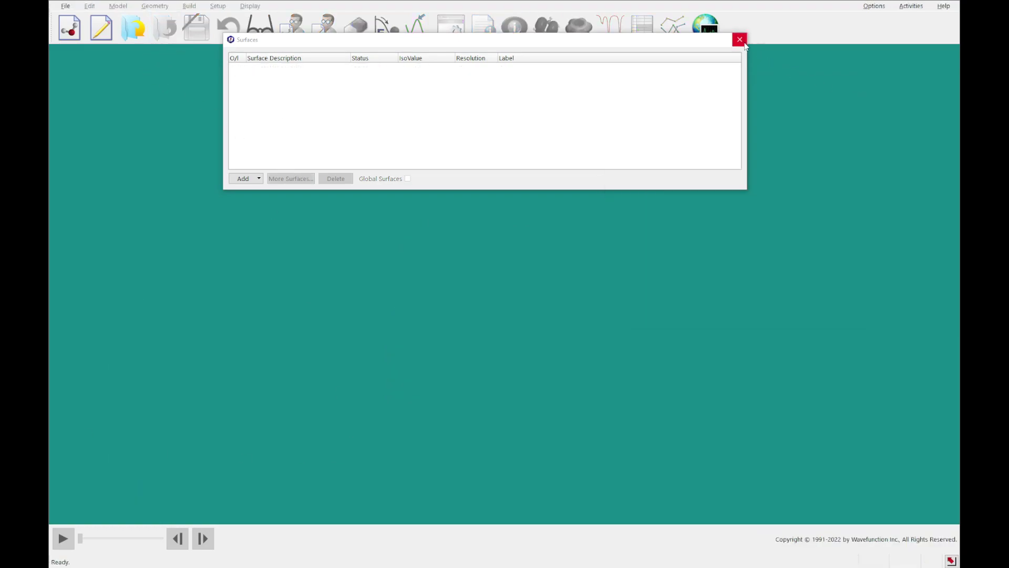
pyautogui.click(740, 40)
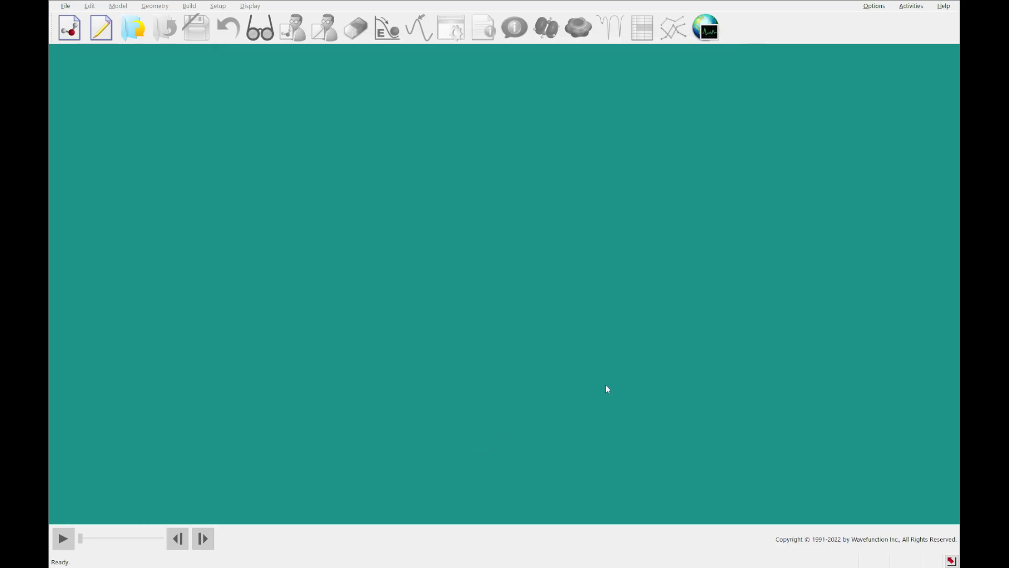
pyautogui.click(68, 28)
# Build cyclohexanone from a cyclohexane ring with a C=O oxygen and view it in 3-D
pyautogui.click(309, 129)
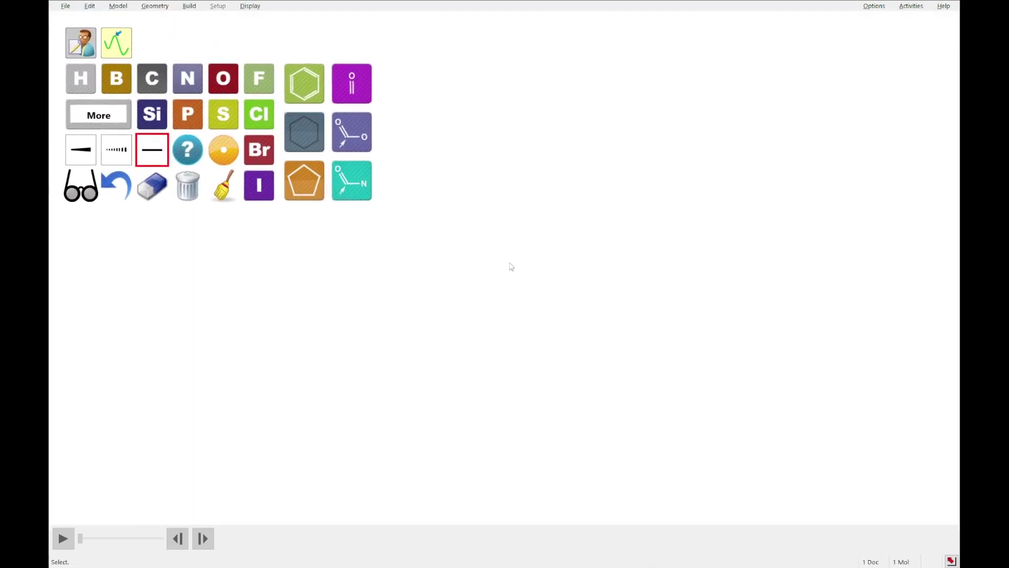
pyautogui.click(577, 322)
pyautogui.moveTo(746, 388); pyautogui.dragTo(625, 391, button='right')
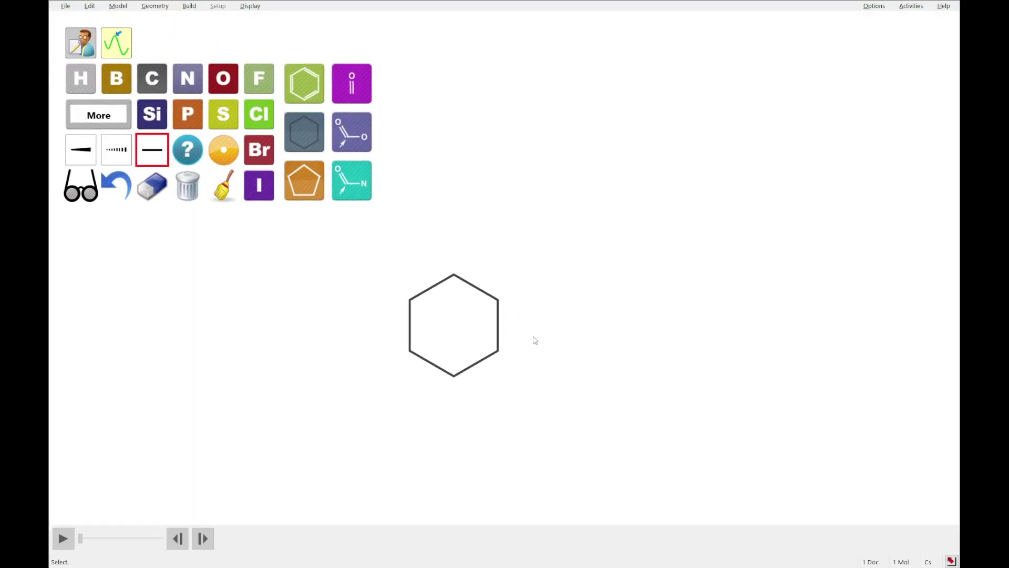
pyautogui.click(228, 83)
pyautogui.click(456, 279)
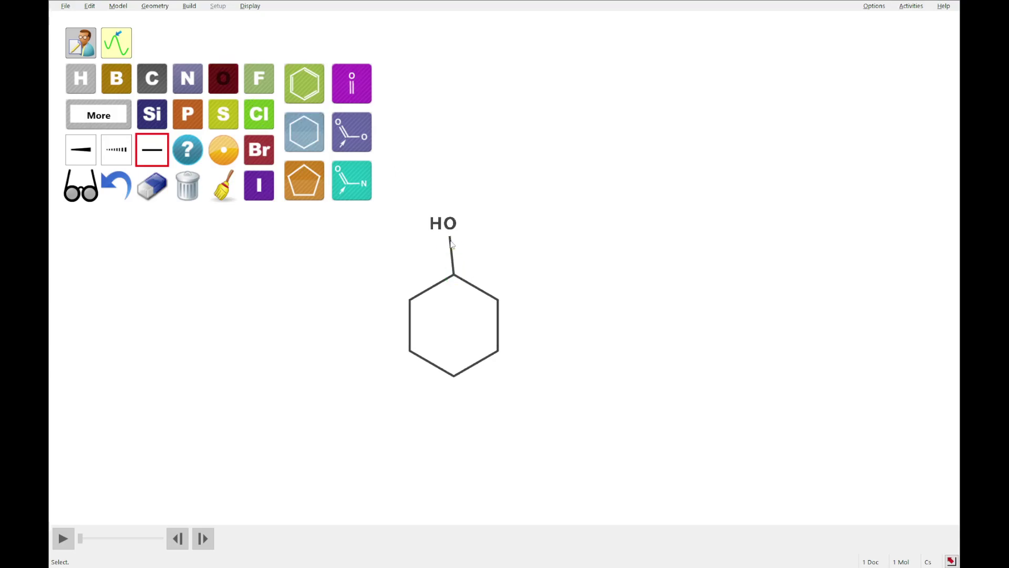
pyautogui.click(453, 257)
pyautogui.click(79, 189)
pyautogui.moveTo(788, 380); pyautogui.dragTo(765, 385)
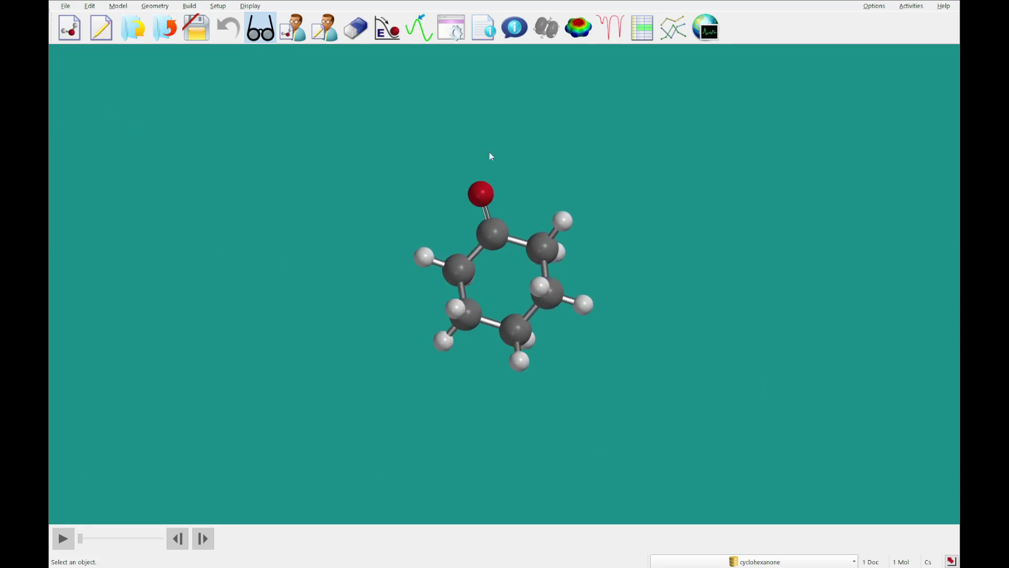
# Run a ωB97X-D/6-31G* equilibrium geometry job on cyclohexanone, saved as cyclohexanone_1.spartan
pyautogui.click(451, 27)
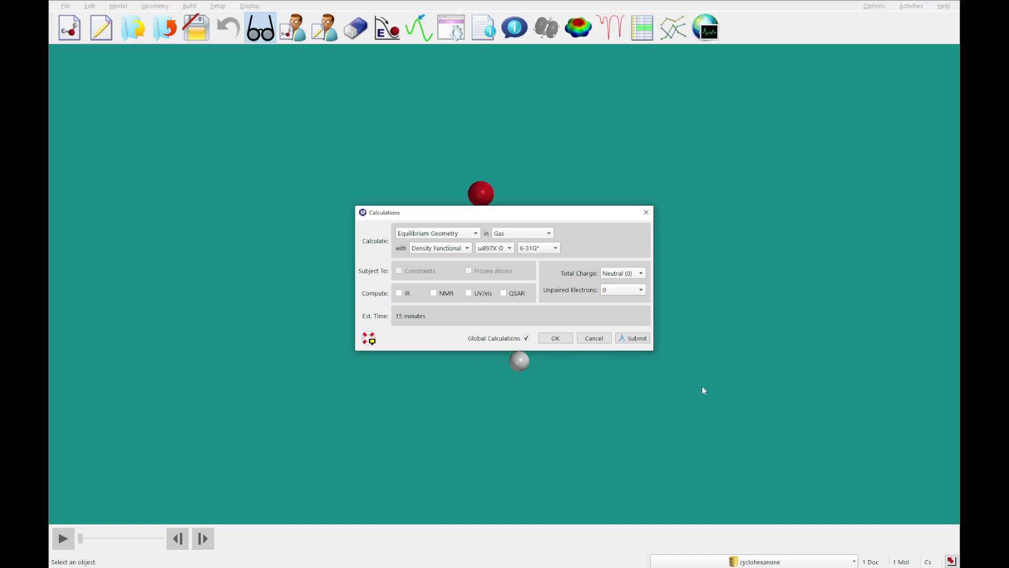
pyautogui.click(635, 338)
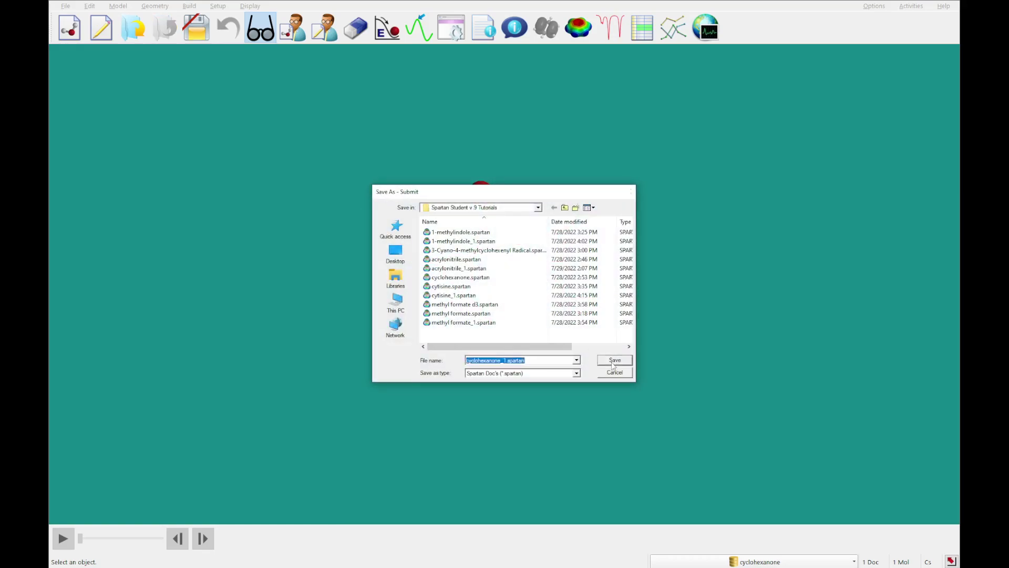
pyautogui.click(613, 363)
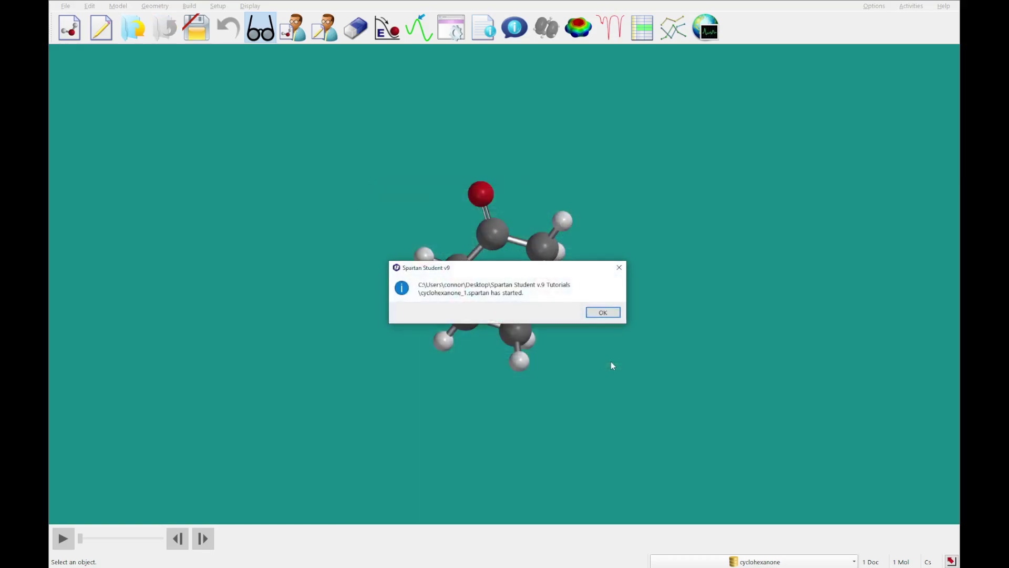
pyautogui.click(603, 313)
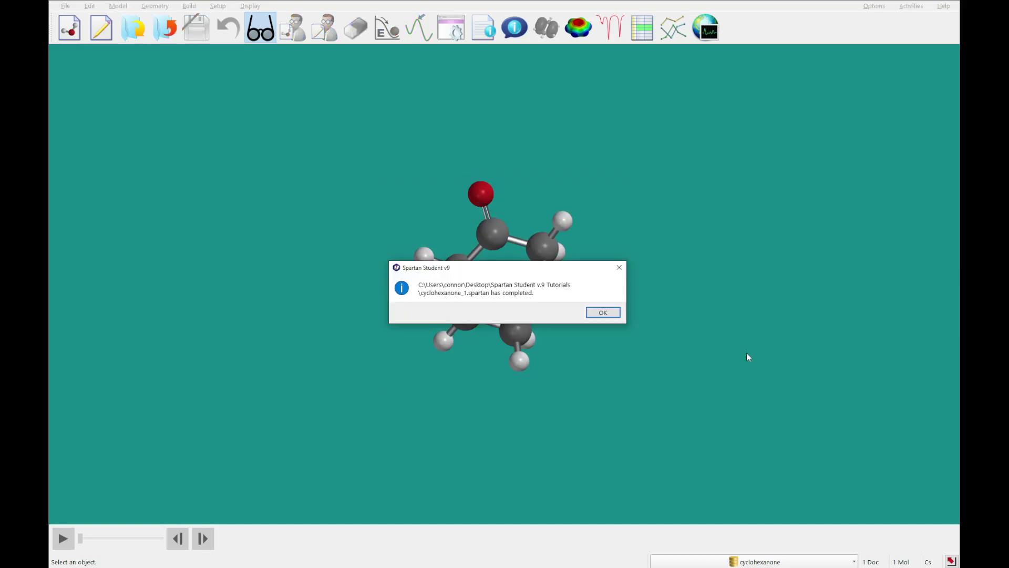
pyautogui.click(603, 312)
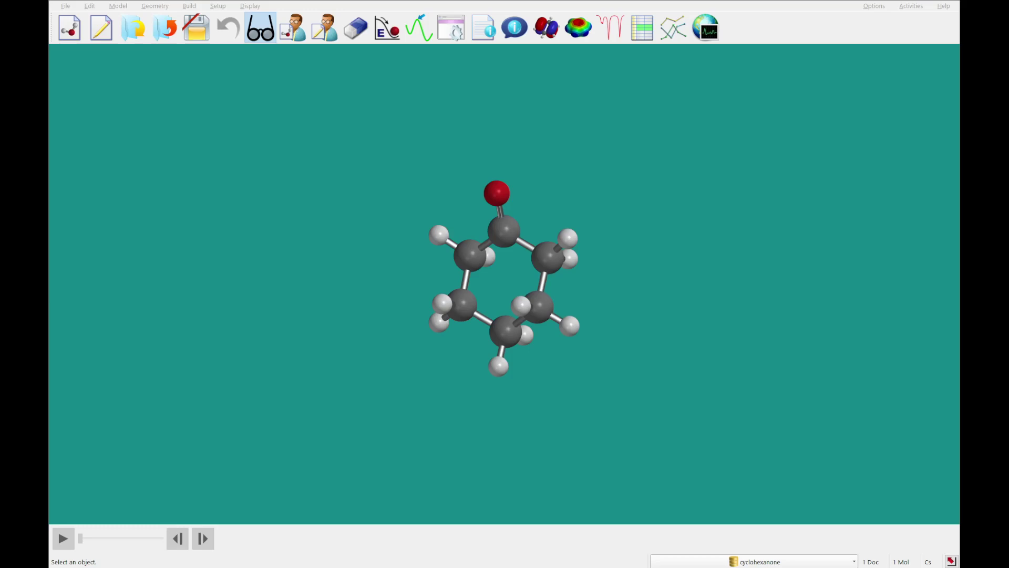
# Add a LUMO surface, display it on cyclohexanone, and rotate to inspect its lobes
pyautogui.click(578, 26)
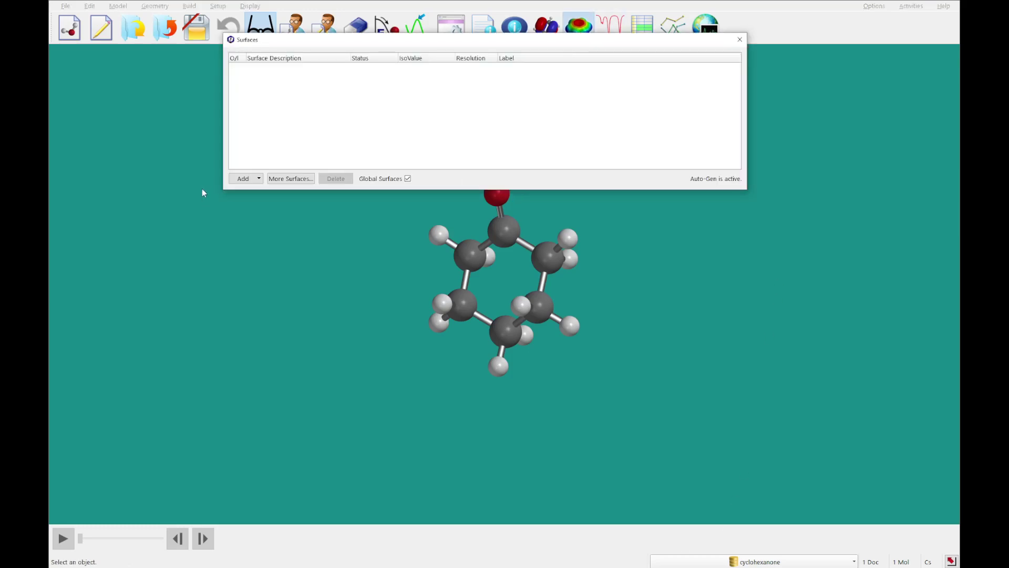
pyautogui.click(245, 180)
pyautogui.click(255, 202)
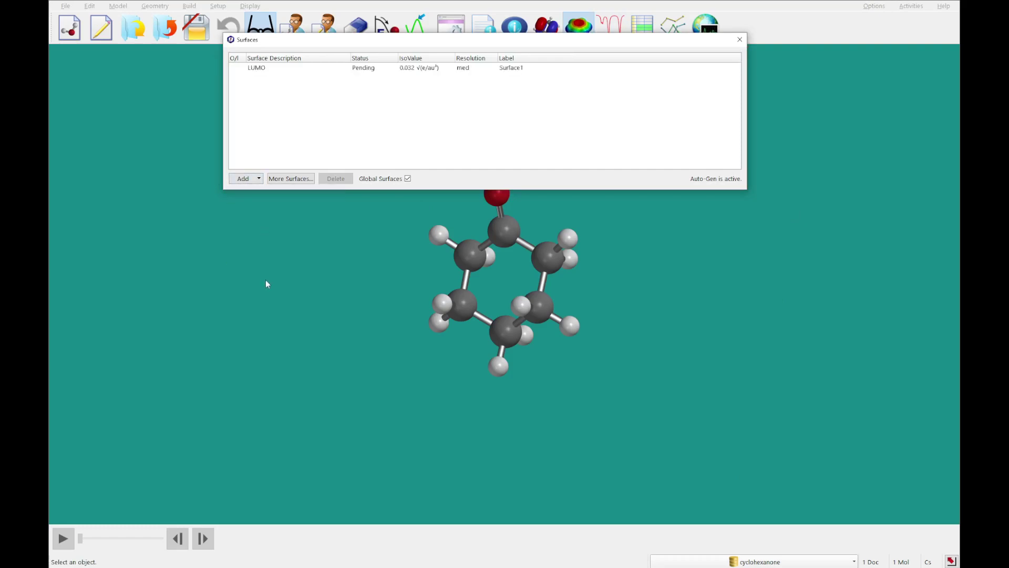
pyautogui.click(234, 67)
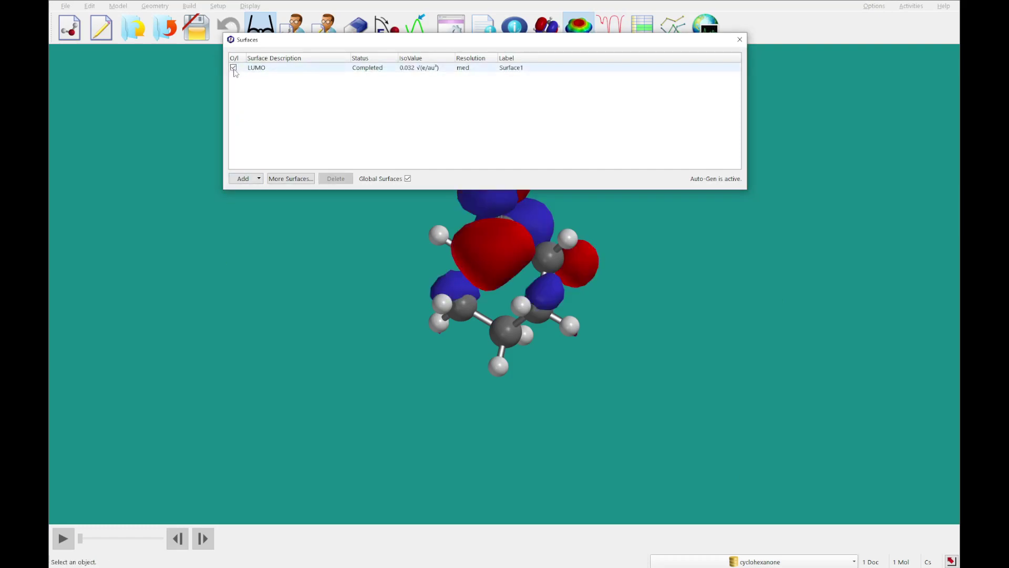
pyautogui.click(740, 39)
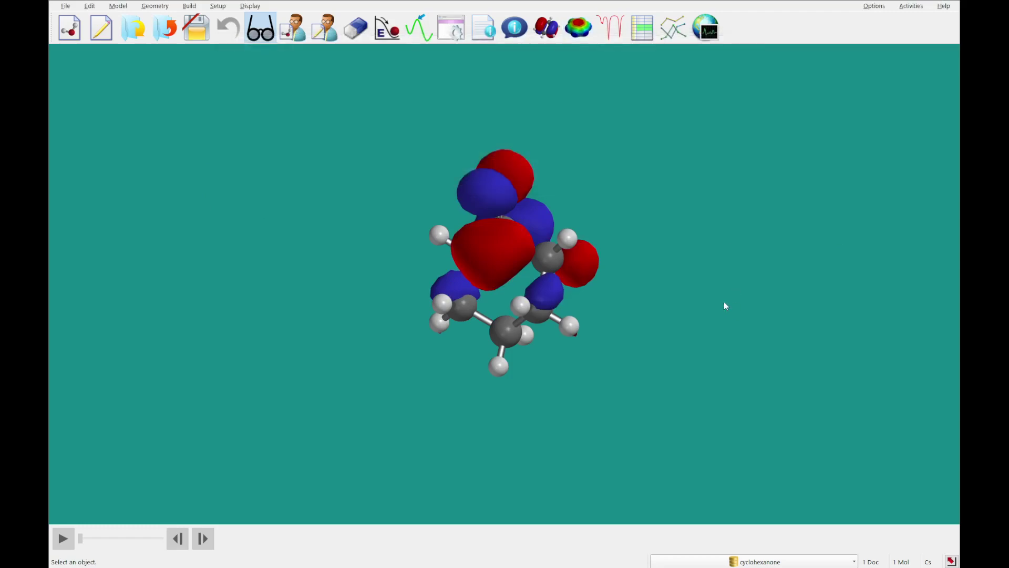
pyautogui.moveTo(724, 303); pyautogui.dragTo(707, 431)
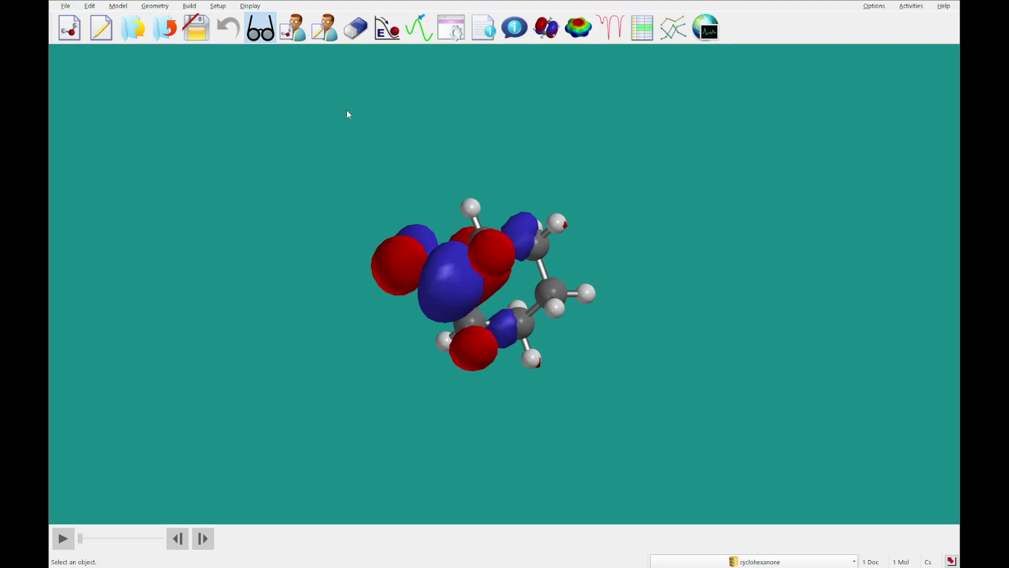
# Add a |LUMO| map, hide the LUMO surface, display the map, and rotate it
pyautogui.click(578, 27)
pyautogui.click(251, 179)
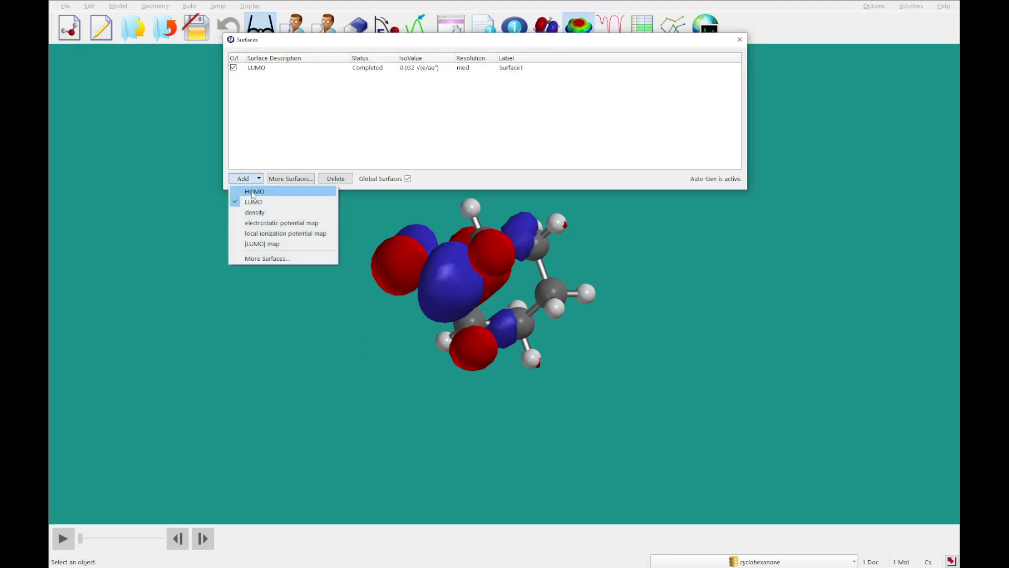
pyautogui.click(255, 244)
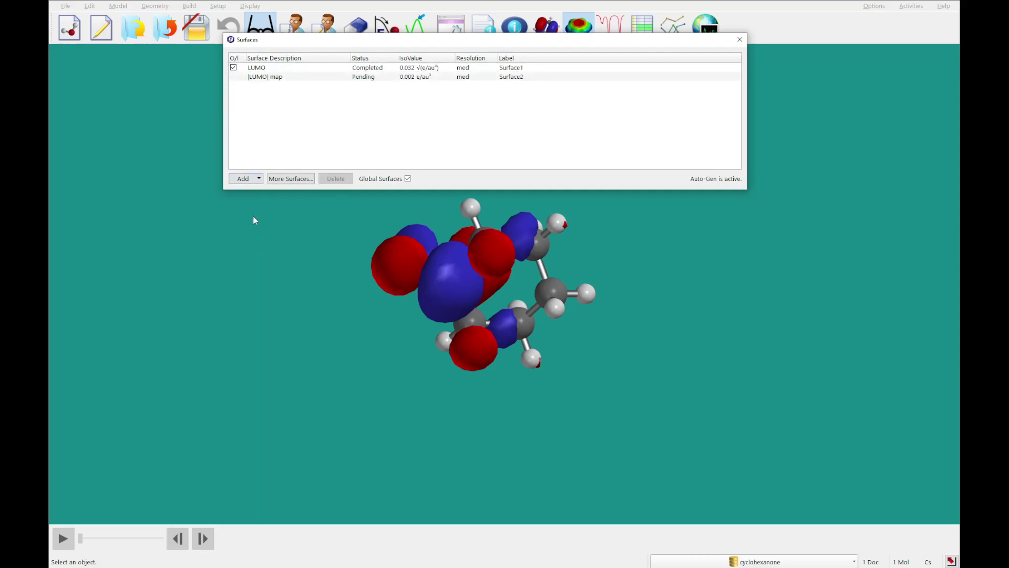
pyautogui.click(234, 68)
pyautogui.click(233, 77)
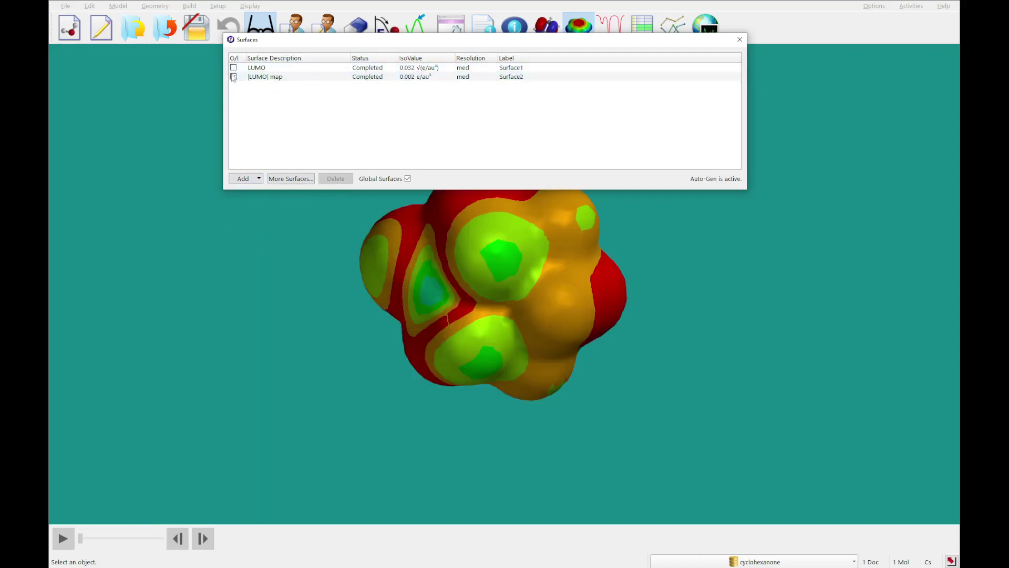
pyautogui.click(739, 40)
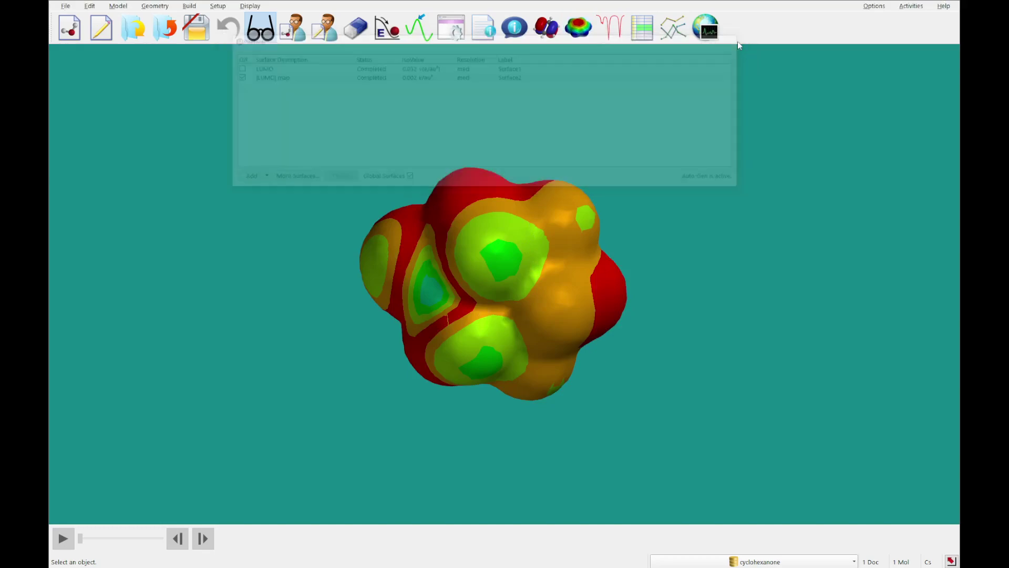
pyautogui.moveTo(647, 252); pyautogui.dragTo(552, 363)
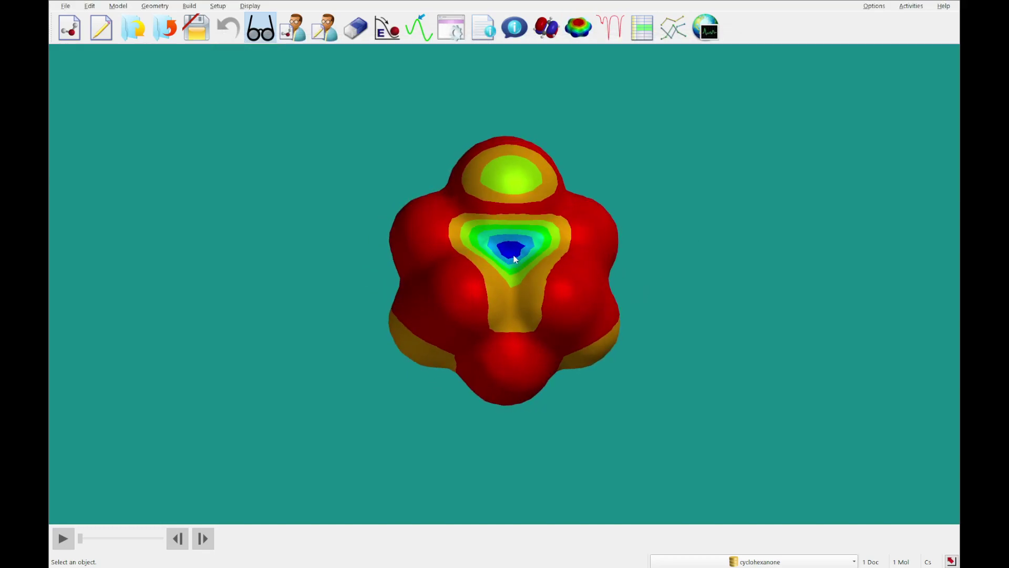
pyautogui.moveTo(514, 256); pyautogui.dragTo(506, 254)
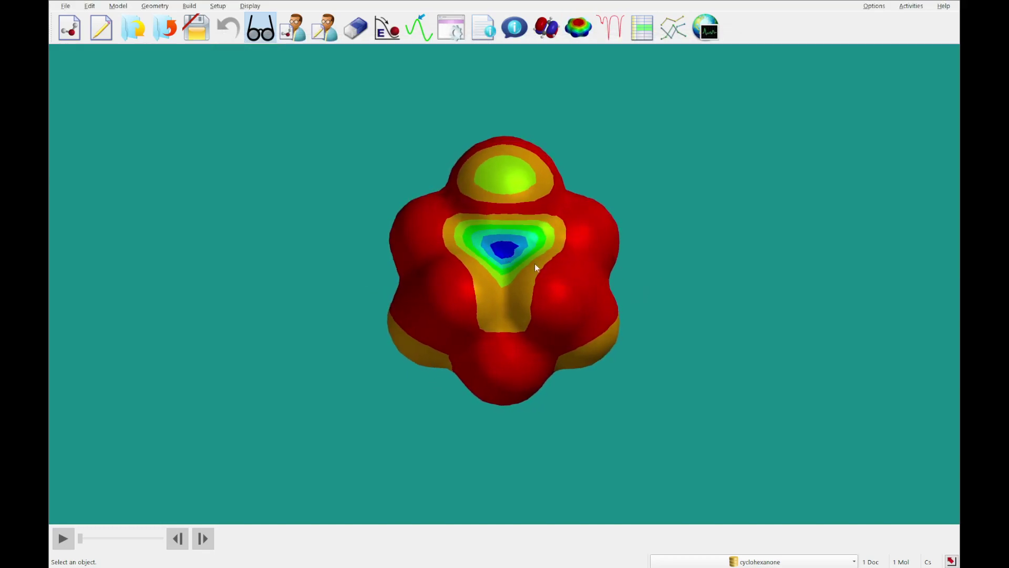
pyautogui.moveTo(481, 232); pyautogui.dragTo(370, 252)
pyautogui.moveTo(516, 210); pyautogui.dragTo(371, 209)
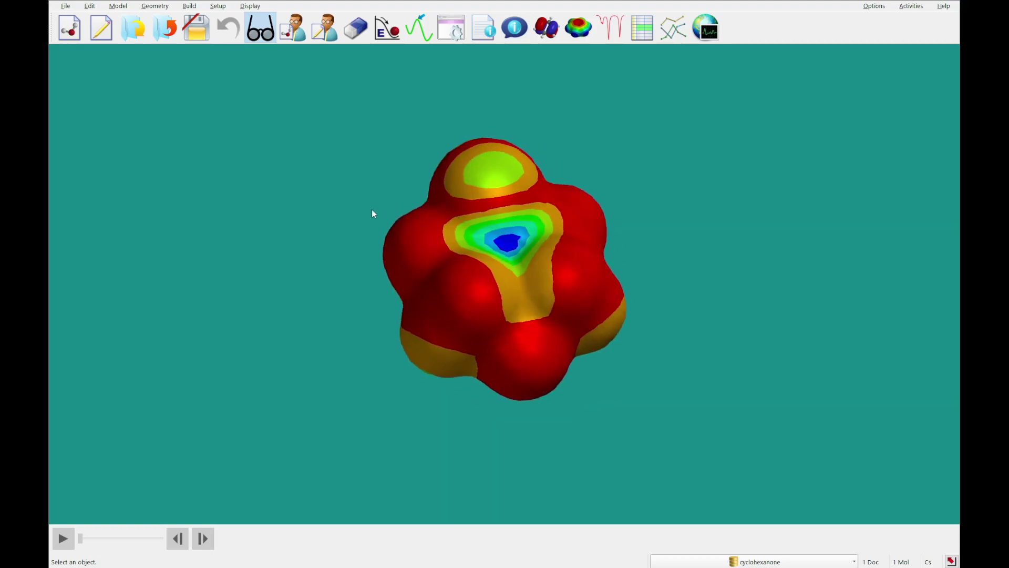
# Make the |LUMO| map surface Transparent to reveal the cyclohexanone atoms, then call up its surface options
pyautogui.click(551, 289)
pyautogui.click(931, 539)
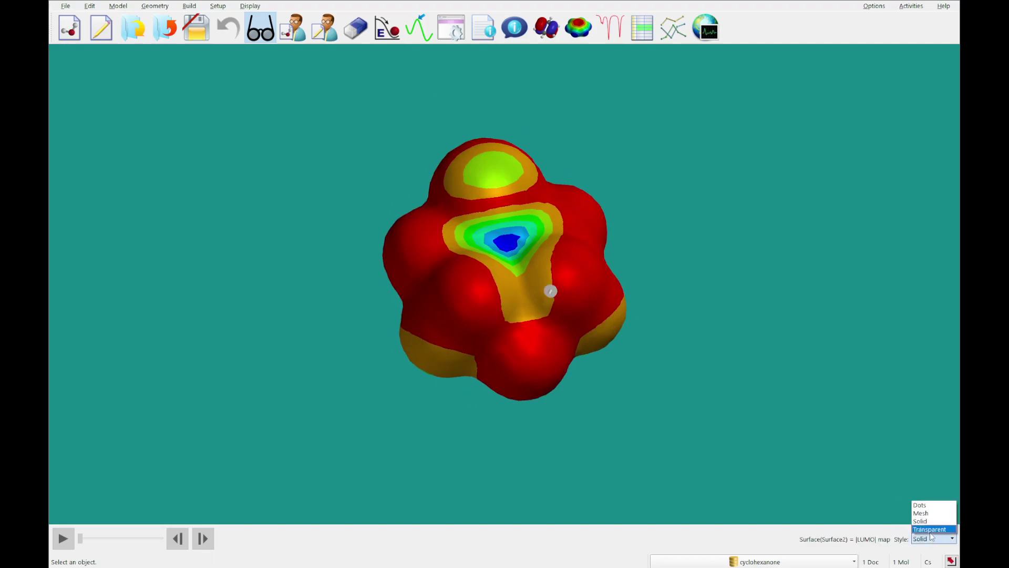
pyautogui.click(929, 529)
pyautogui.moveTo(590, 365); pyautogui.dragTo(518, 261)
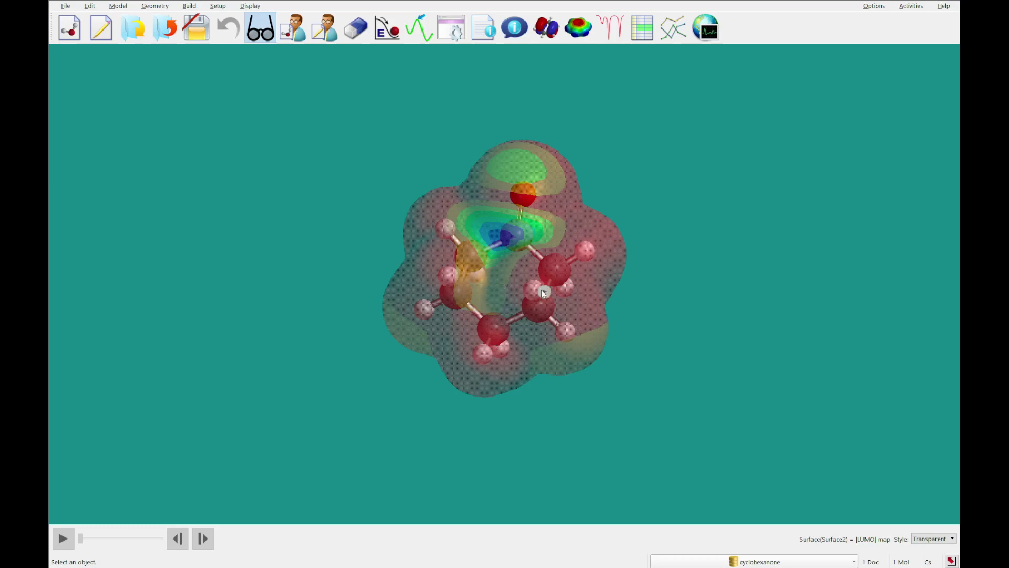
pyautogui.rightClick(575, 298)
# Show a 0–0.05 colour legend for the |LUMO| map and probe 0.032930 near the carbonyl carbon
pyautogui.click(589, 365)
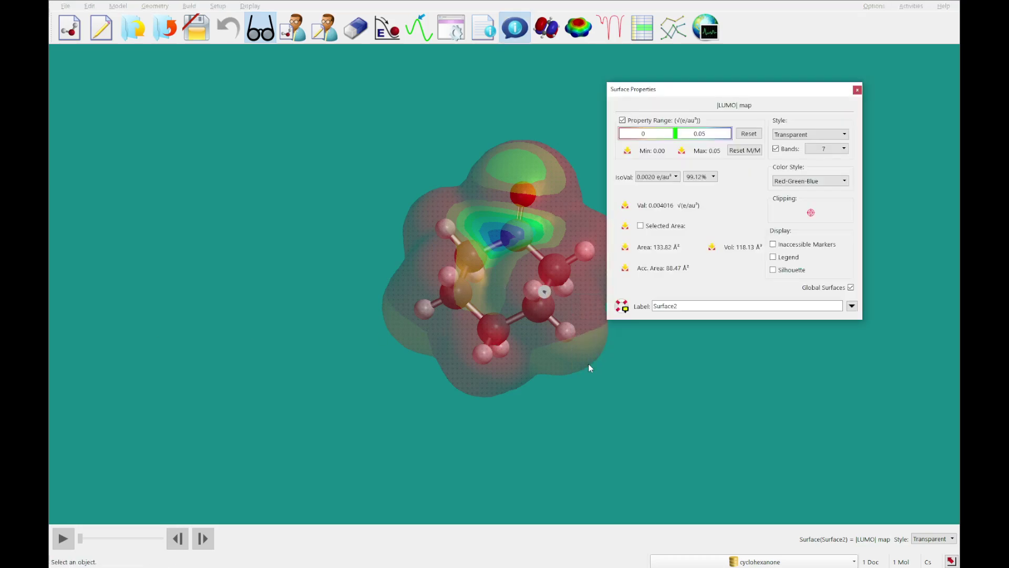
pyautogui.click(780, 257)
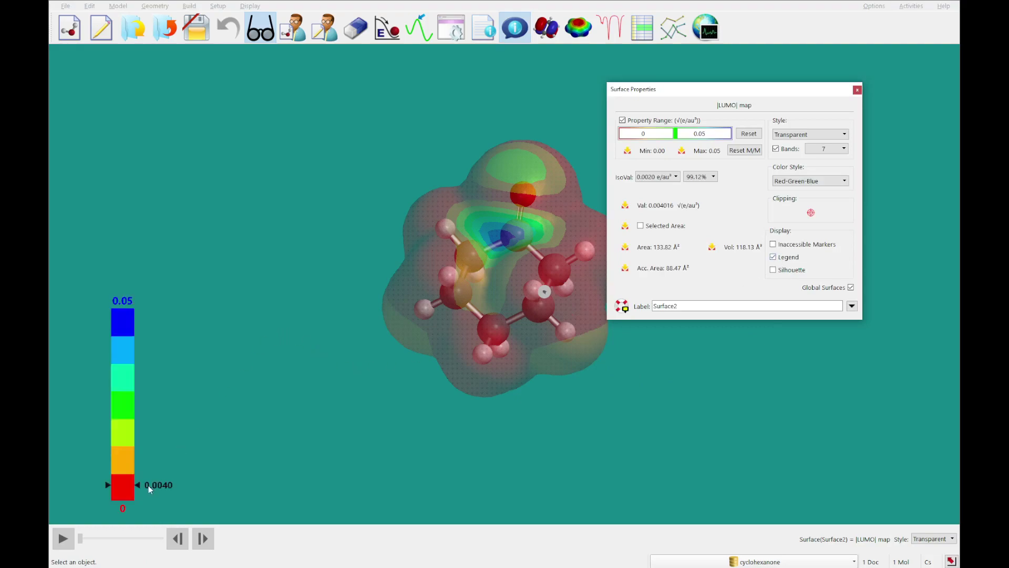
pyautogui.click(494, 234)
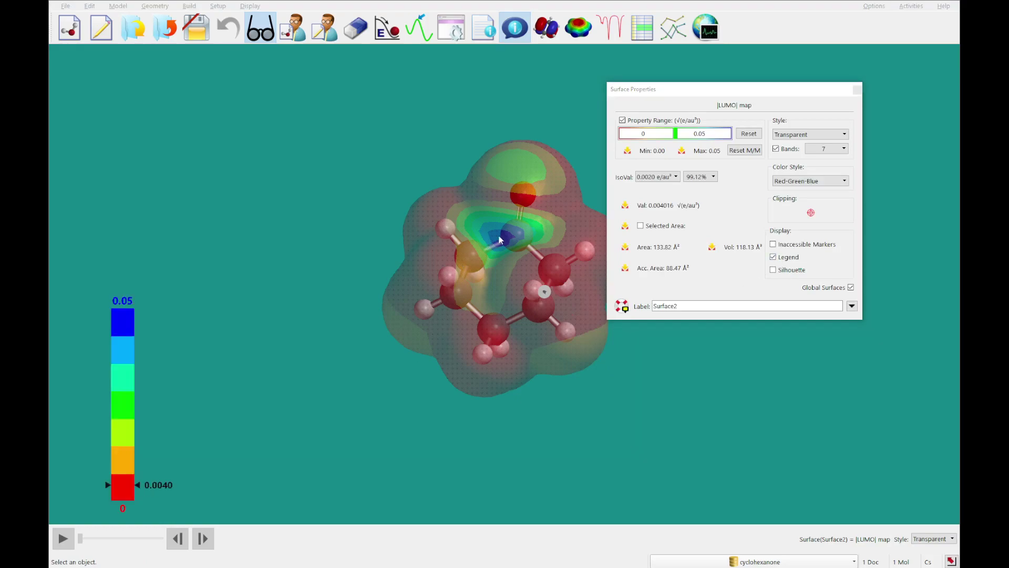
pyautogui.moveTo(183, 299); pyautogui.dragTo(340, 387)
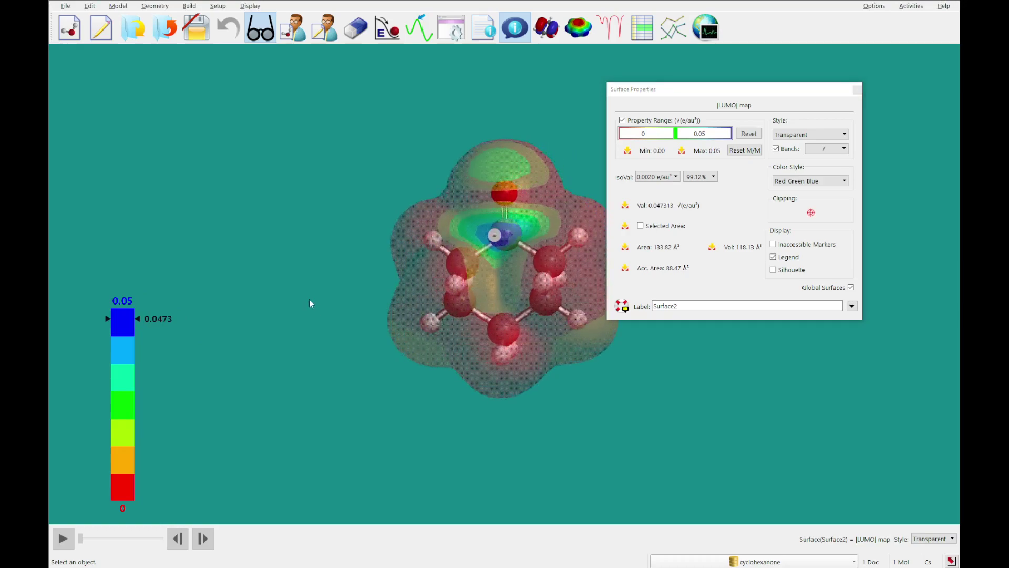
pyautogui.moveTo(456, 295); pyautogui.dragTo(545, 235)
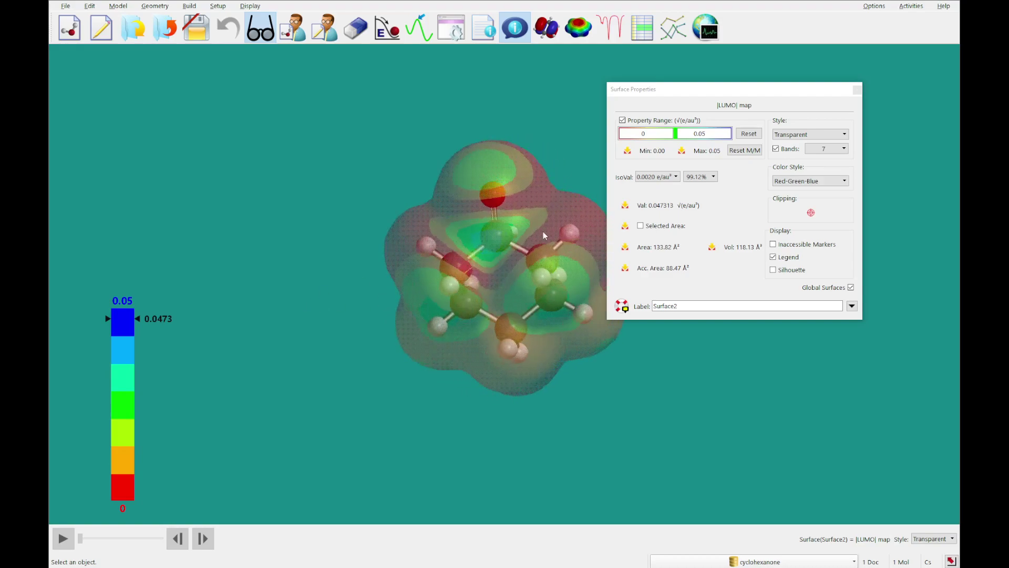
pyautogui.moveTo(349, 416); pyautogui.dragTo(239, 433)
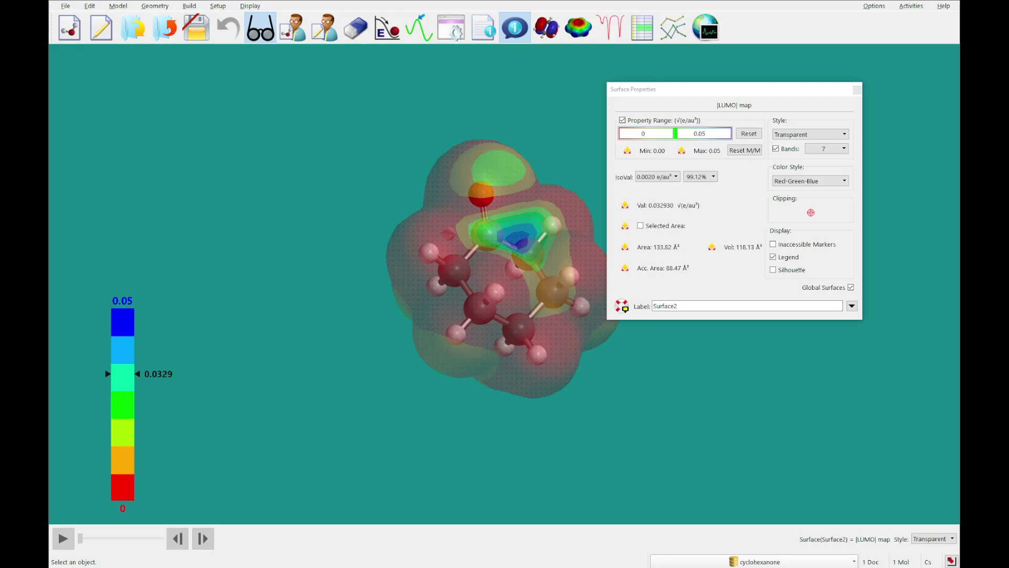
# Close the cyclohexanone document without saving and start a new molecule document
pyautogui.click(164, 27)
pyautogui.click(540, 296)
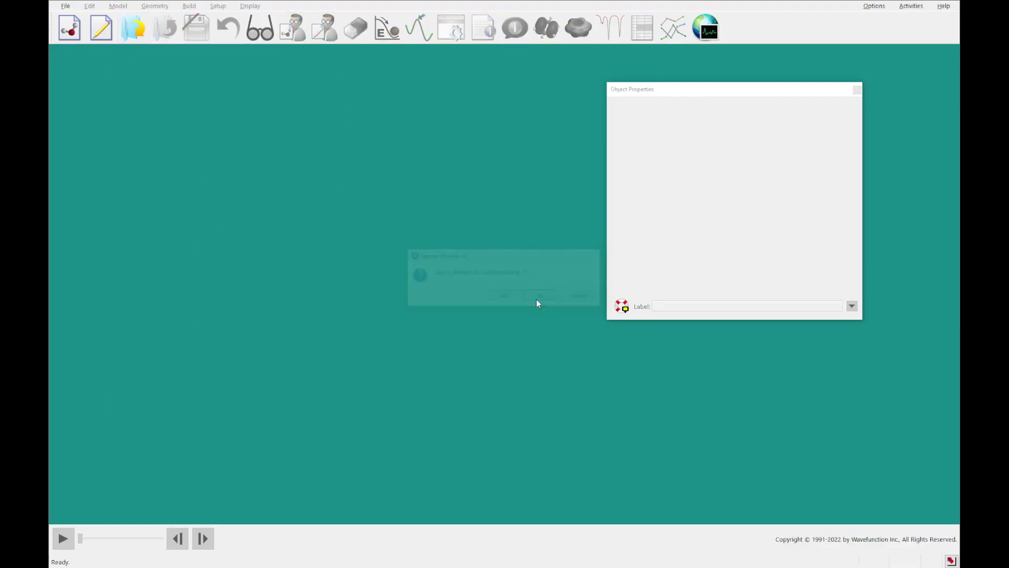
pyautogui.click(857, 90)
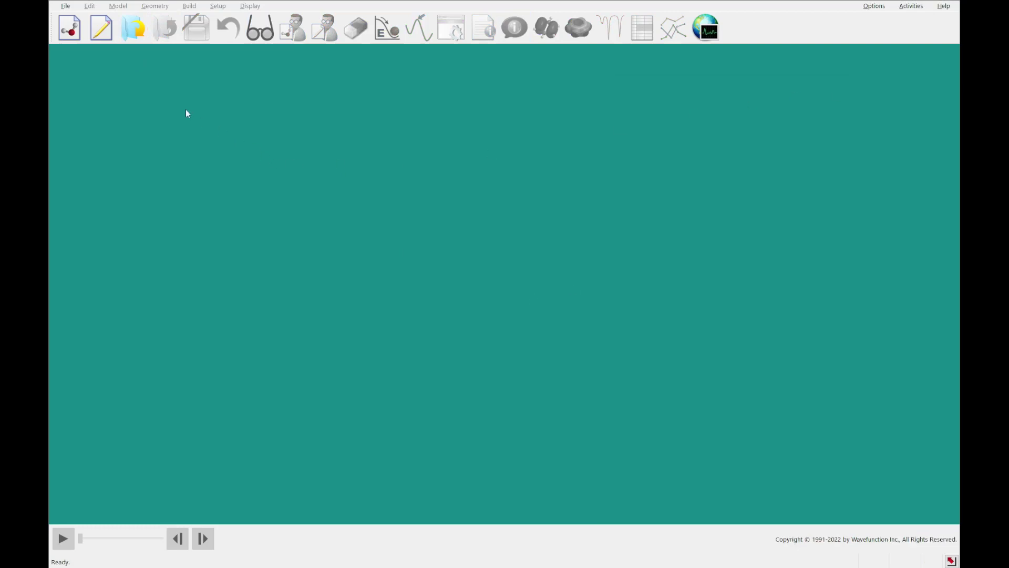
pyautogui.click(106, 36)
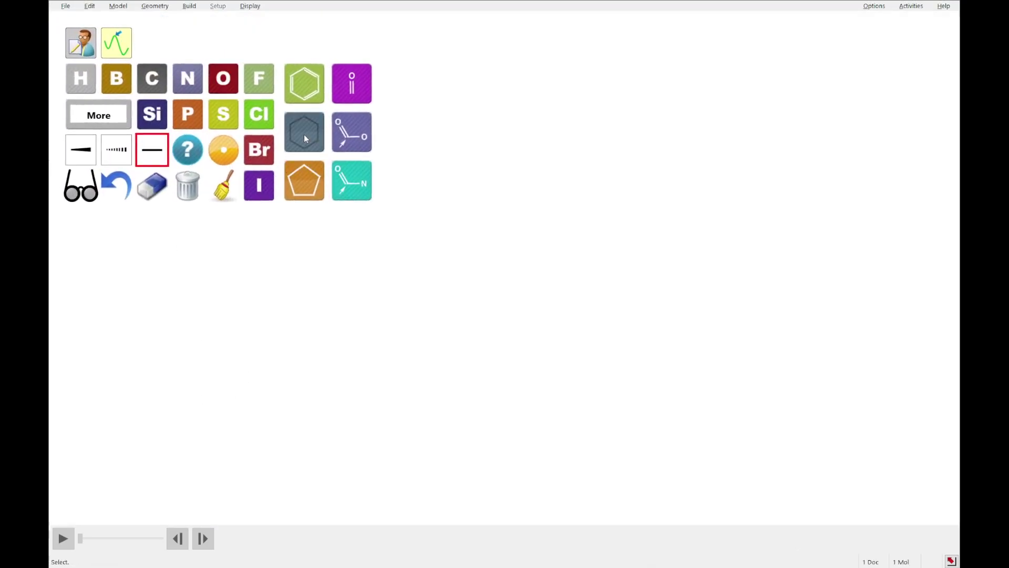
# Sketch a cyclohexane ring, make one ring bond double, and add a methyl carbon
pyautogui.click(403, 292)
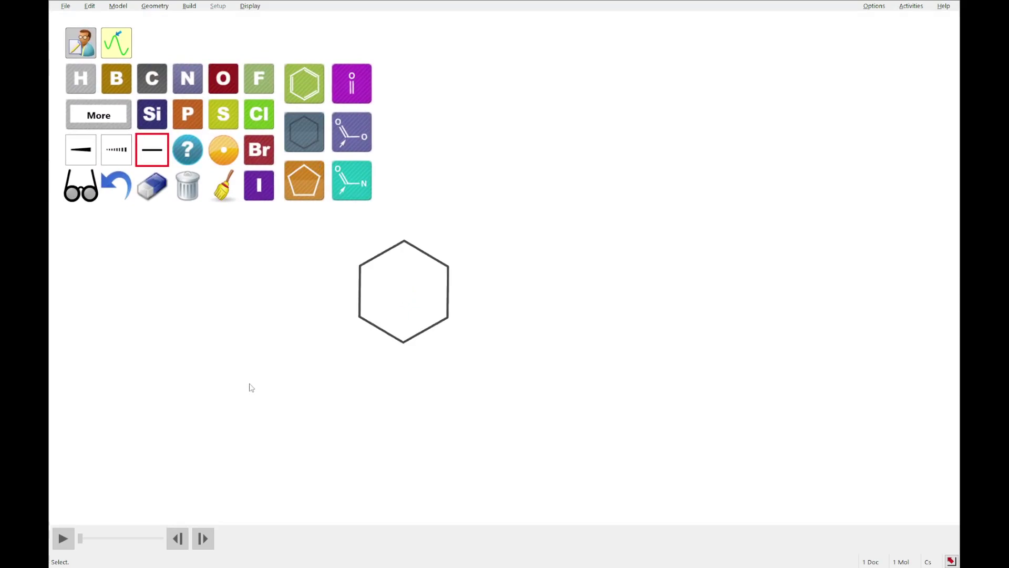
pyautogui.moveTo(251, 388); pyautogui.dragTo(240, 364)
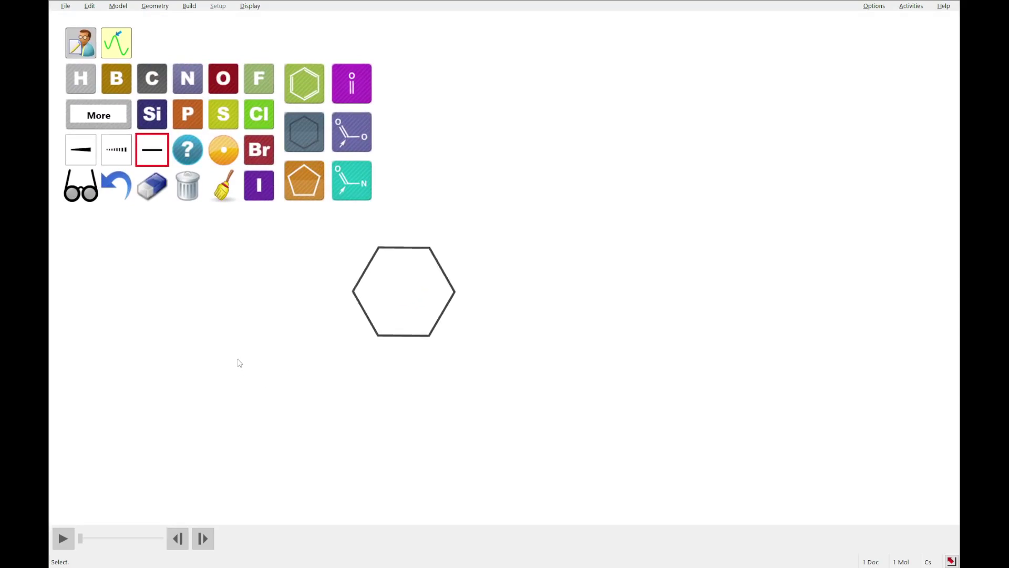
pyautogui.click(152, 80)
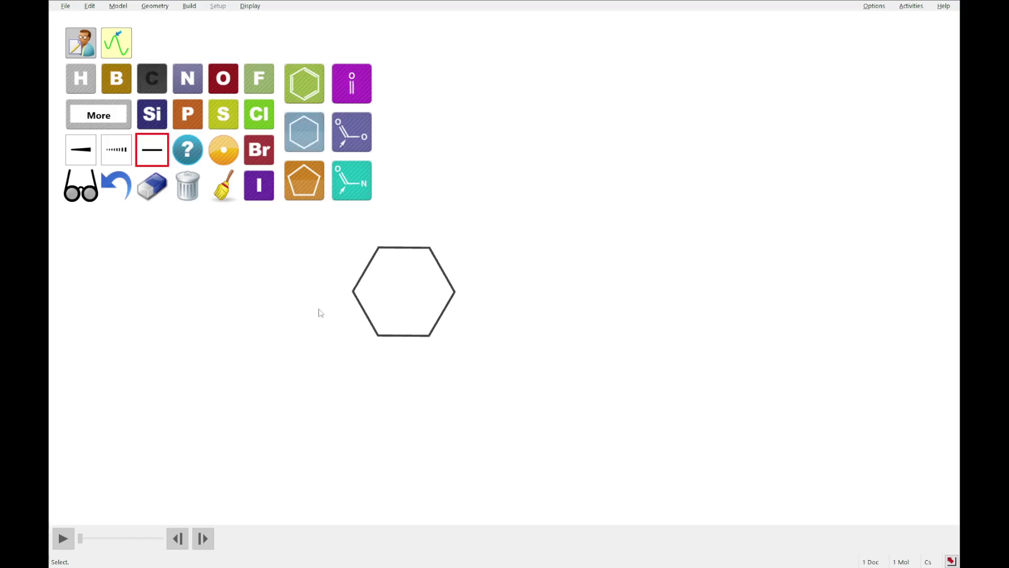
pyautogui.click(409, 336)
pyautogui.moveTo(431, 250); pyautogui.dragTo(472, 215)
# Attach a -CN group beside the methyl and mark that ring carbon as a radical centre
pyautogui.click(100, 113)
pyautogui.click(350, 171)
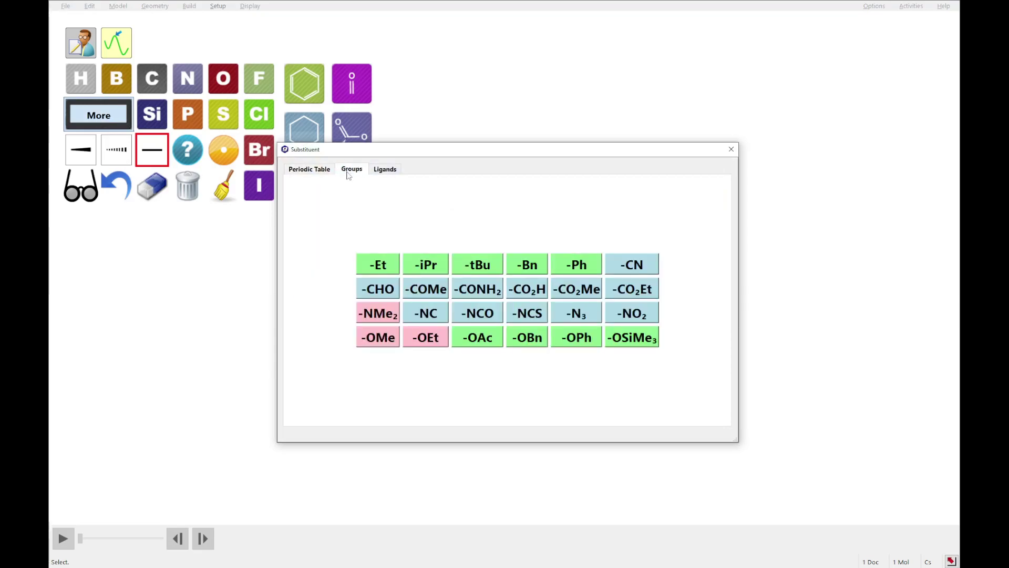
pyautogui.click(637, 267)
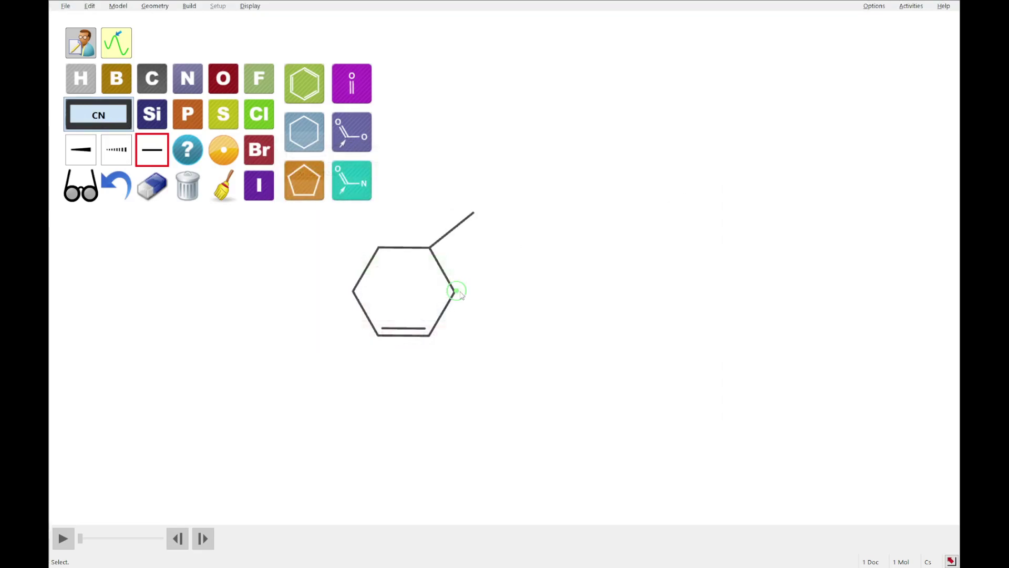
pyautogui.click(458, 291)
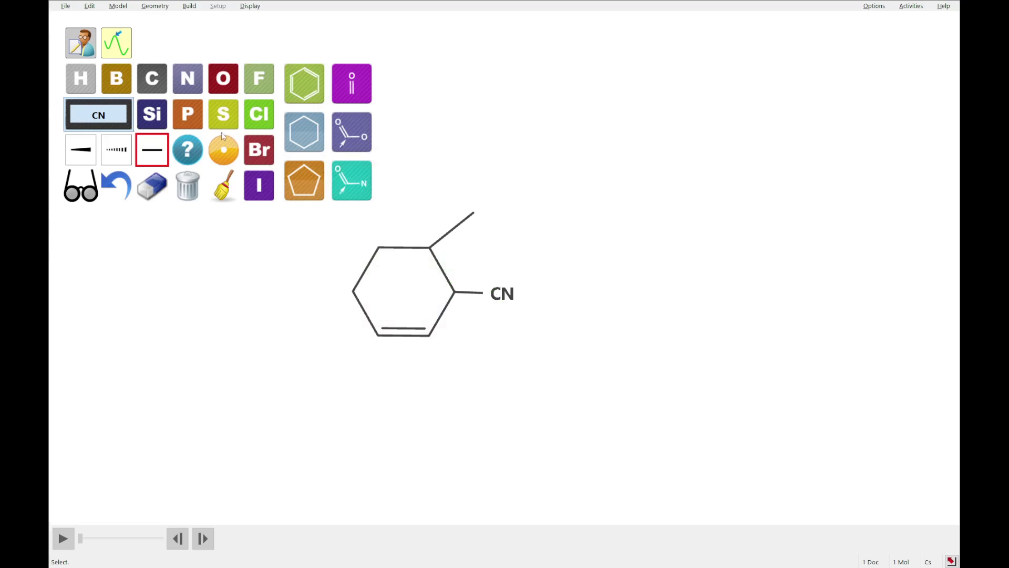
pyautogui.click(223, 151)
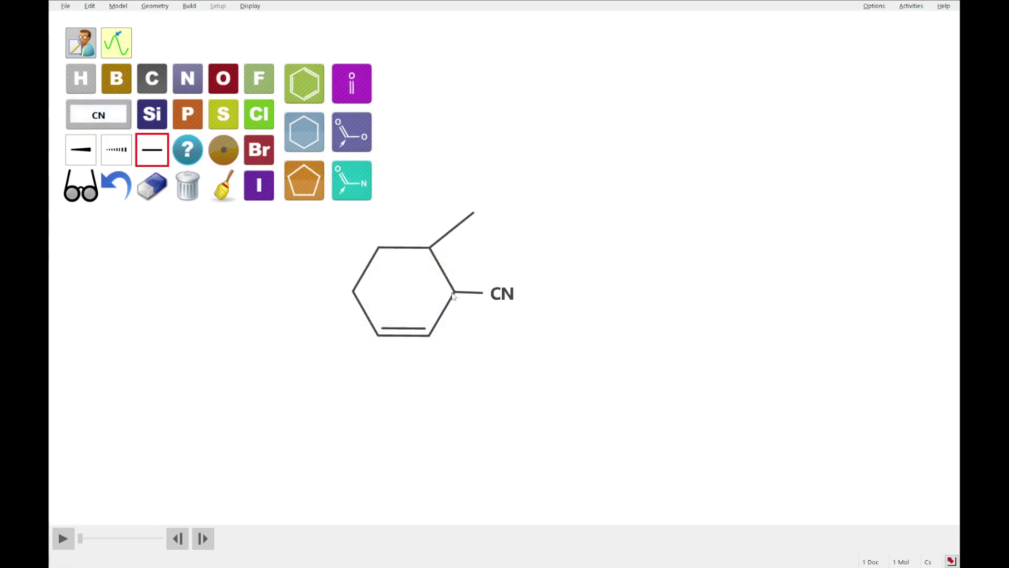
pyautogui.click(457, 296)
# Build the 3-D model and submit its ωB97X-D/6-31G* geometry job with 1 unpaired electron as Spartan.spartan
pyautogui.click(220, 198)
pyautogui.click(88, 192)
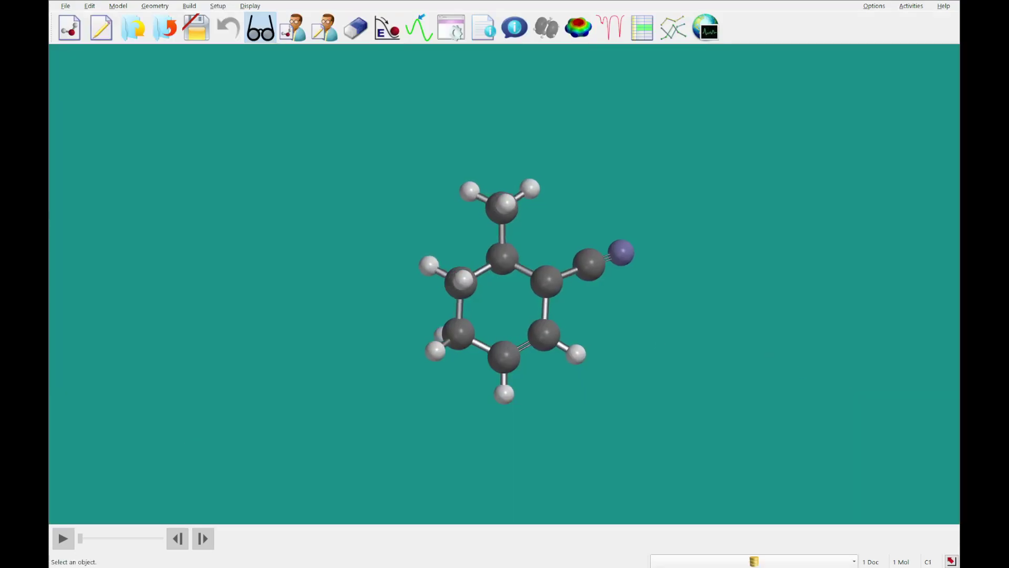
pyautogui.click(450, 36)
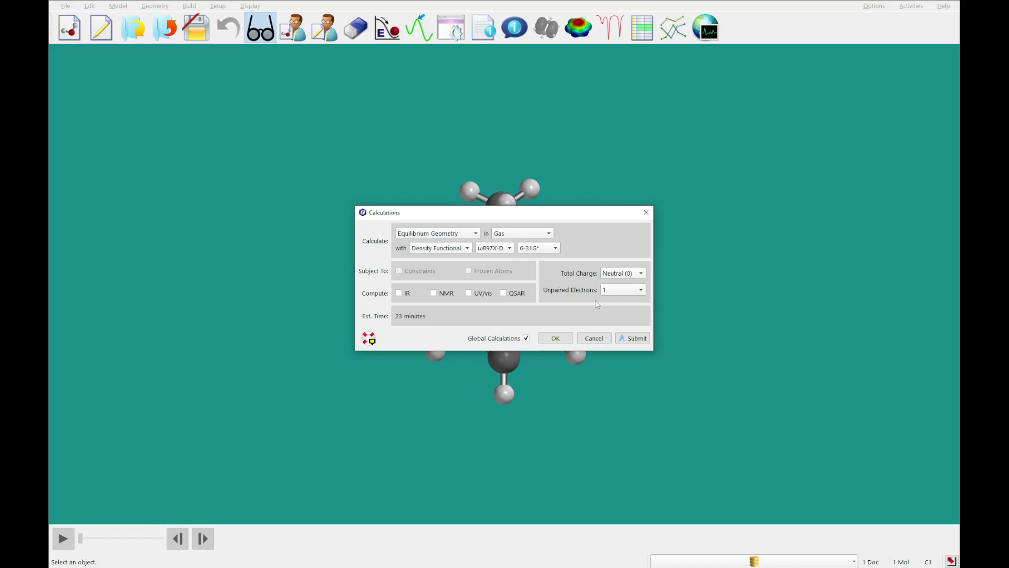
pyautogui.moveTo(526, 215); pyautogui.dragTo(732, 88)
pyautogui.click(847, 212)
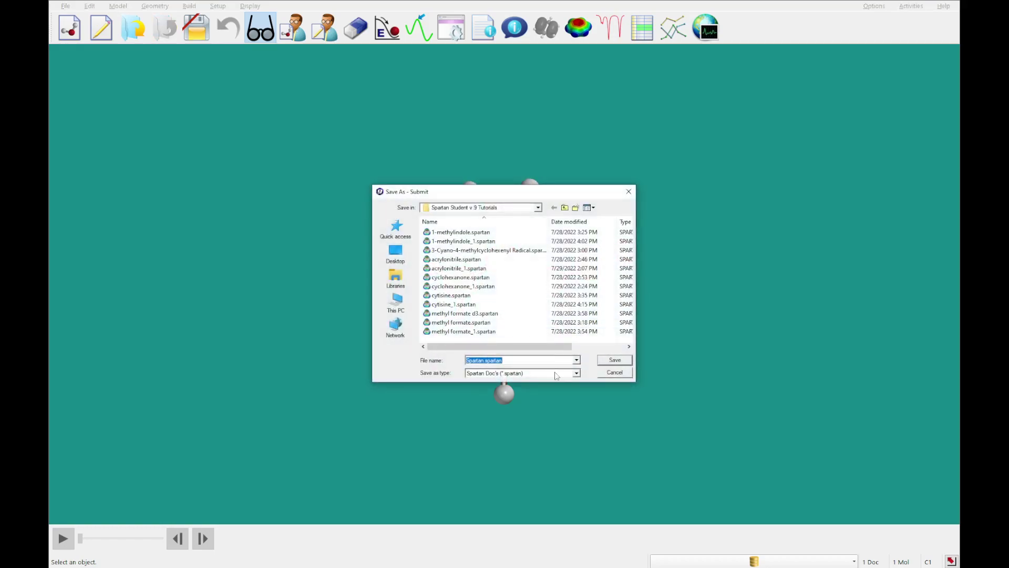
pyautogui.click(622, 361)
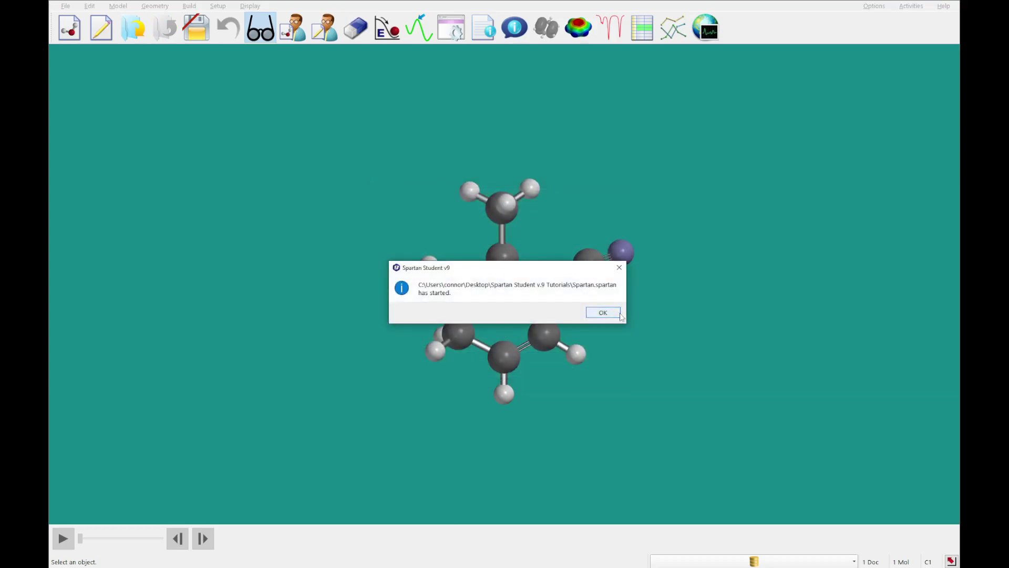
pyautogui.click(620, 313)
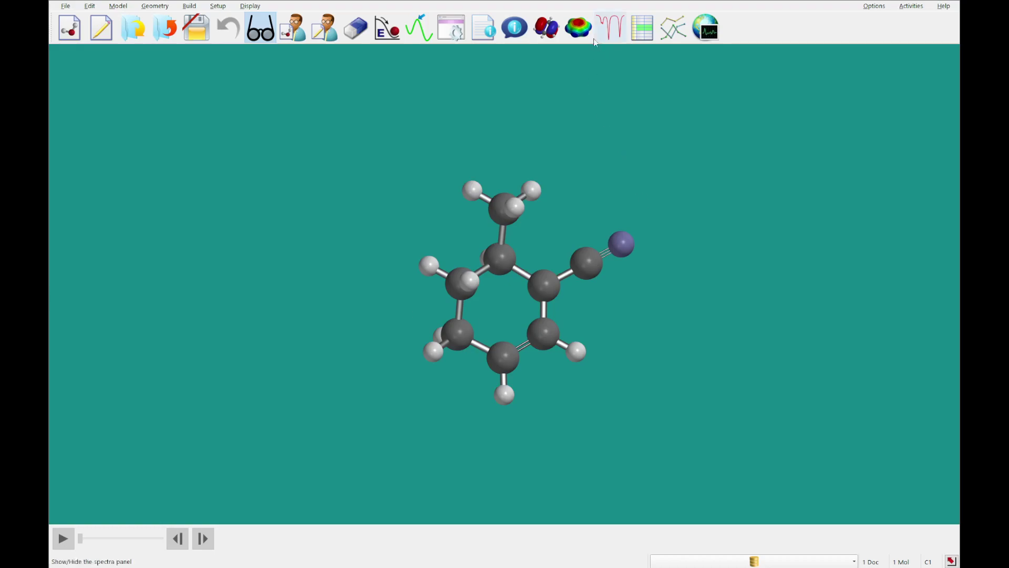
# Add spin density, spin density map and alpha HOMO surfaces for the radical
pyautogui.click(578, 26)
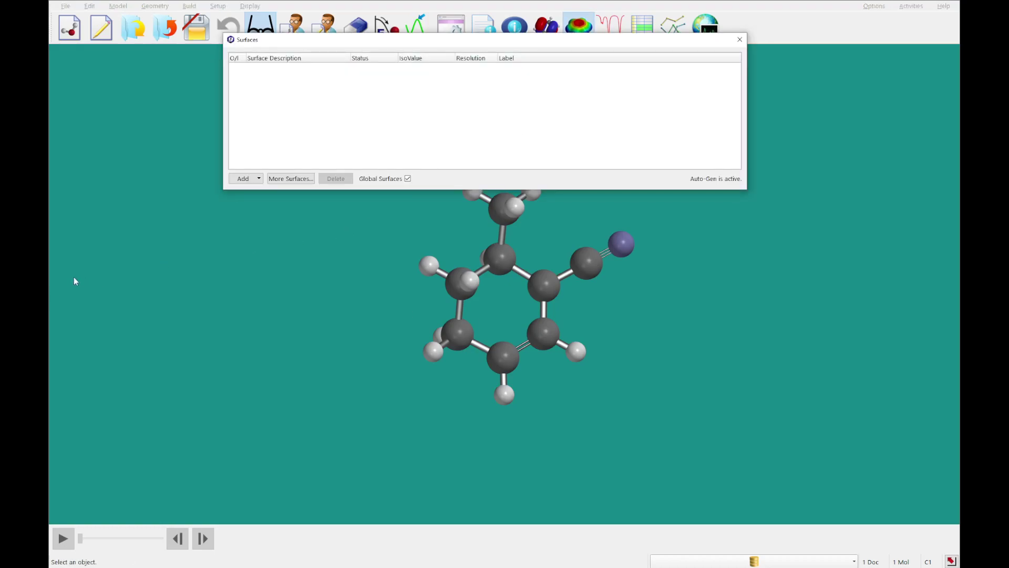
pyautogui.click(247, 178)
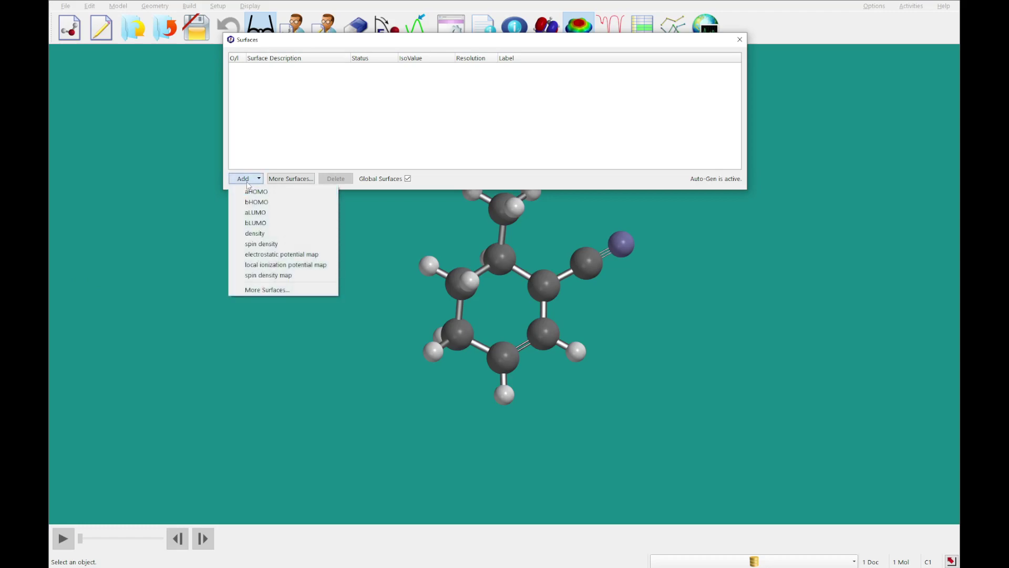
pyautogui.click(270, 245)
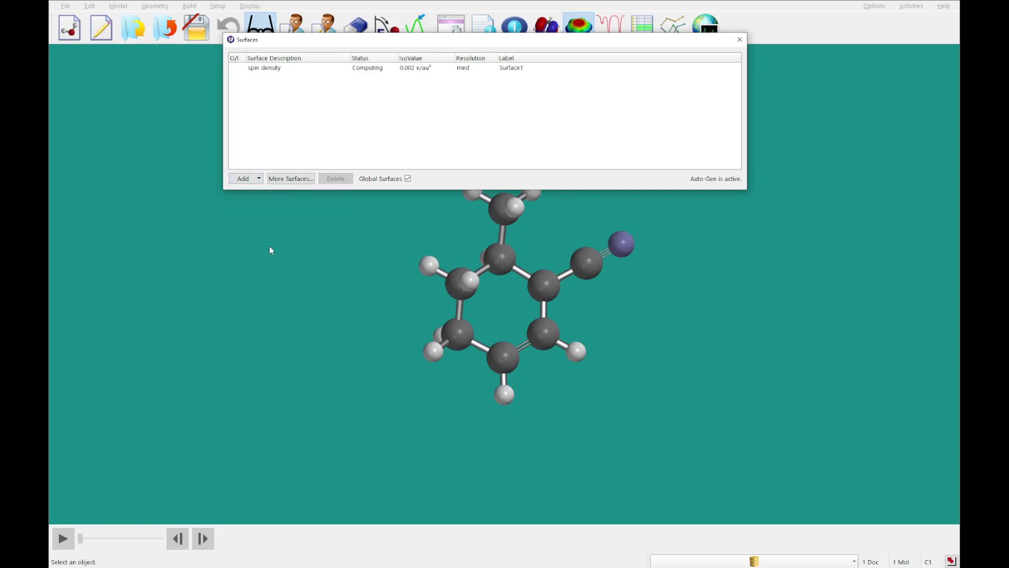
pyautogui.click(250, 180)
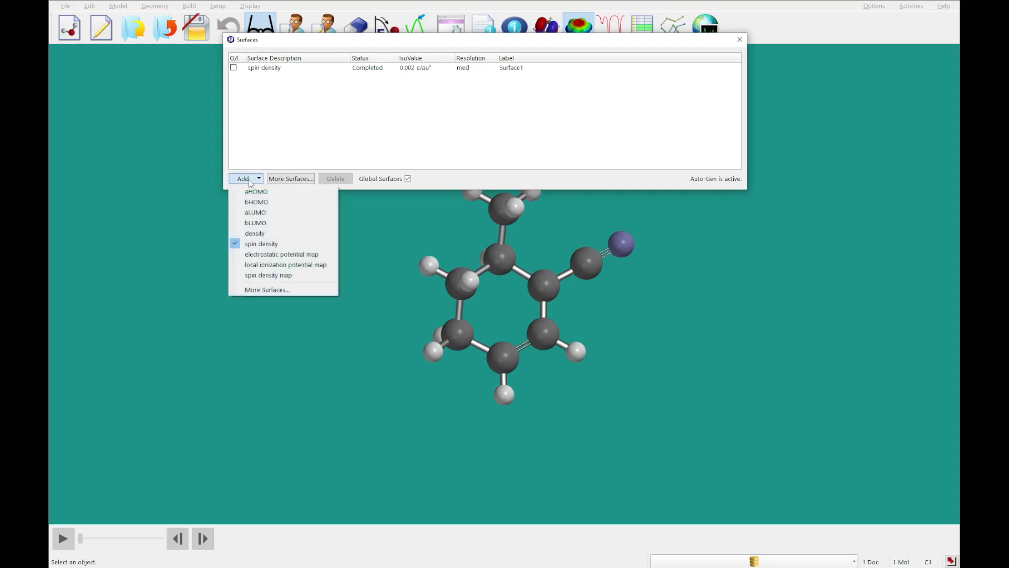
pyautogui.click(265, 275)
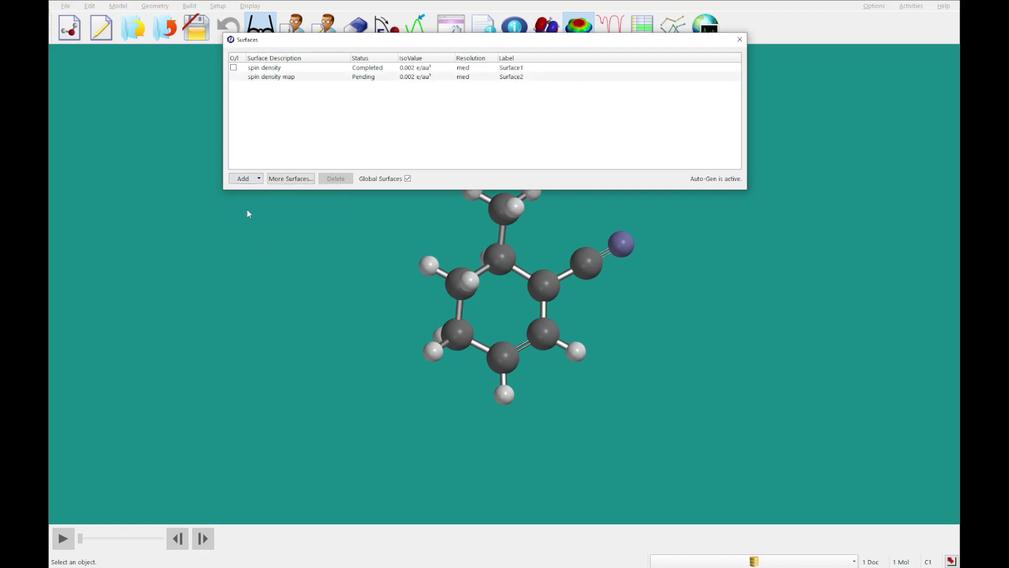
pyautogui.click(243, 180)
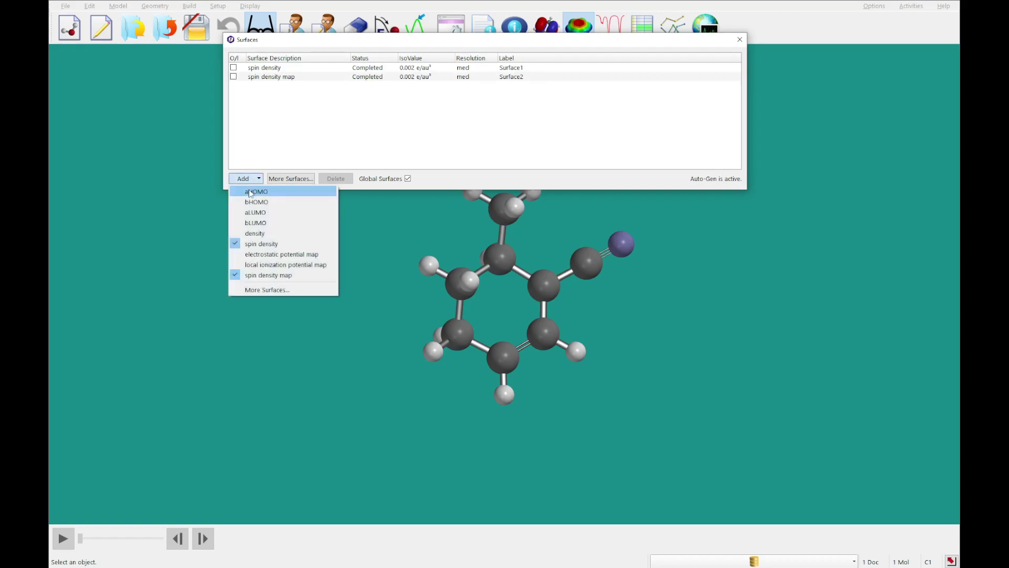
pyautogui.click(251, 192)
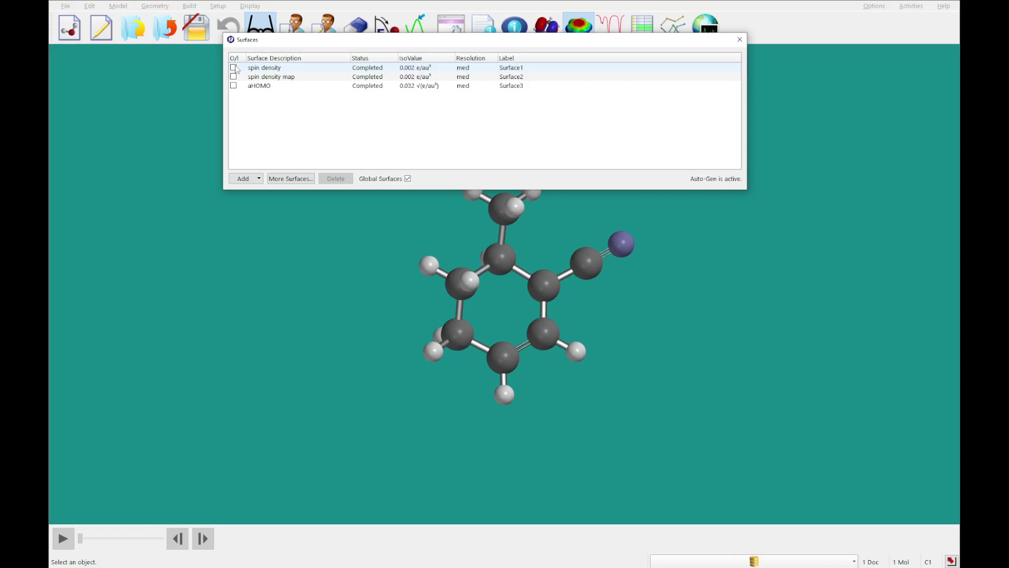
# Preview the plain spin density surface, then swap it for the colour-coded spin density map
pyautogui.click(233, 68)
pyautogui.moveTo(672, 399); pyautogui.dragTo(661, 322)
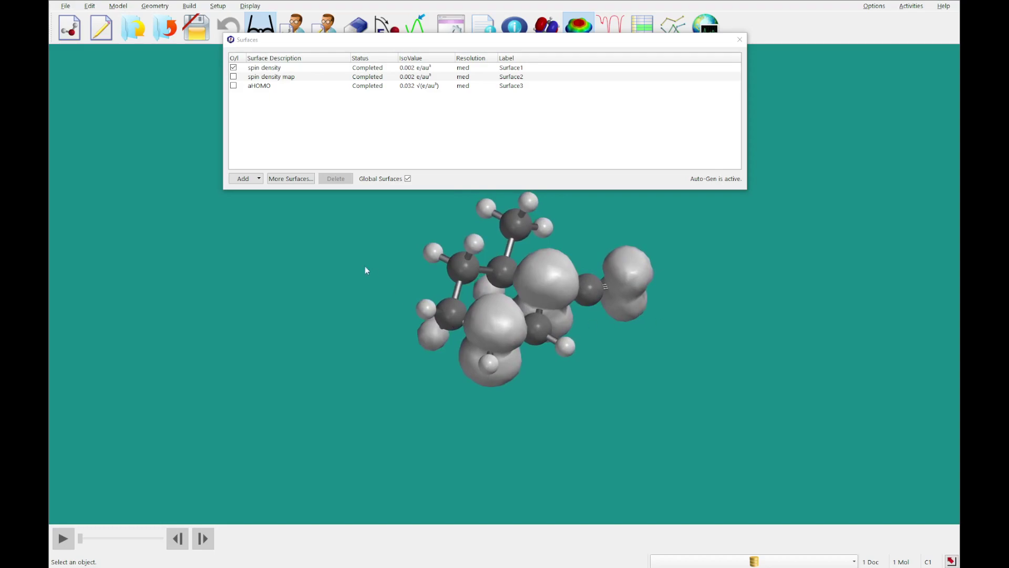
pyautogui.click(233, 67)
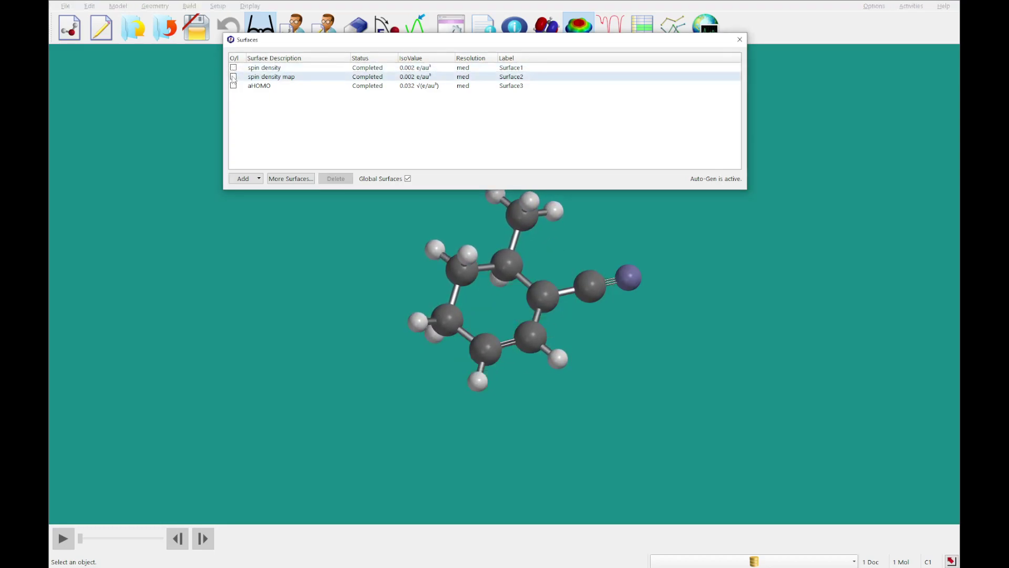
pyautogui.click(233, 77)
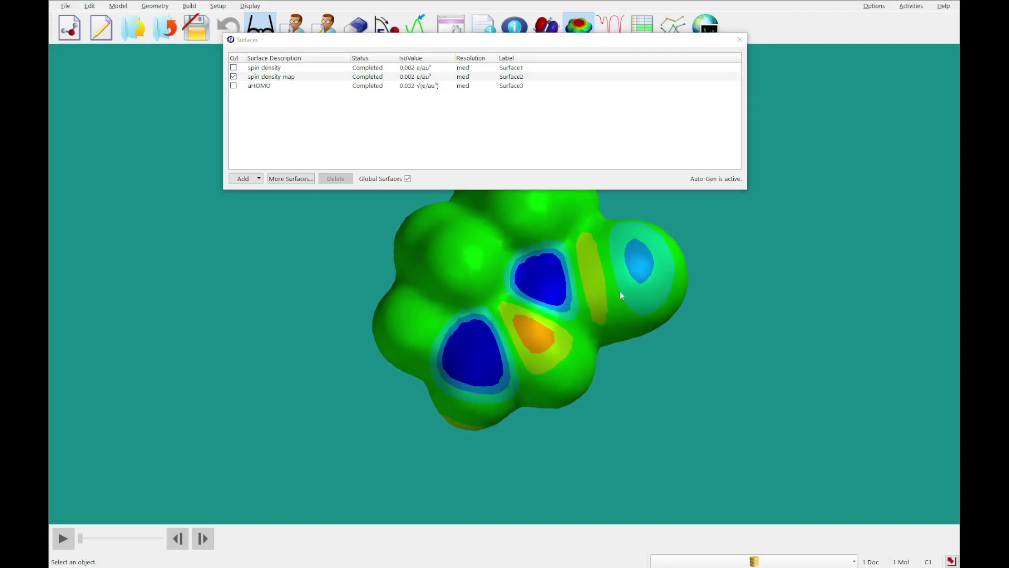
# Reset the spin density map's colour range to its actual min/max, then hide the map
pyautogui.rightClick(560, 316)
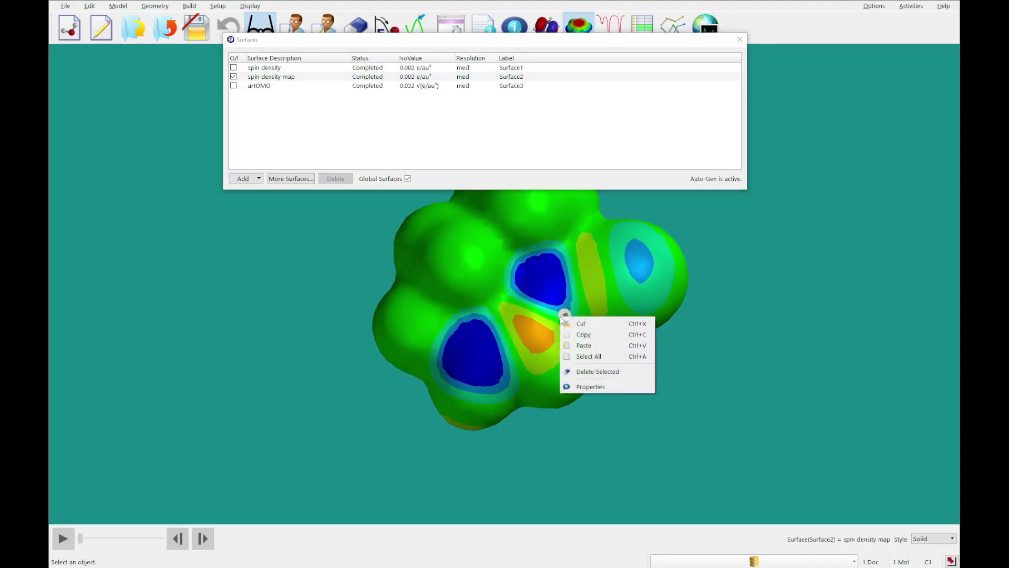
pyautogui.click(588, 390)
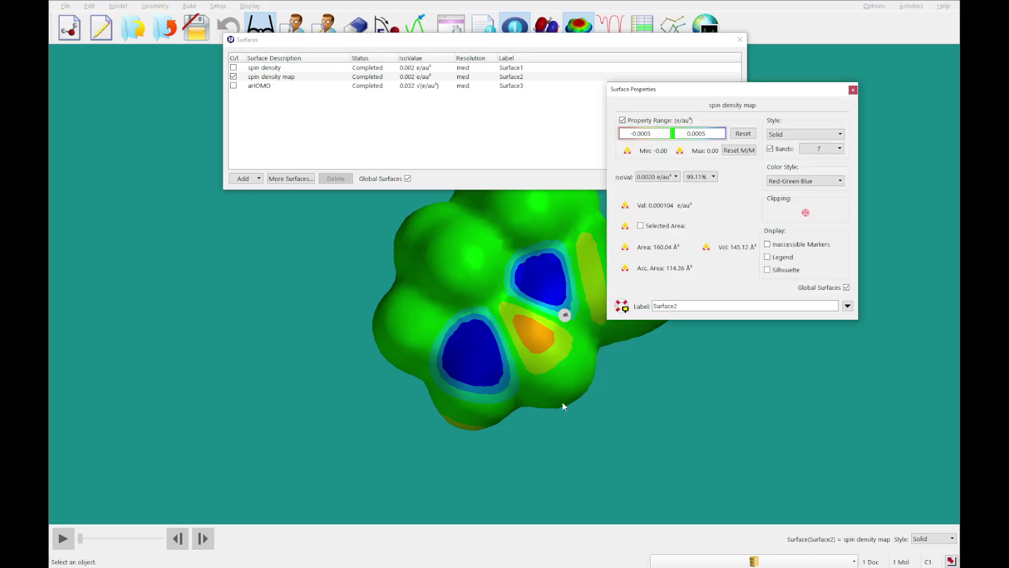
pyautogui.click(744, 151)
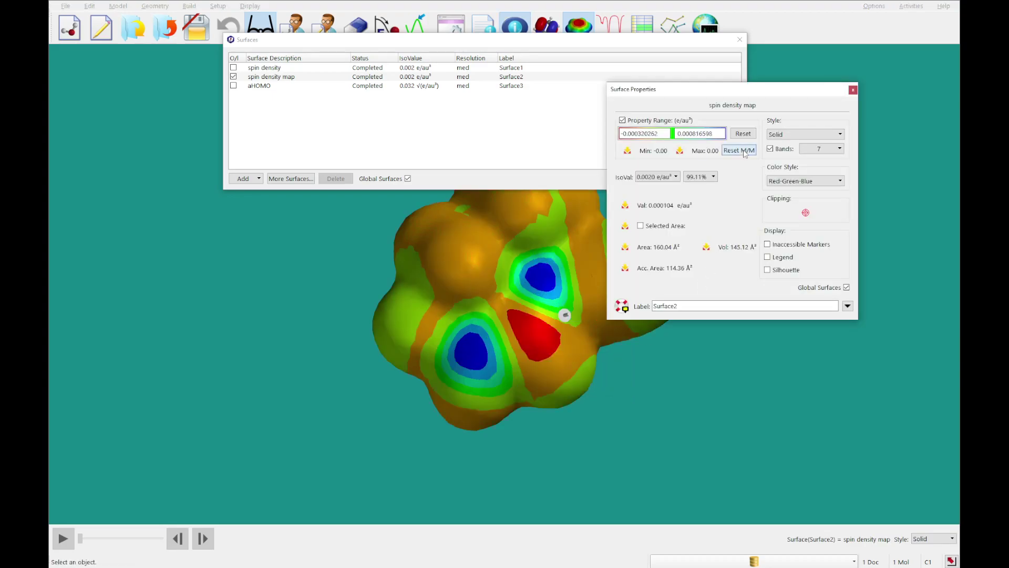
pyautogui.click(853, 90)
pyautogui.moveTo(800, 310)
pyautogui.mouseDown()
pyautogui.moveTo(654, 354)
pyautogui.moveTo(788, 322)
pyautogui.mouseUp()
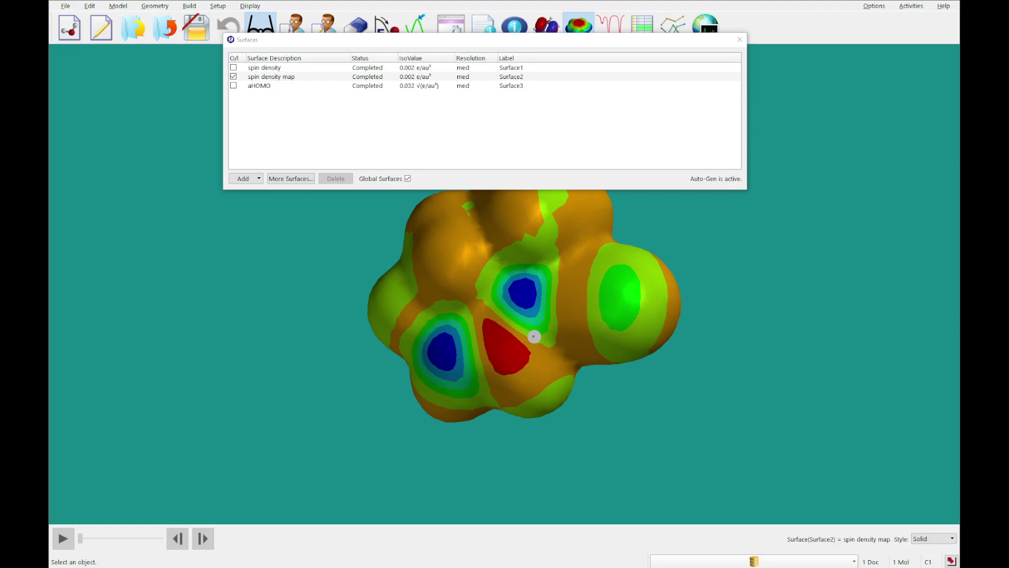
pyautogui.click(234, 76)
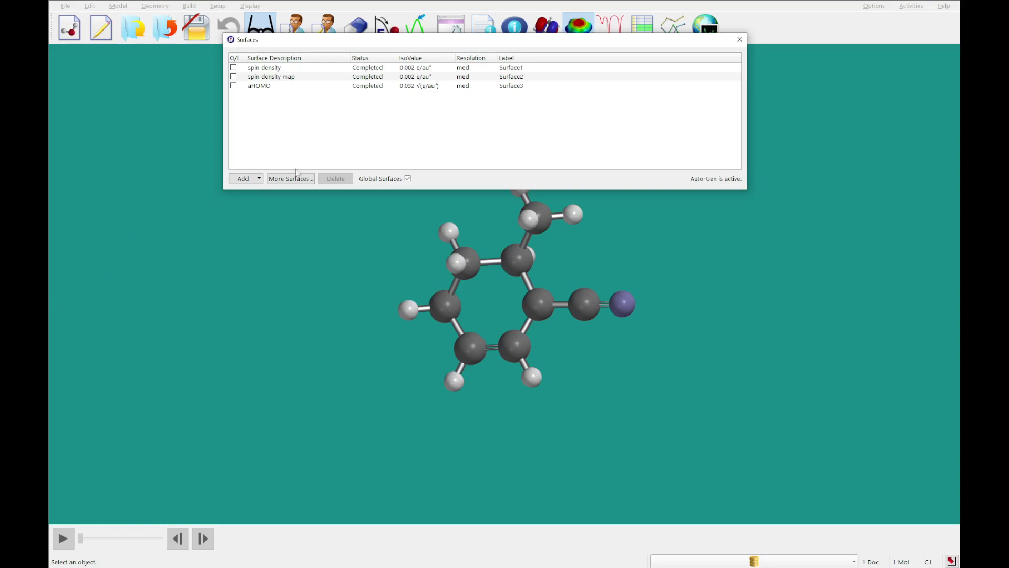
# Display the alpha HOMO surface, inspect it, and hide it again
pyautogui.click(234, 85)
pyautogui.moveTo(617, 369)
pyautogui.mouseDown()
pyautogui.moveTo(626, 373)
pyautogui.moveTo(636, 348)
pyautogui.moveTo(629, 332)
pyautogui.moveTo(645, 367)
pyautogui.moveTo(639, 357)
pyautogui.moveTo(611, 371)
pyautogui.moveTo(631, 370)
pyautogui.mouseUp()
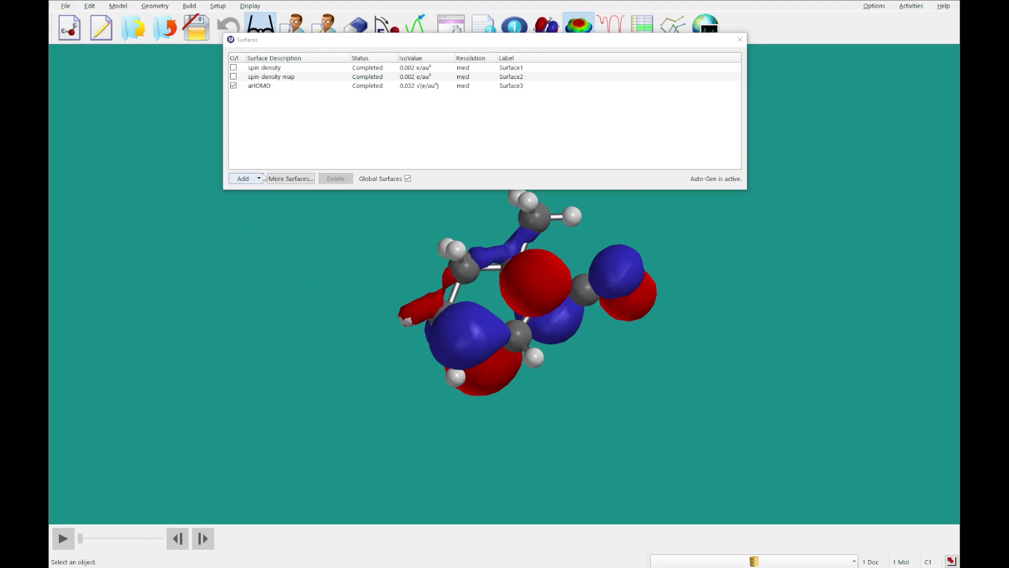
pyautogui.click(233, 85)
# Show the spin density surface and open its Surface Properties
pyautogui.click(233, 67)
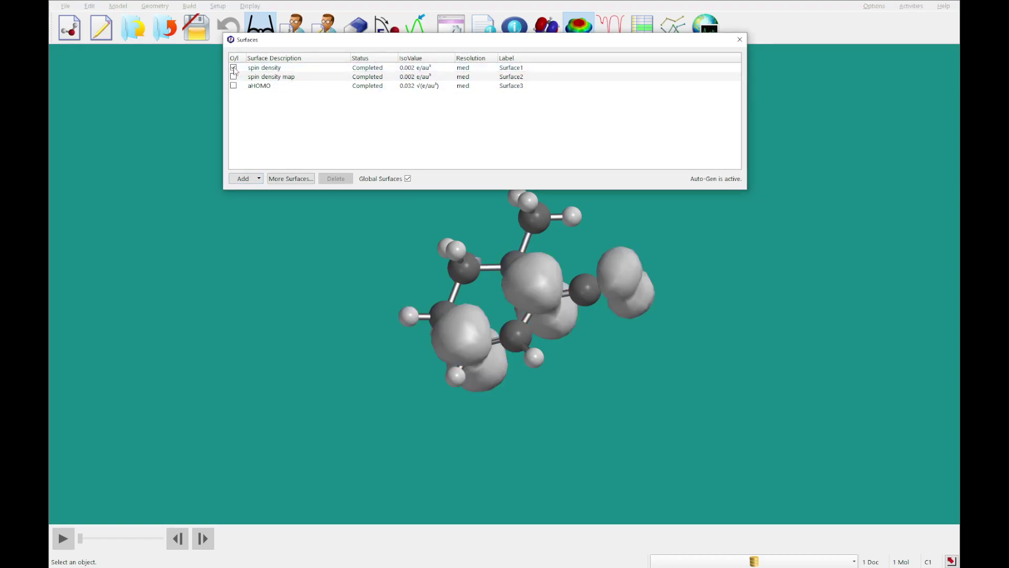
pyautogui.rightClick(541, 282)
pyautogui.click(564, 358)
pyautogui.rightClick(544, 282)
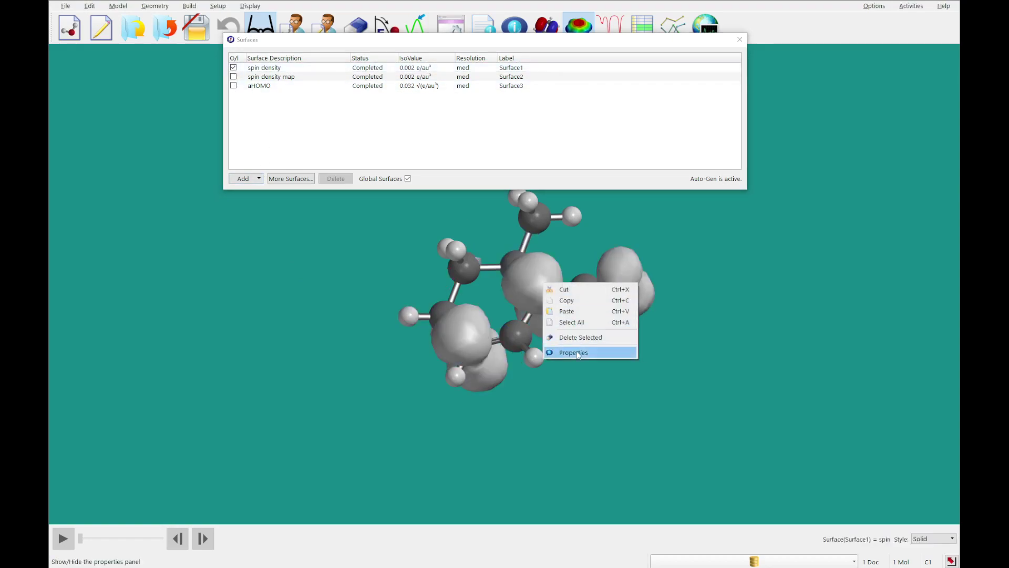
pyautogui.click(576, 350)
pyautogui.moveTo(515, 381); pyautogui.dragTo(457, 404, button='right')
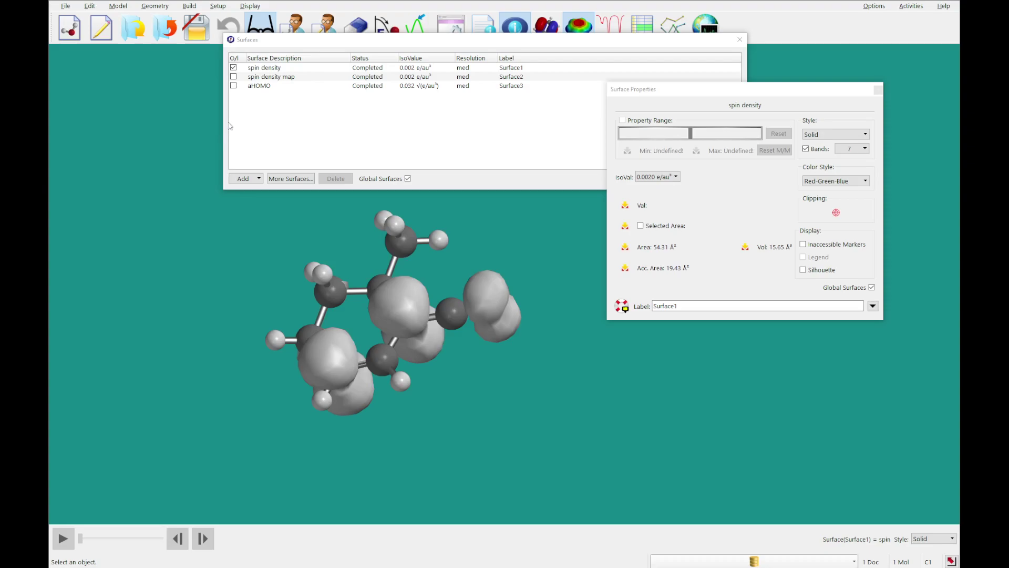
# Swap to the spin density map, ranging -0.000320262 to 0.000816598, and open its properties
pyautogui.click(233, 68)
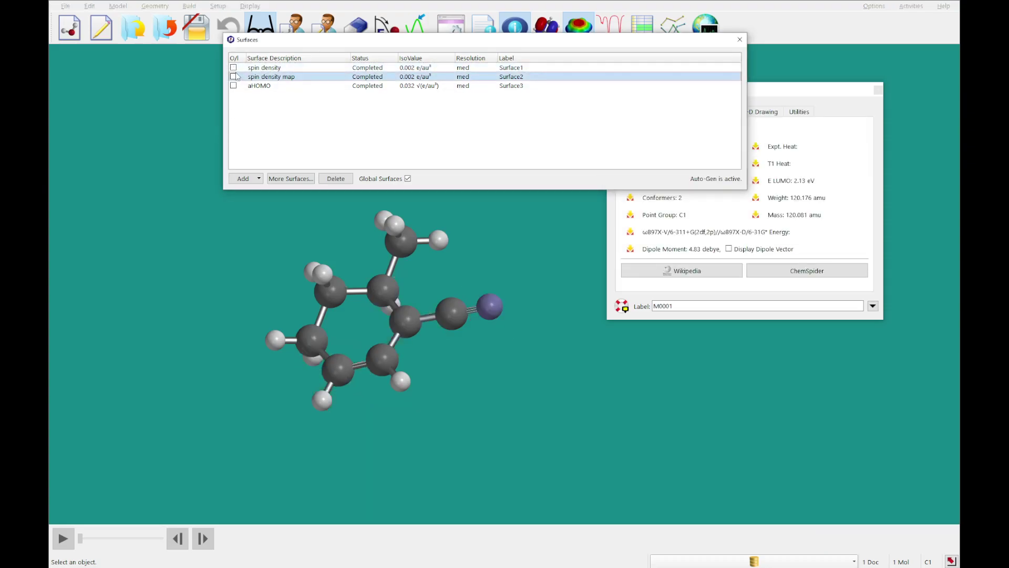
pyautogui.click(234, 76)
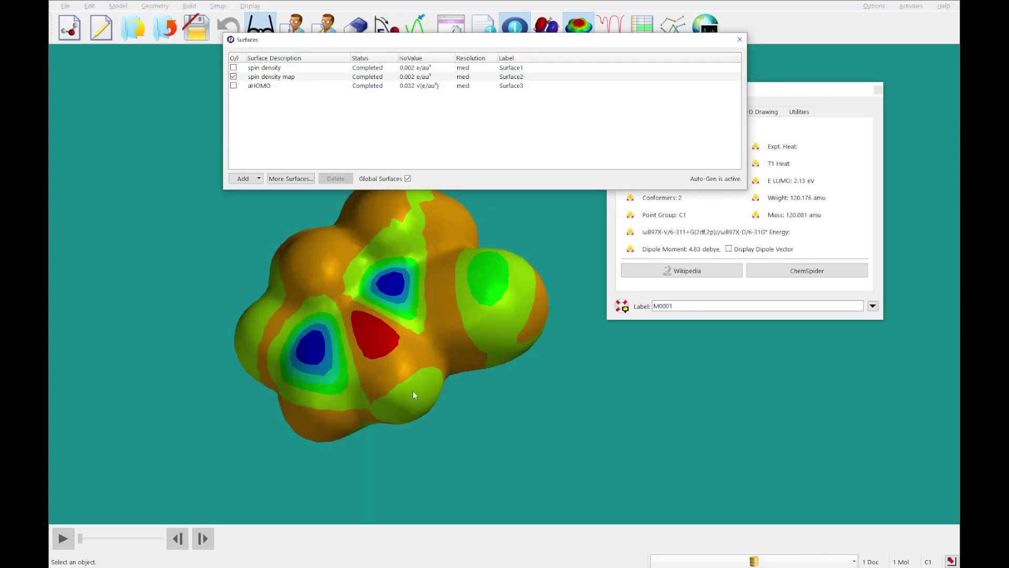
pyautogui.click(458, 326)
pyautogui.moveTo(830, 103); pyautogui.dragTo(864, 104)
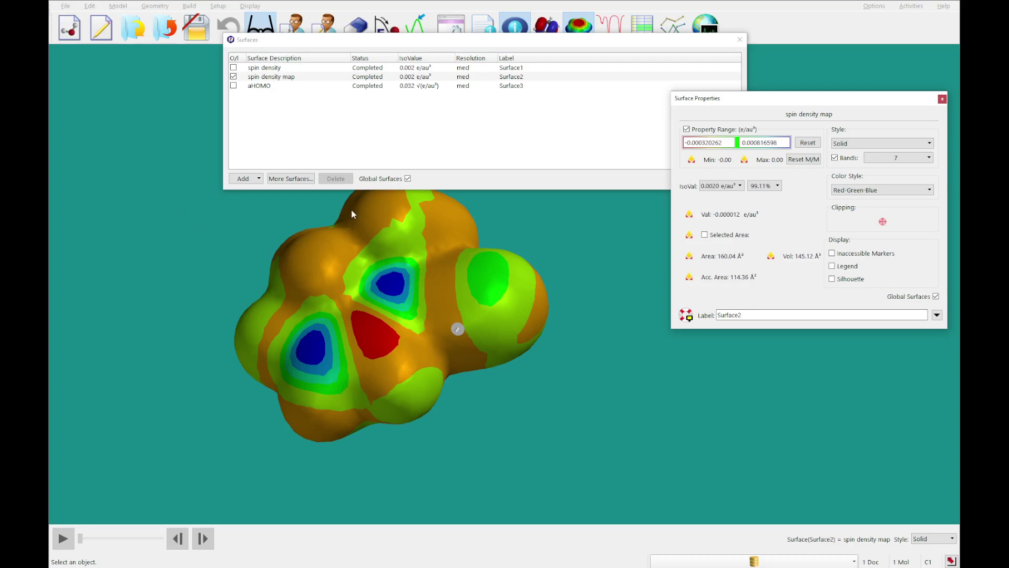
# Create a Slice surface of the alpha HOMO, listed as Surface4
pyautogui.click(308, 182)
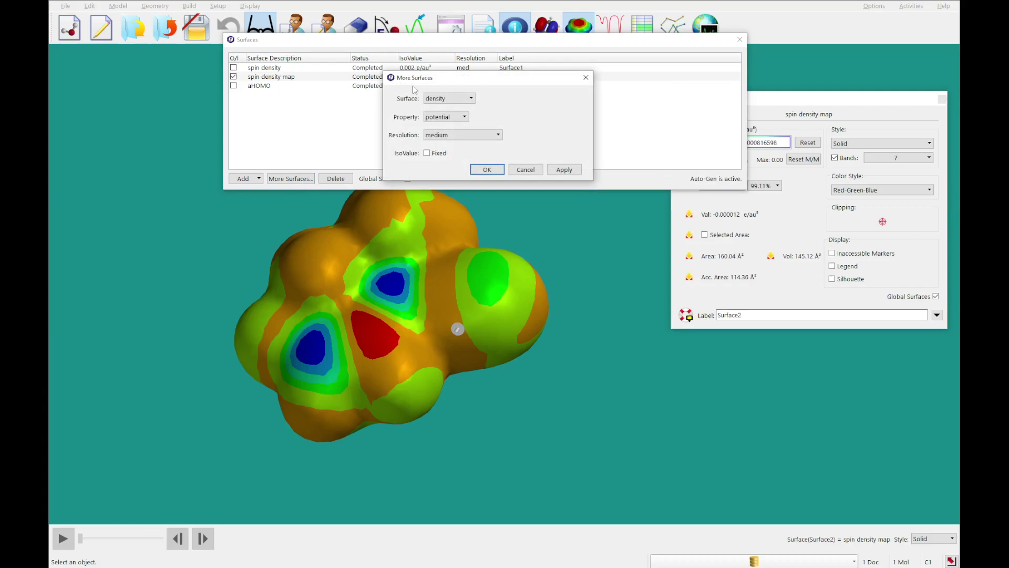
pyautogui.click(439, 99)
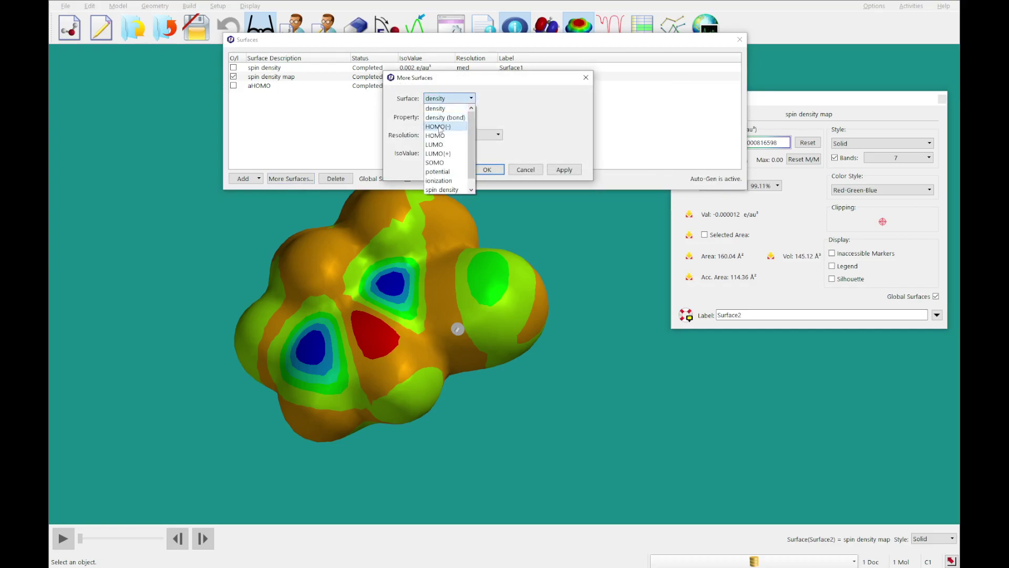
pyautogui.click(435, 189)
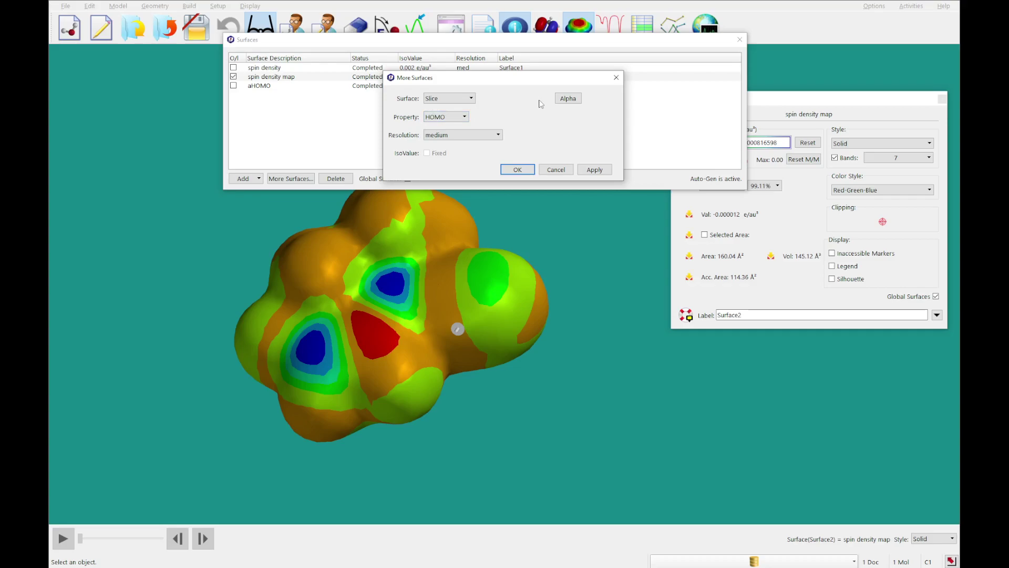
pyautogui.click(518, 170)
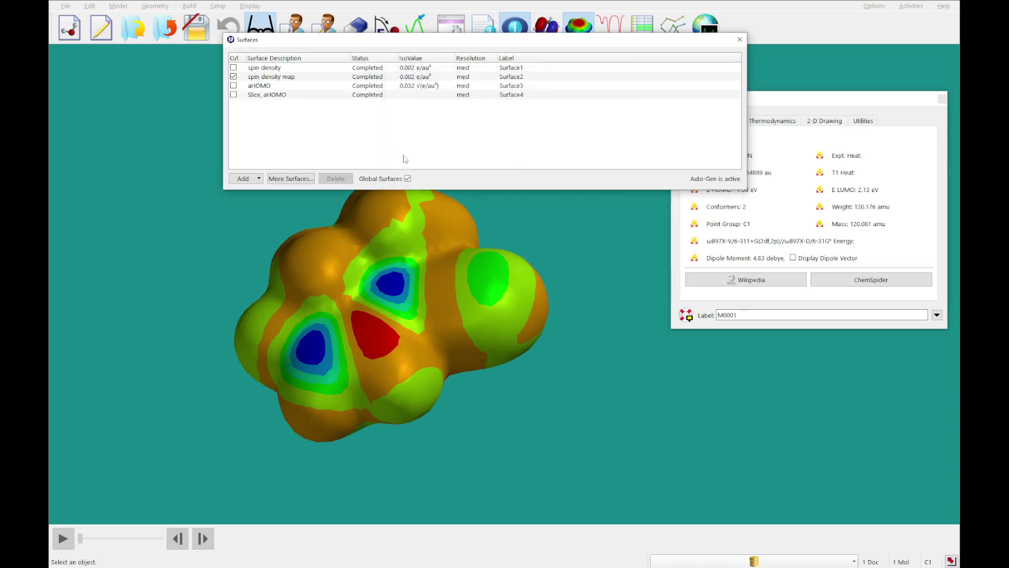
# Show the Slice, aHOMO plane and rotate to view it, briefly toggling the aHOMO orbital
pyautogui.click(233, 95)
pyautogui.moveTo(505, 333); pyautogui.dragTo(427, 266)
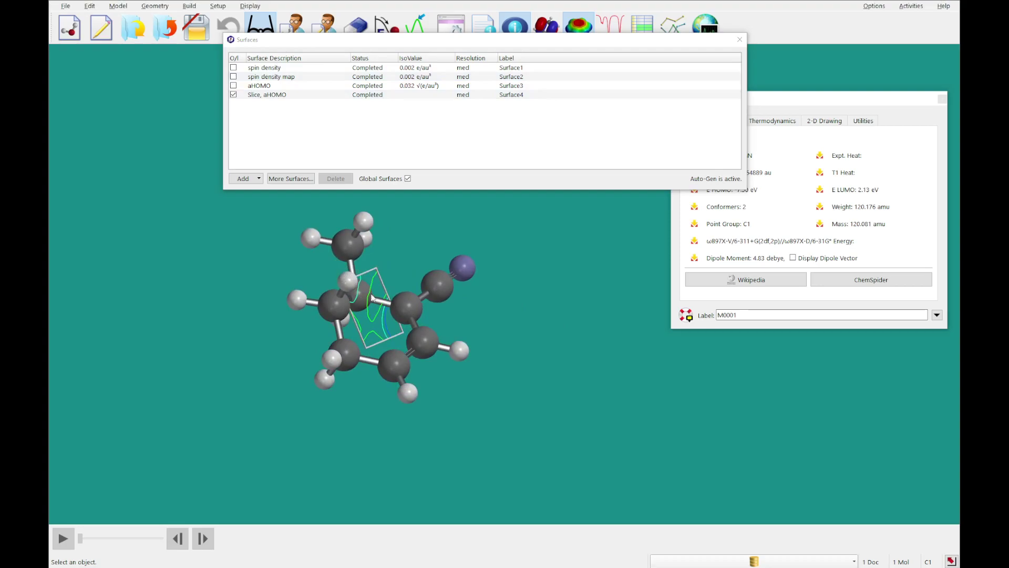
pyautogui.moveTo(646, 408); pyautogui.dragTo(366, 205)
pyautogui.click(233, 86)
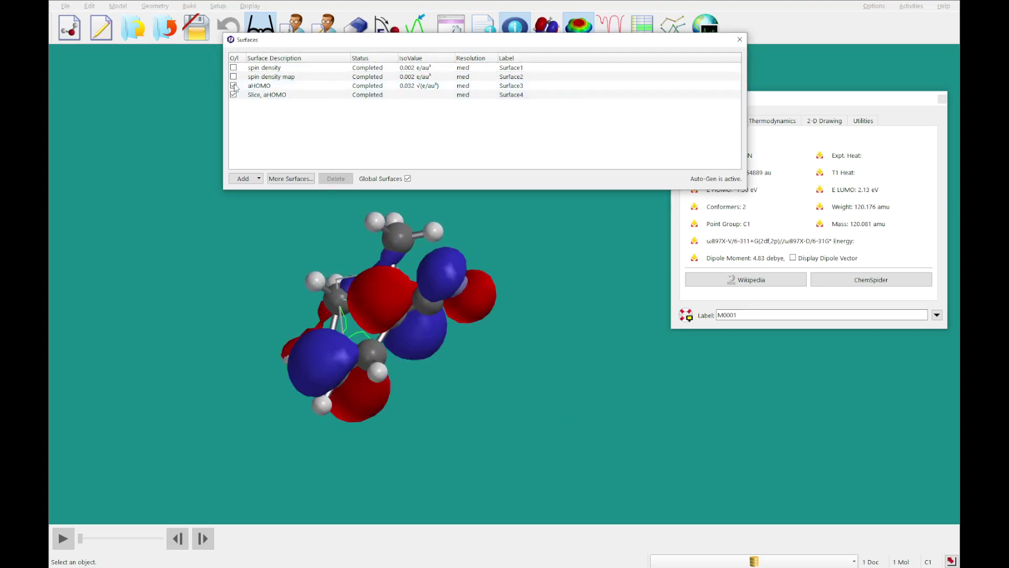
pyautogui.click(233, 85)
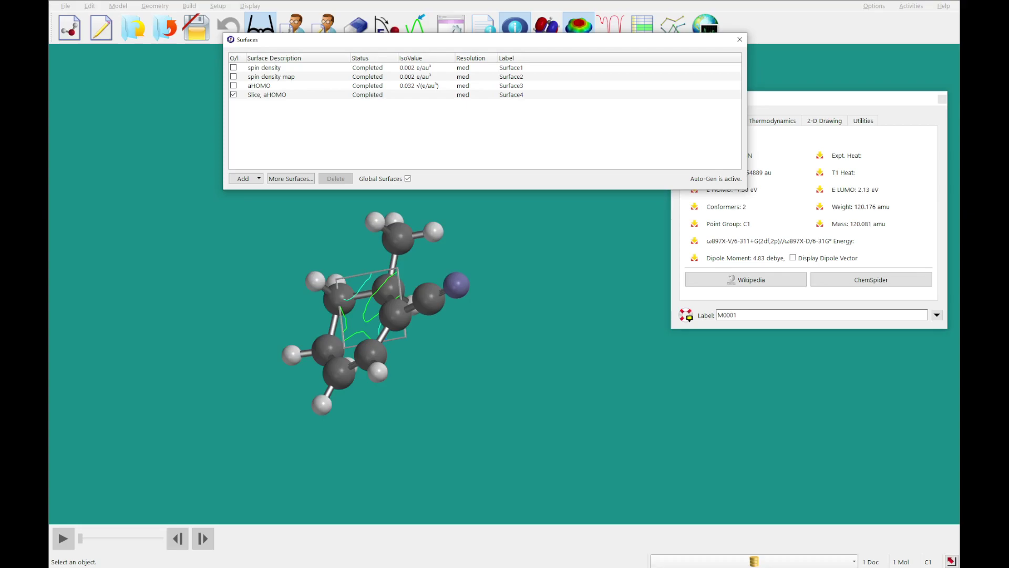
# Select the 5-contour slice plane and drag it through the ring, probing a value of -0.034367
pyautogui.click(338, 292)
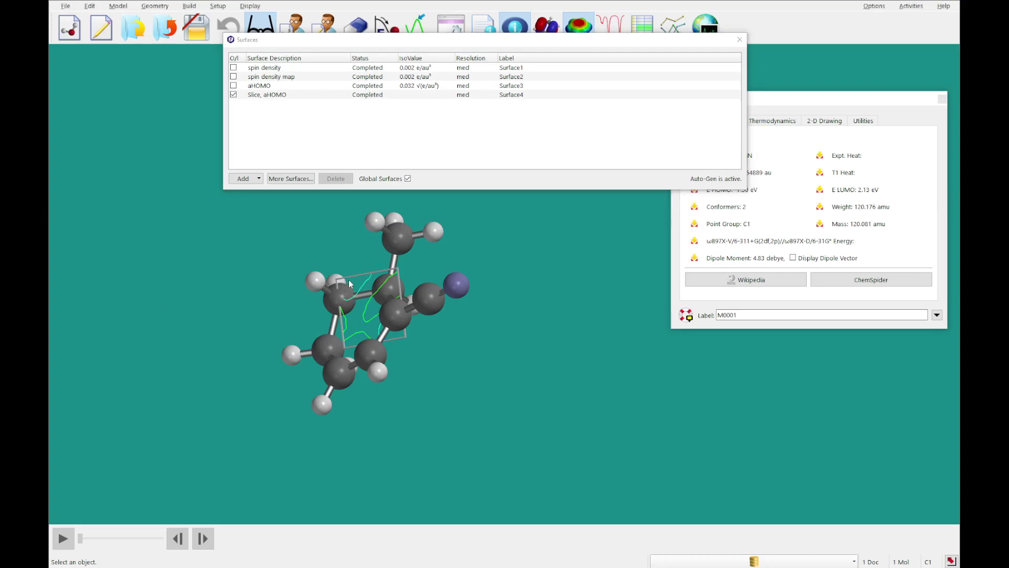
pyautogui.moveTo(357, 289)
pyautogui.mouseDown()
pyautogui.moveTo(398, 287)
pyautogui.moveTo(604, 368)
pyautogui.moveTo(563, 309)
pyautogui.moveTo(563, 248)
pyautogui.moveTo(541, 307)
pyautogui.moveTo(564, 357)
pyautogui.moveTo(662, 340)
pyautogui.moveTo(577, 349)
pyautogui.moveTo(645, 315)
pyautogui.moveTo(623, 307)
pyautogui.moveTo(602, 342)
pyautogui.moveTo(485, 369)
pyautogui.moveTo(518, 355)
pyautogui.moveTo(506, 355)
pyautogui.mouseUp()
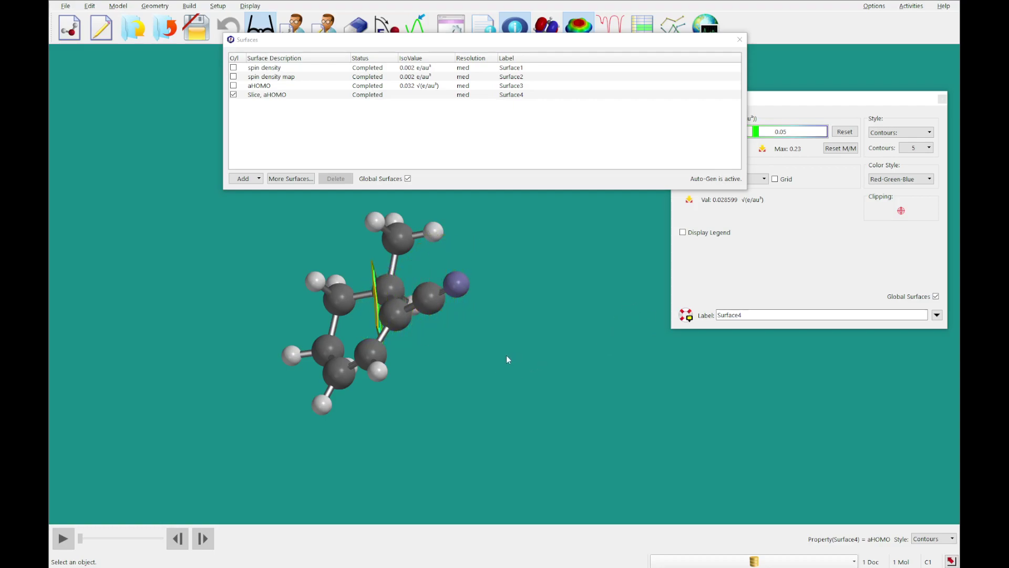
pyautogui.moveTo(506, 355); pyautogui.dragTo(558, 338, button='right')
pyautogui.moveTo(558, 341); pyautogui.dragTo(540, 366)
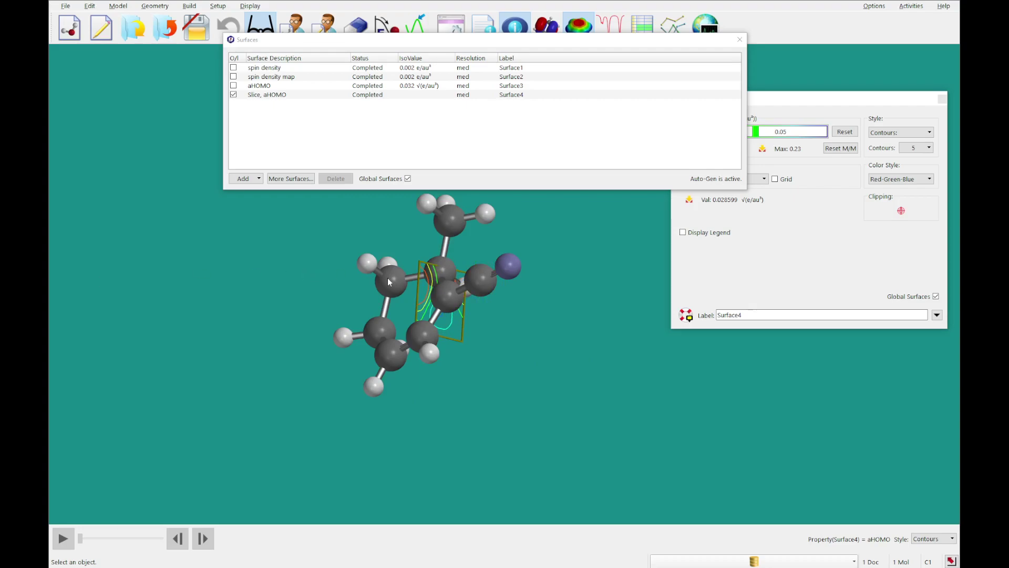
# Change the alpha HOMO slice frame to Sphere, then to Cylinder
pyautogui.rightClick(420, 263)
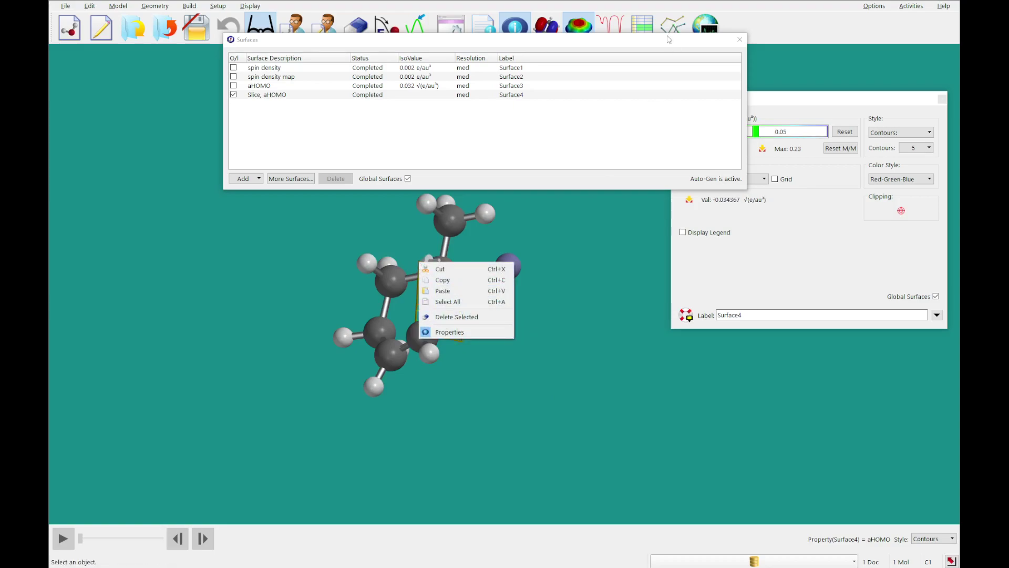
pyautogui.click(603, 40)
pyautogui.moveTo(571, 48); pyautogui.dragTo(388, 63)
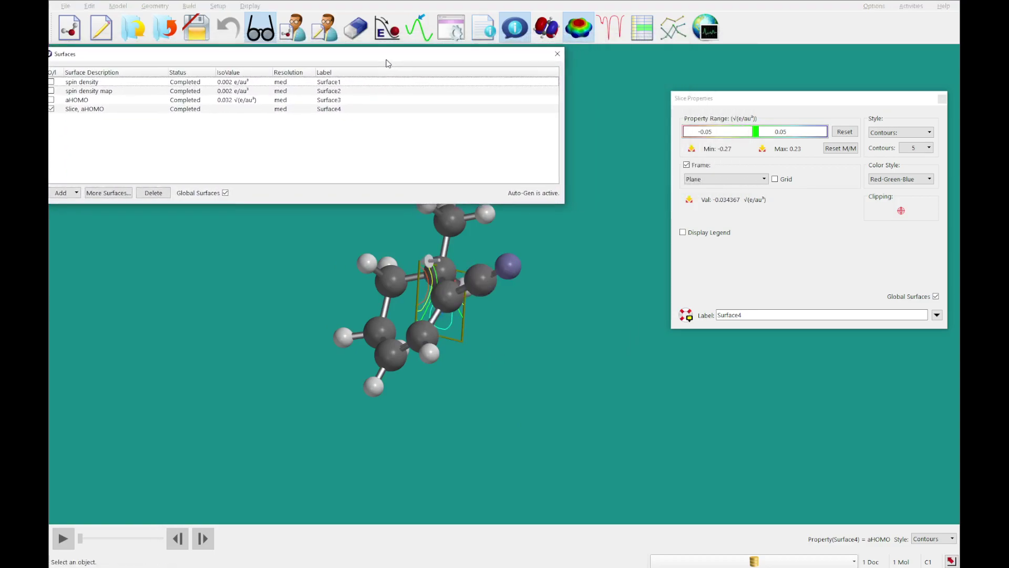
pyautogui.click(734, 179)
pyautogui.click(728, 198)
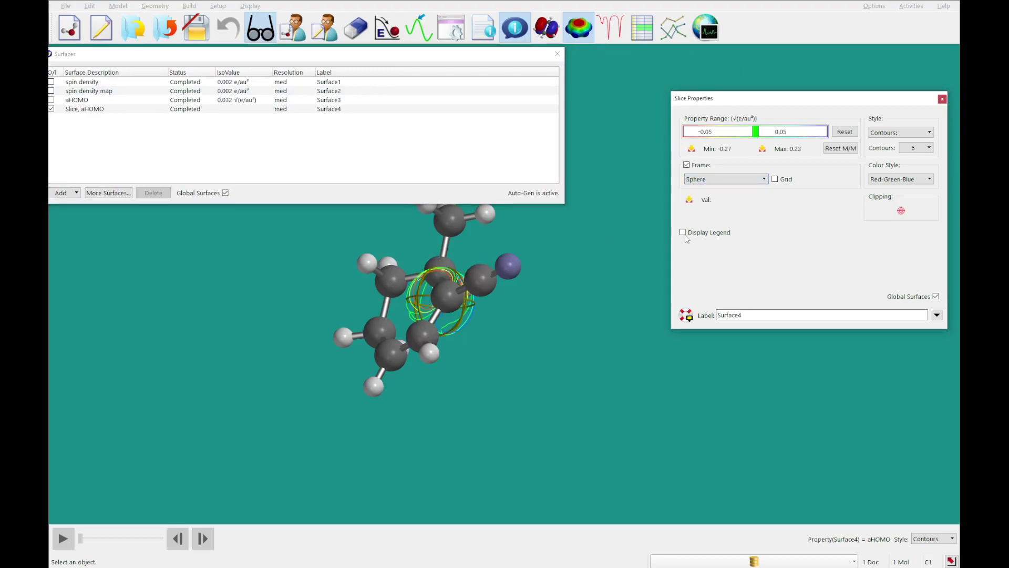
pyautogui.click(721, 180)
pyautogui.click(716, 206)
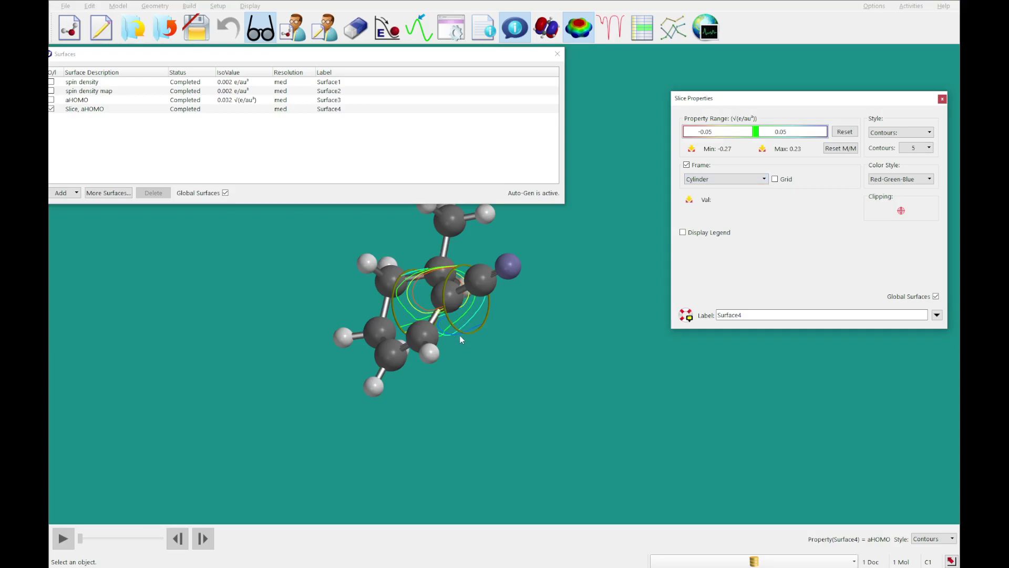
# Rotate the cylindrical slice and enlarge it so its contour rings surround the radical
pyautogui.moveTo(457, 337)
pyautogui.mouseDown()
pyautogui.moveTo(514, 327)
pyautogui.moveTo(452, 335)
pyautogui.moveTo(488, 310)
pyautogui.moveTo(481, 304)
pyautogui.moveTo(467, 323)
pyautogui.mouseUp()
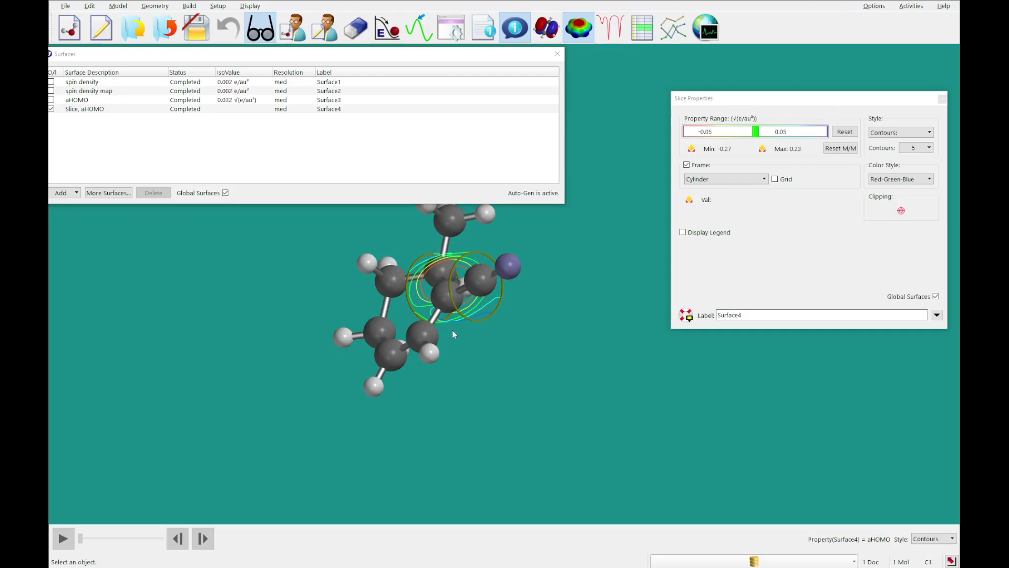
pyautogui.moveTo(402, 359); pyautogui.dragTo(486, 243)
pyautogui.moveTo(480, 409); pyautogui.dragTo(496, 404, button='right')
pyautogui.moveTo(496, 405); pyautogui.dragTo(473, 415)
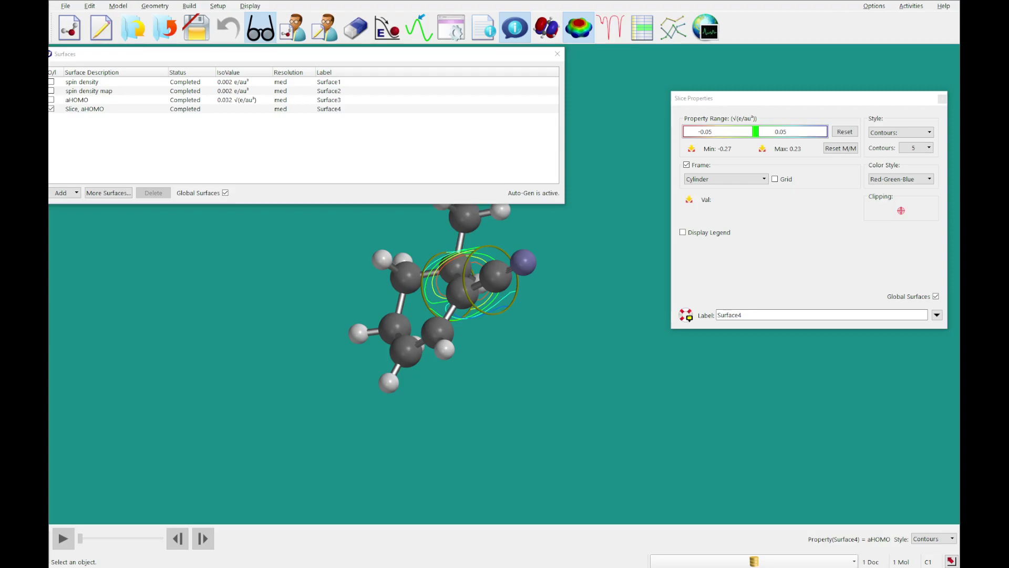
pyautogui.scroll(10, 479, 308)
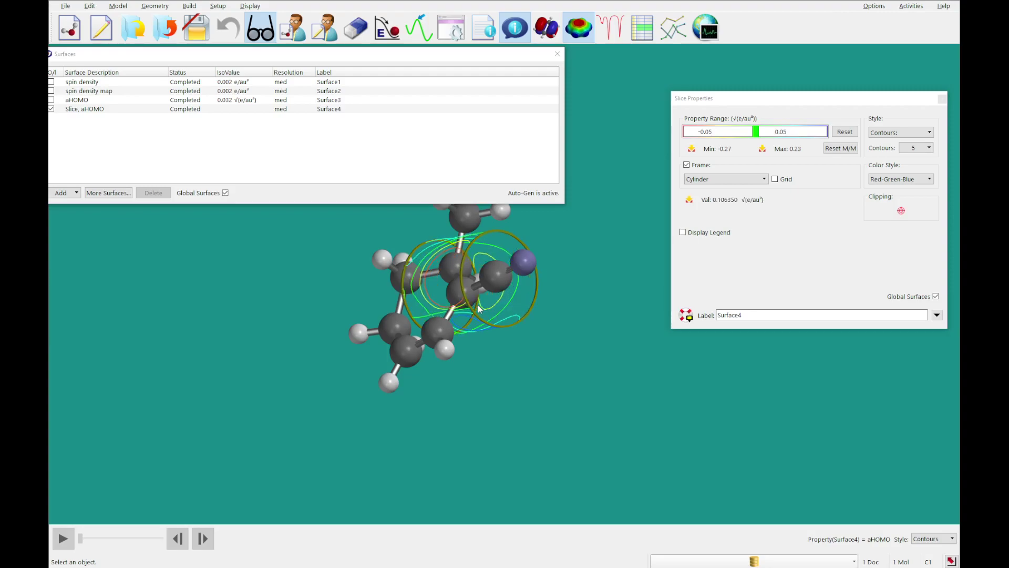
pyautogui.scroll(-6, 478, 305)
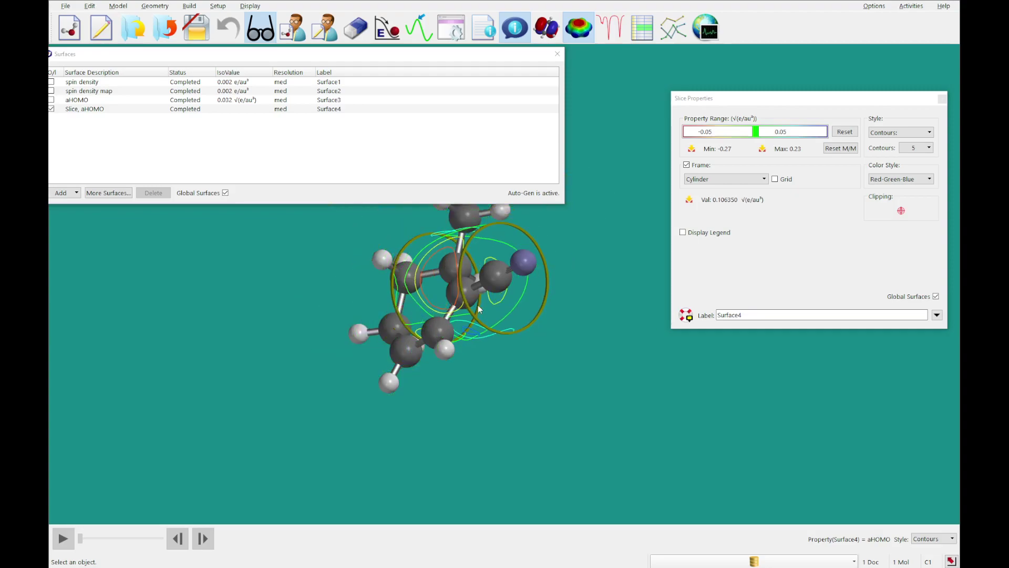
pyautogui.moveTo(539, 335); pyautogui.dragTo(562, 347)
pyautogui.scroll(5, 562, 345)
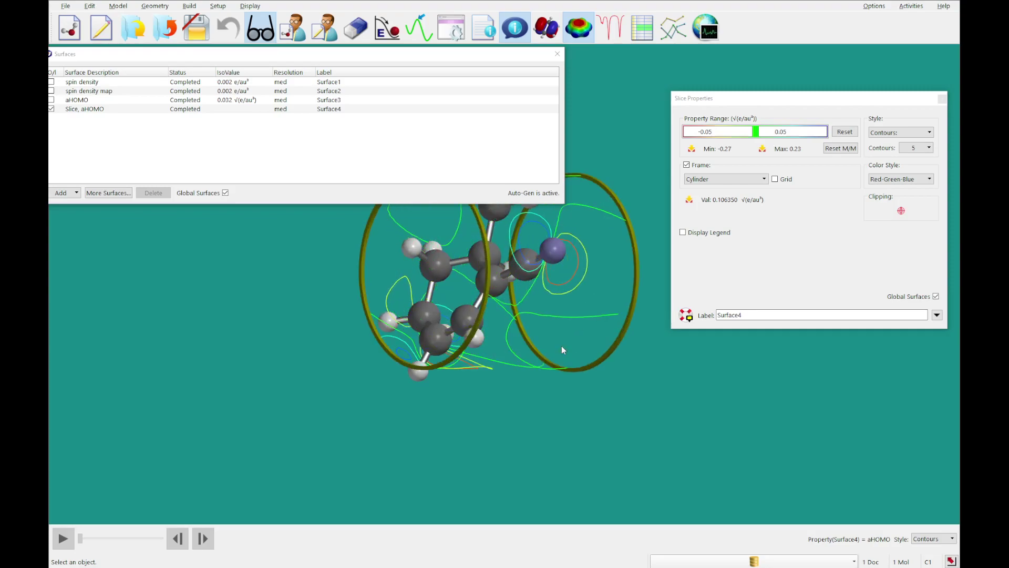
pyautogui.scroll(-6, 562, 347)
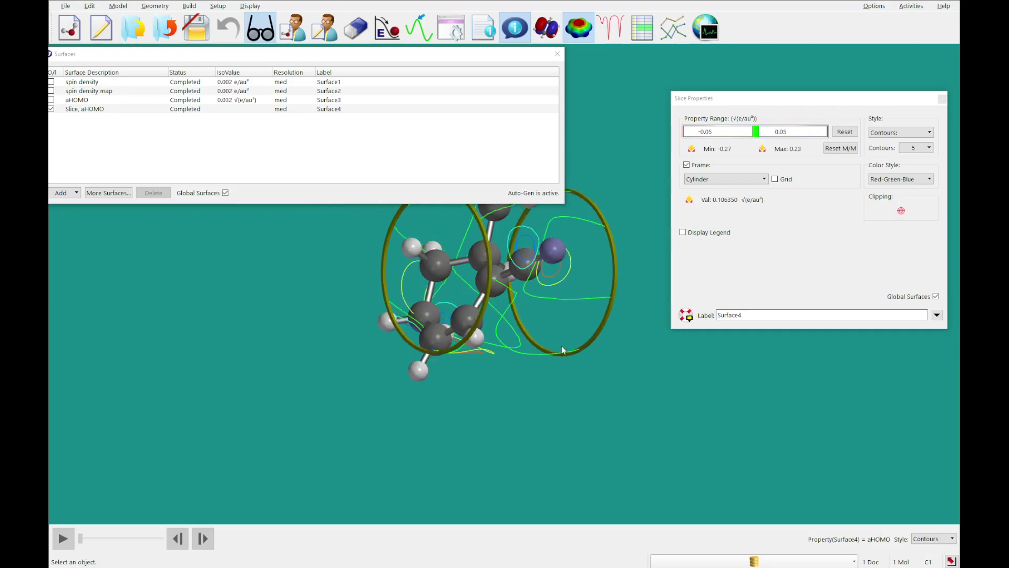
pyautogui.scroll(5, 562, 346)
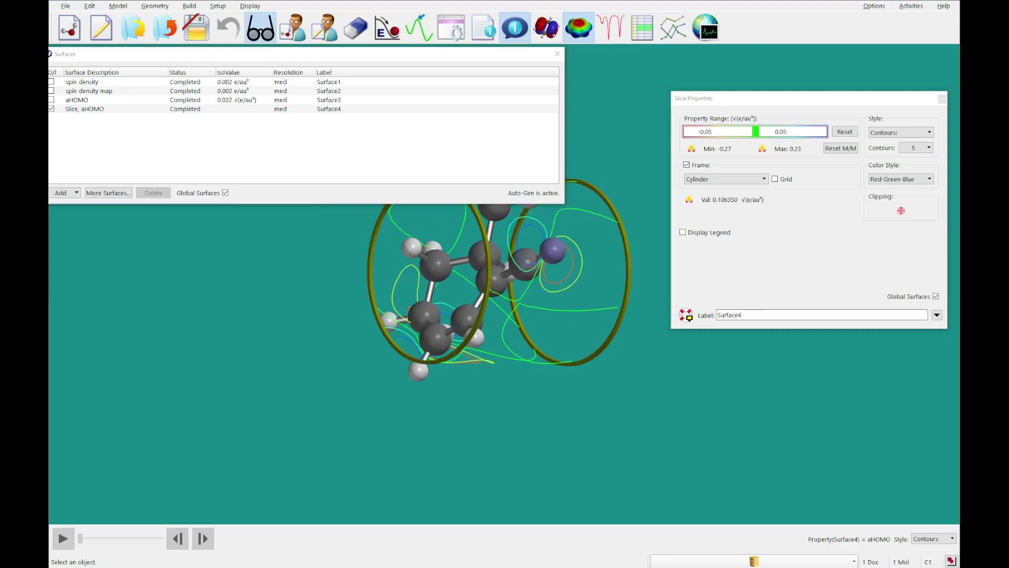
# Close the radical document without saving, then close the Surfaces and Object Properties panels
pyautogui.click(164, 28)
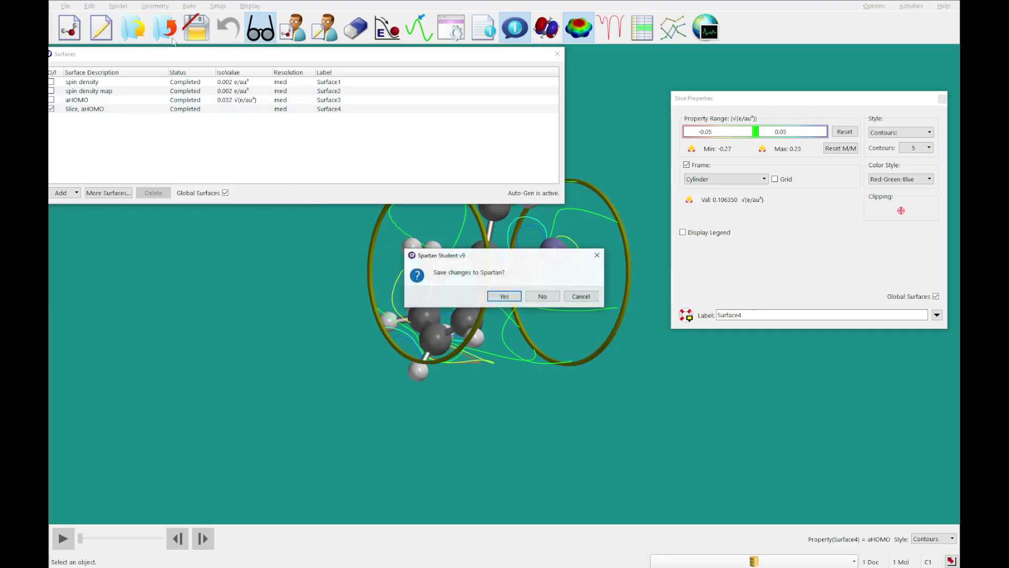
pyautogui.click(541, 297)
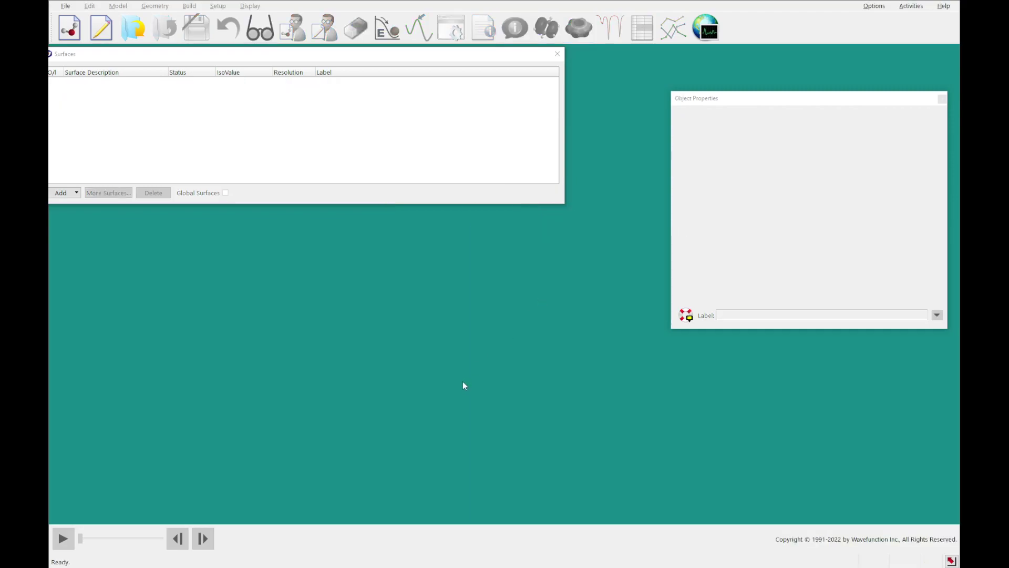
pyautogui.click(557, 54)
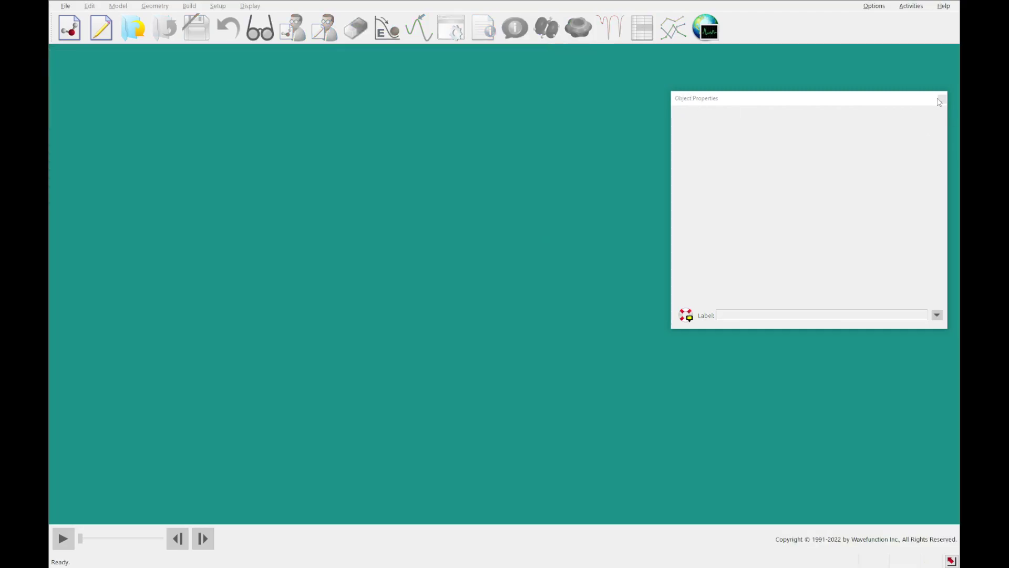
pyautogui.click(942, 99)
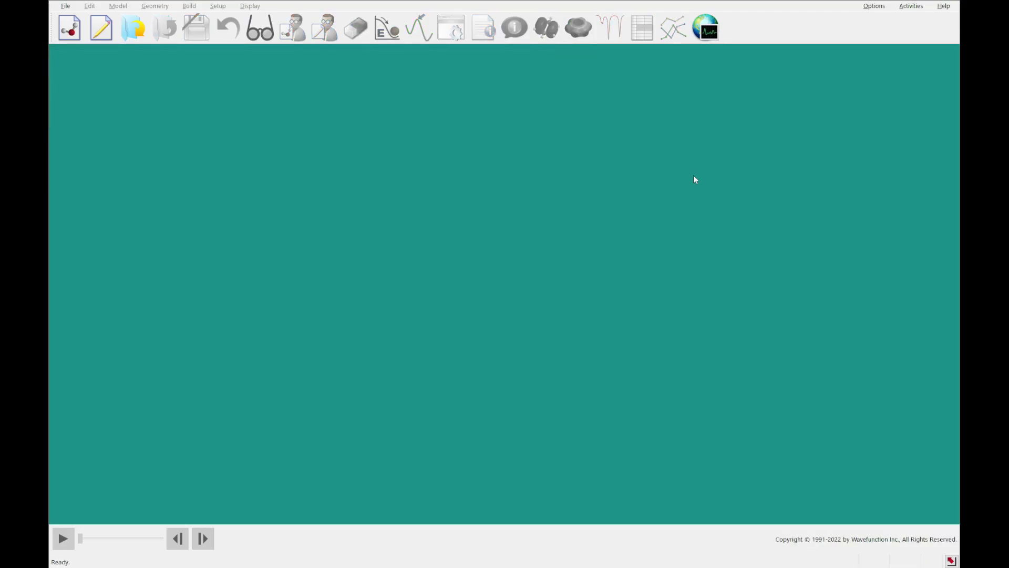